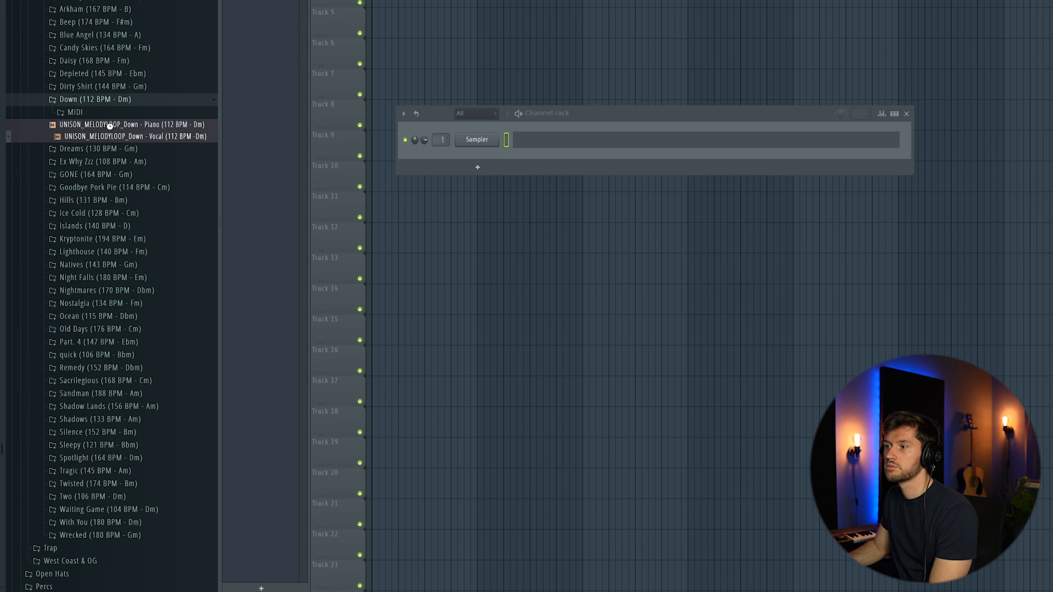
Step: Audition the loops in the Hills (131 BPM - Bm) folder and place the guitar loop at bar 1 of Track 1
click(109, 102)
click(111, 165)
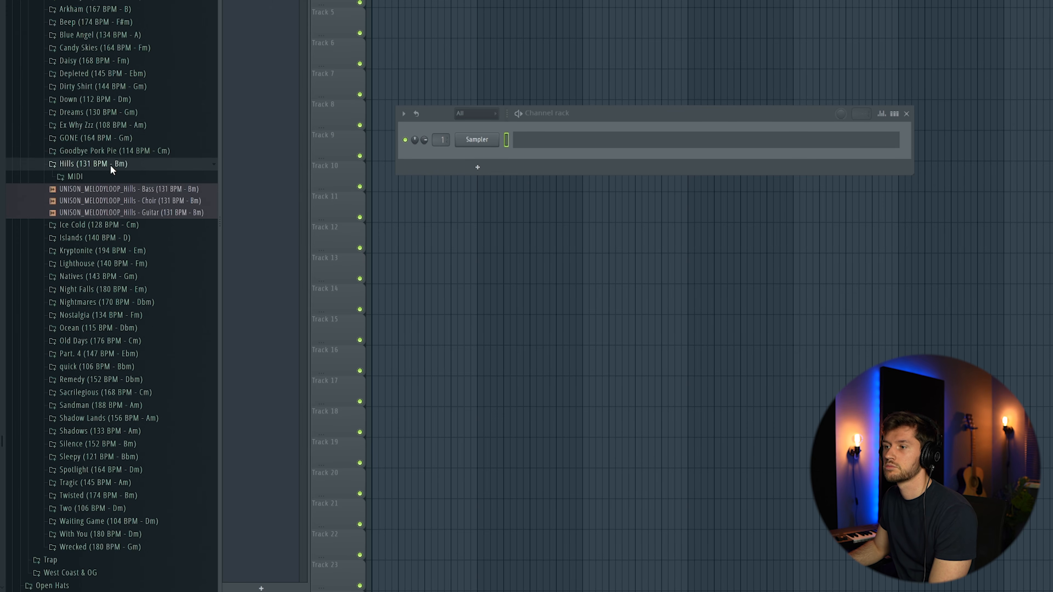
click(126, 189)
key(Down)
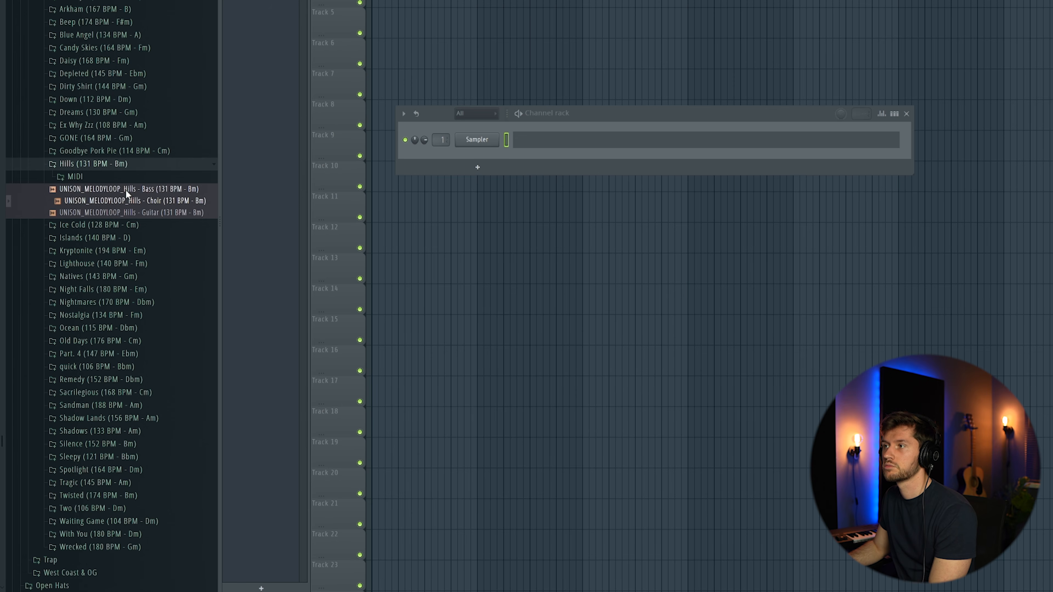
key(Down)
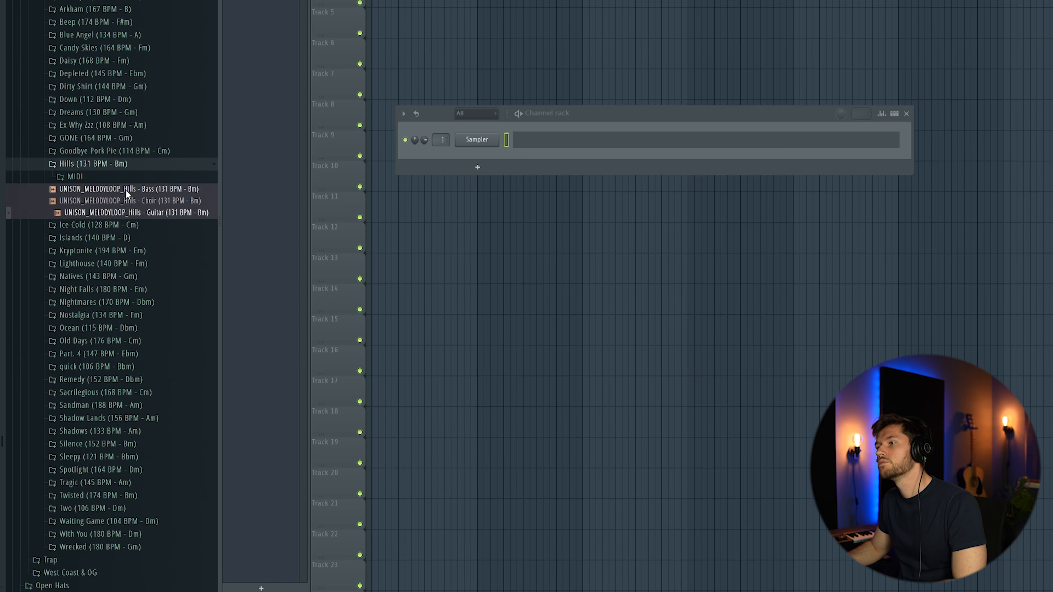
drag(126, 212, 337, 80)
Step: Import the Hills guitar MIDI file into the piano roll of the Sampler channel
key(F6)
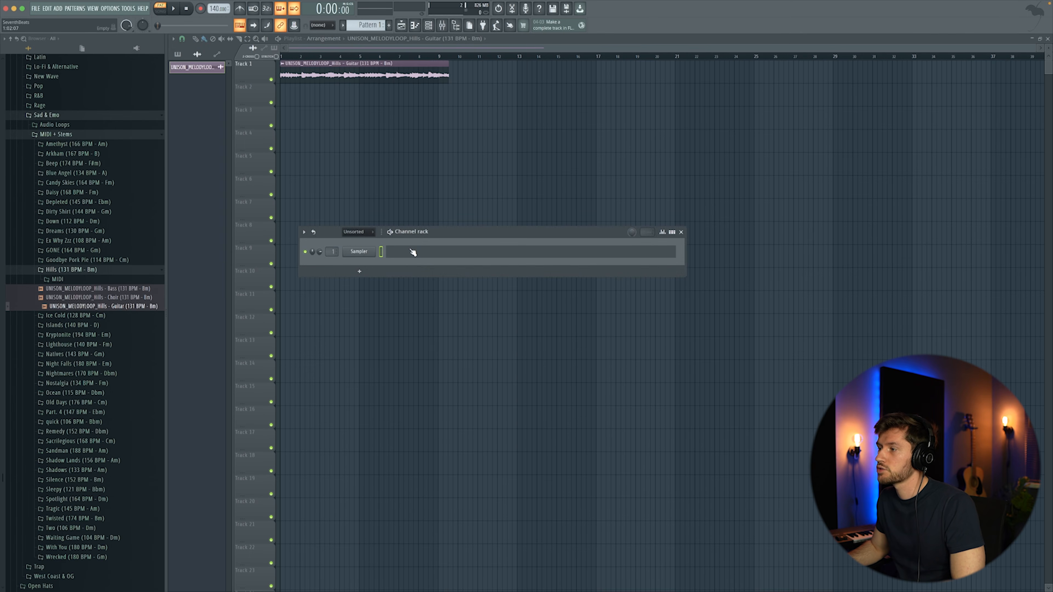
click(426, 252)
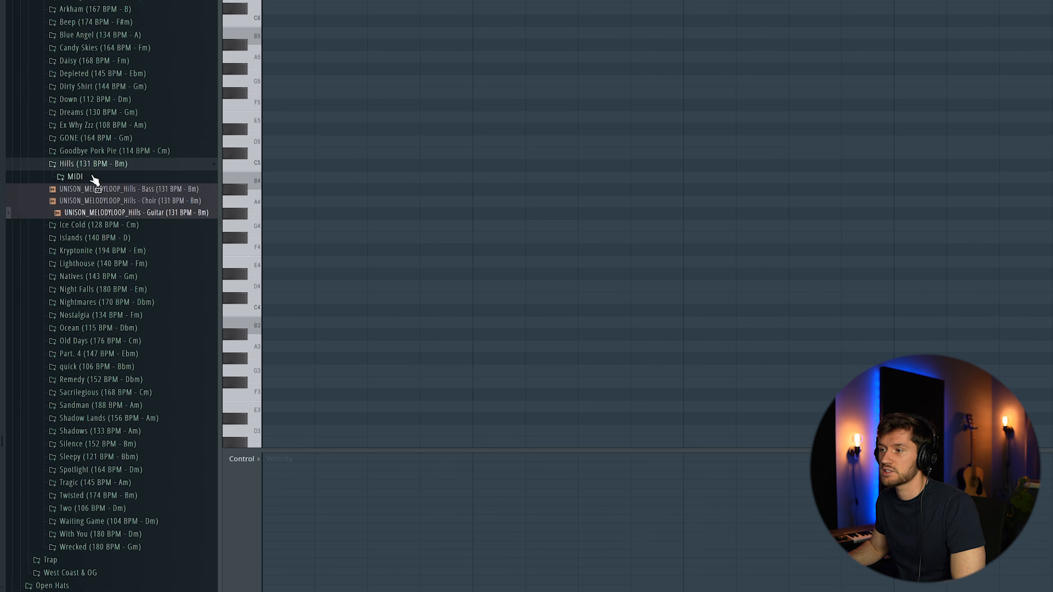
click(94, 177)
drag(135, 212, 348, 100)
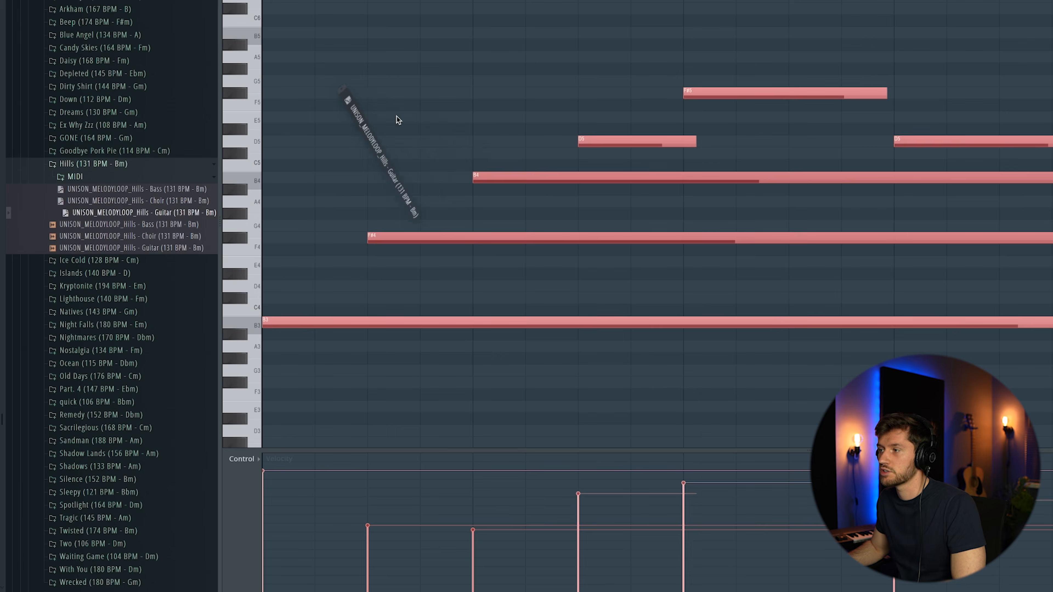
Step: Clone the Sampler channel and import the Hills choir MIDI file into the copy's piano roll
key(F6)
right_click(477, 141)
click(520, 246)
click(578, 158)
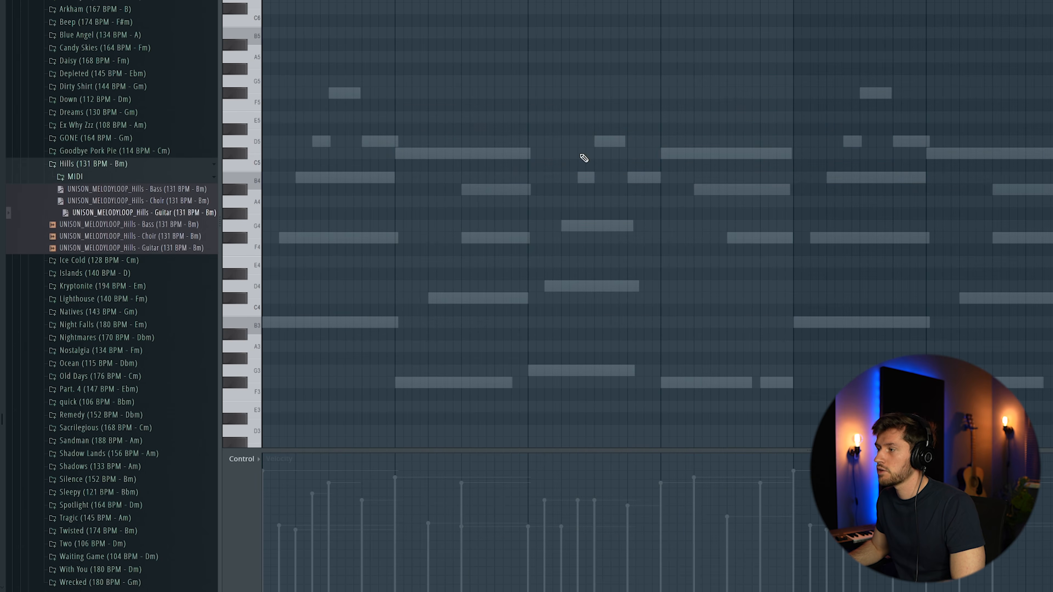
drag(174, 200, 404, 188)
Step: Import the Hills bass MIDI file into the piano roll of a third Sampler channel
key(F6)
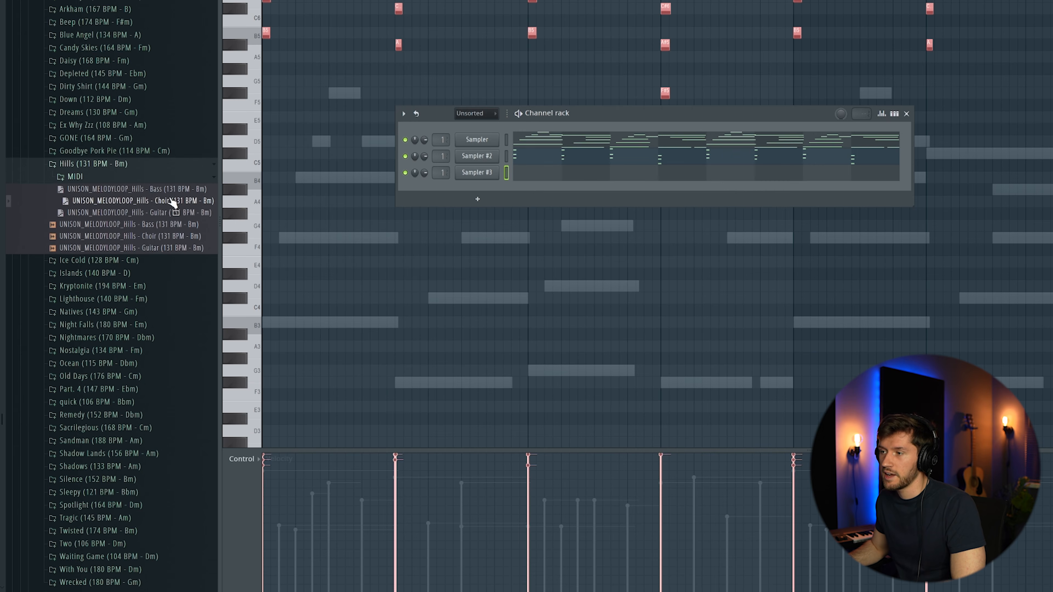
key(F6)
drag(166, 189, 515, 52)
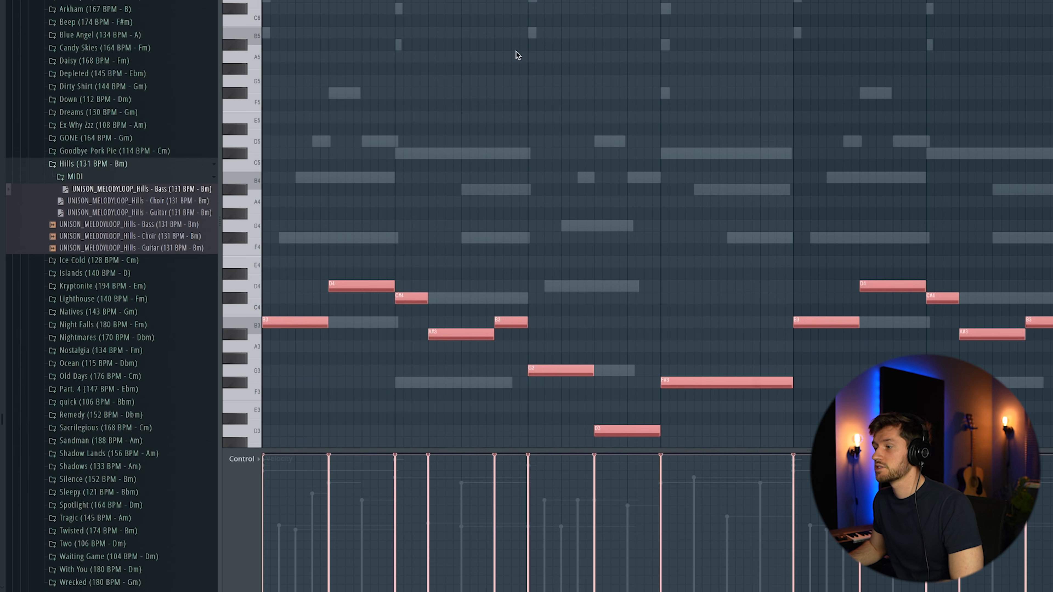
scroll(570, 166, down, 5)
scroll(571, 91, up, 1)
Step: Set the project tempo to 131 BPM and audition the guitar loop in the playlist
key(F7)
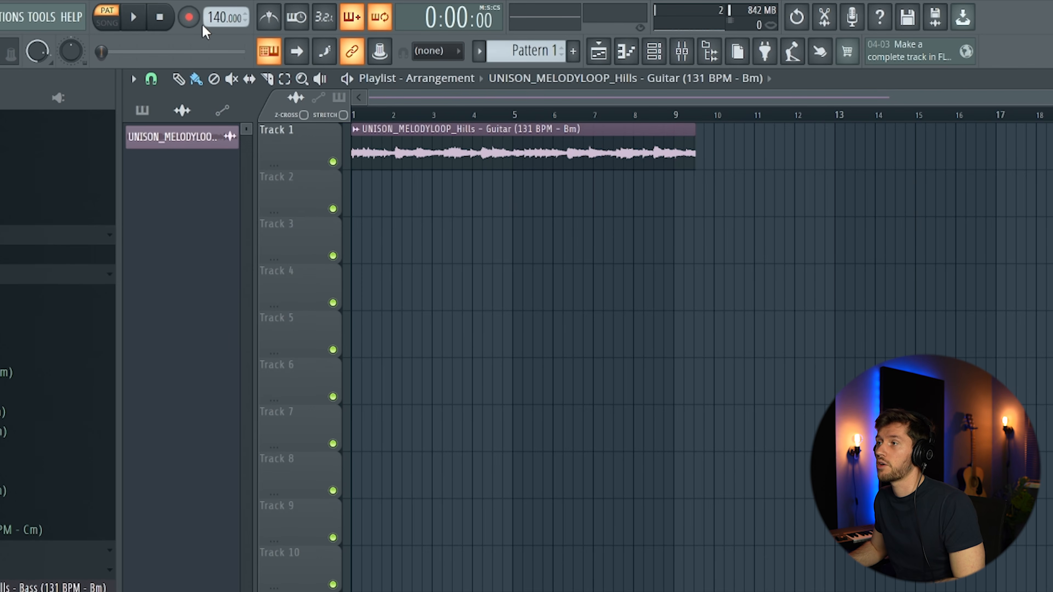
scroll(222, 18, down, 9)
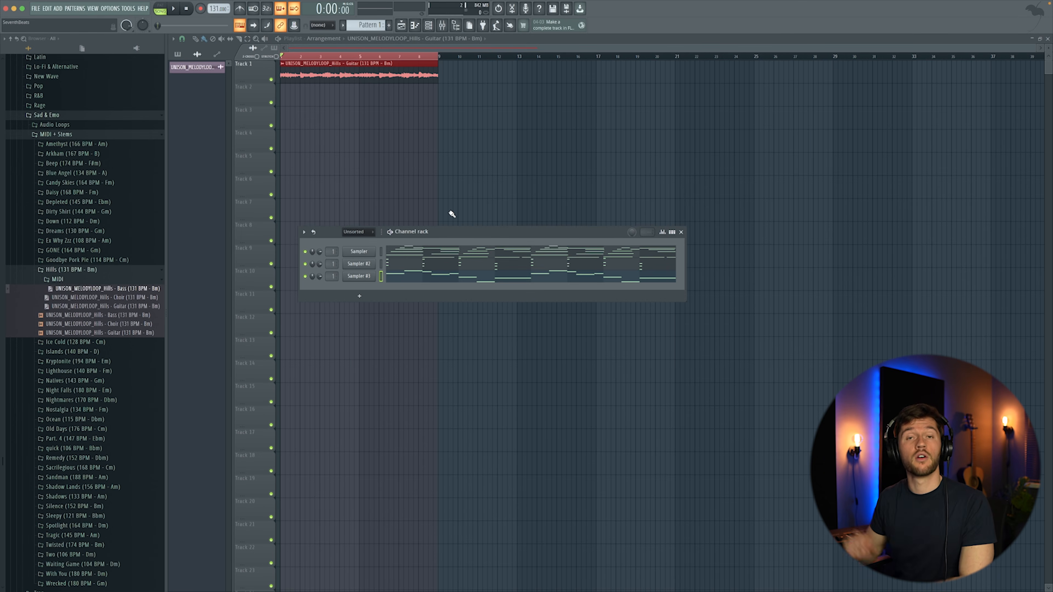
key(space)
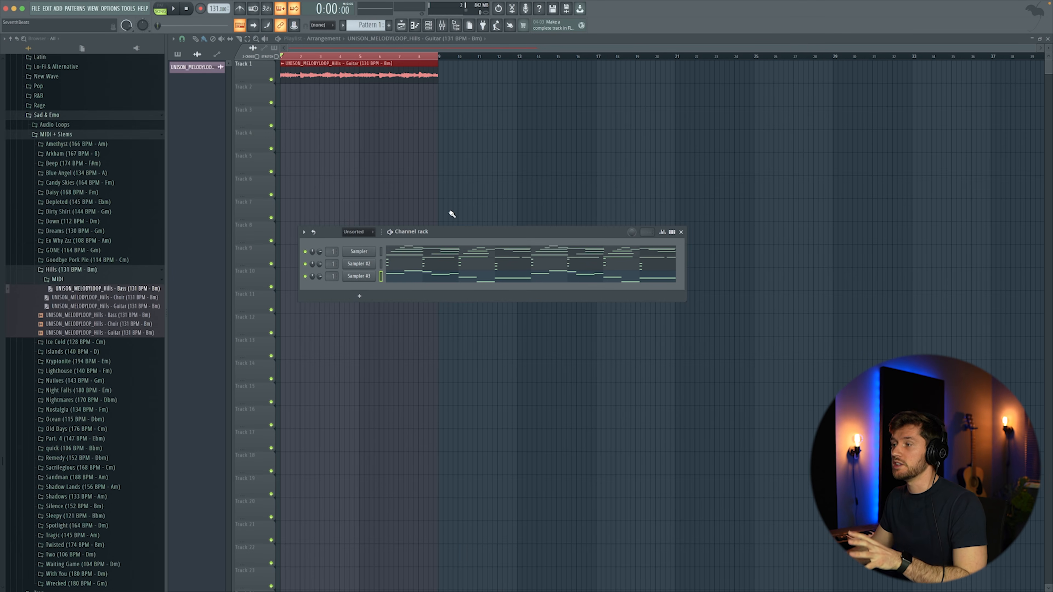
Step: Replace the Sampler #2 channel with Kontakt, load the Lo-Fi Glow instrument into it, and audition the pattern
right_click(367, 266)
mouse_move(411, 338)
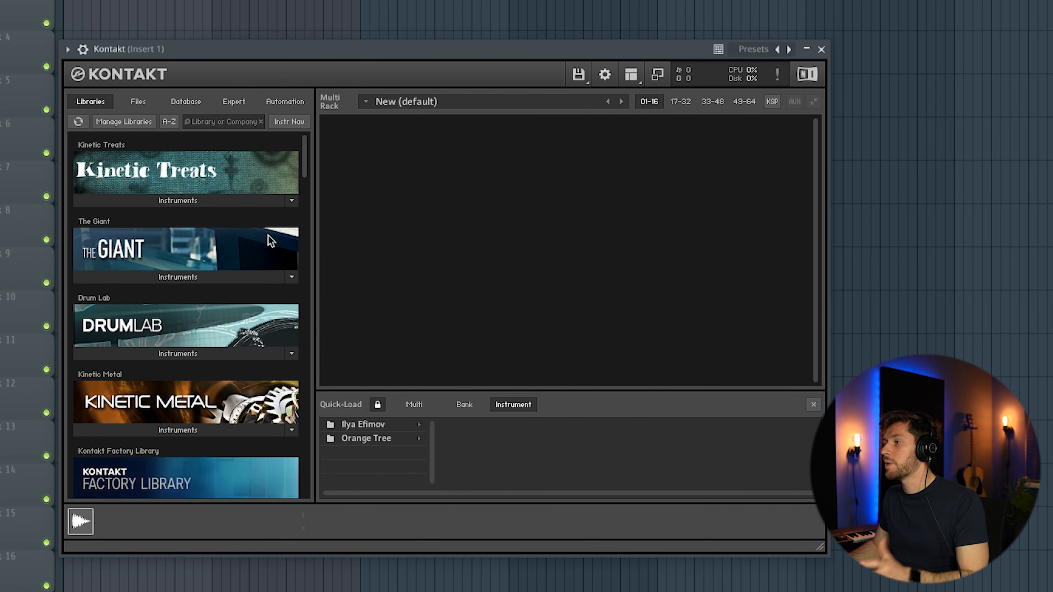
scroll(129, 371, down, 10)
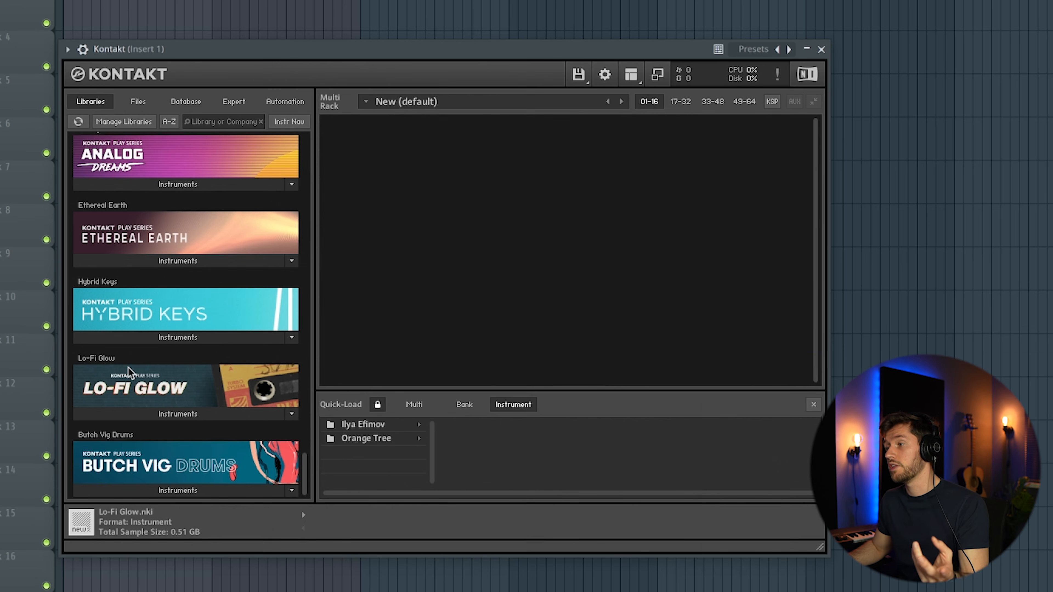
click(139, 414)
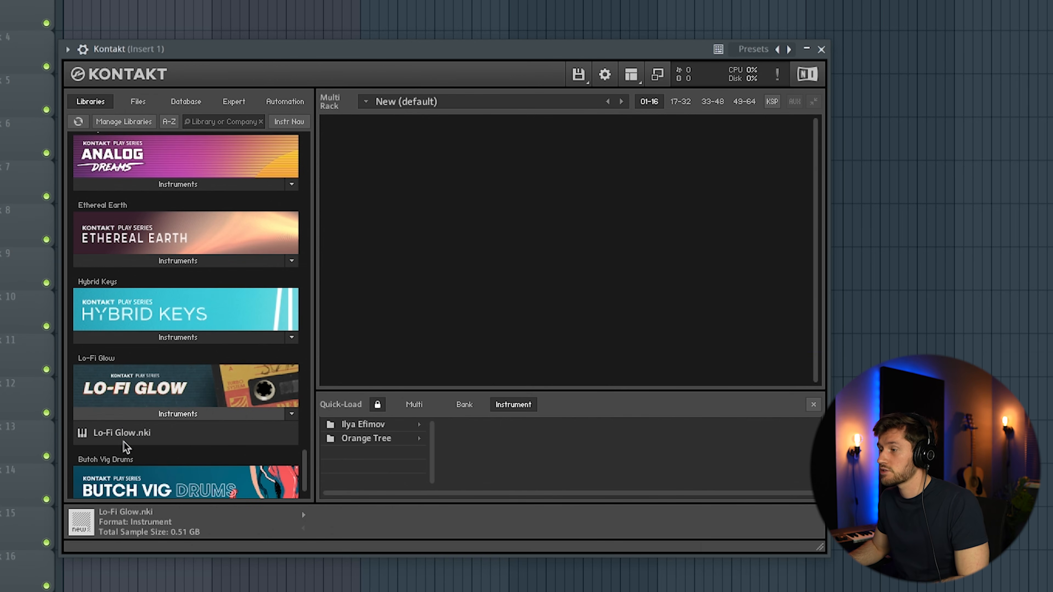
drag(139, 442, 521, 263)
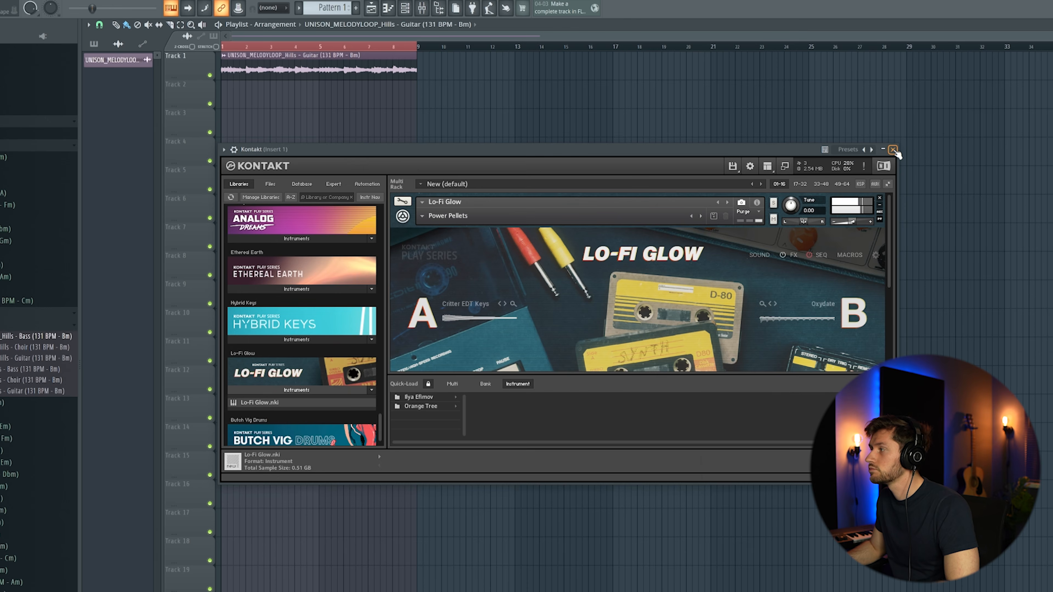
click(892, 149)
click(404, 8)
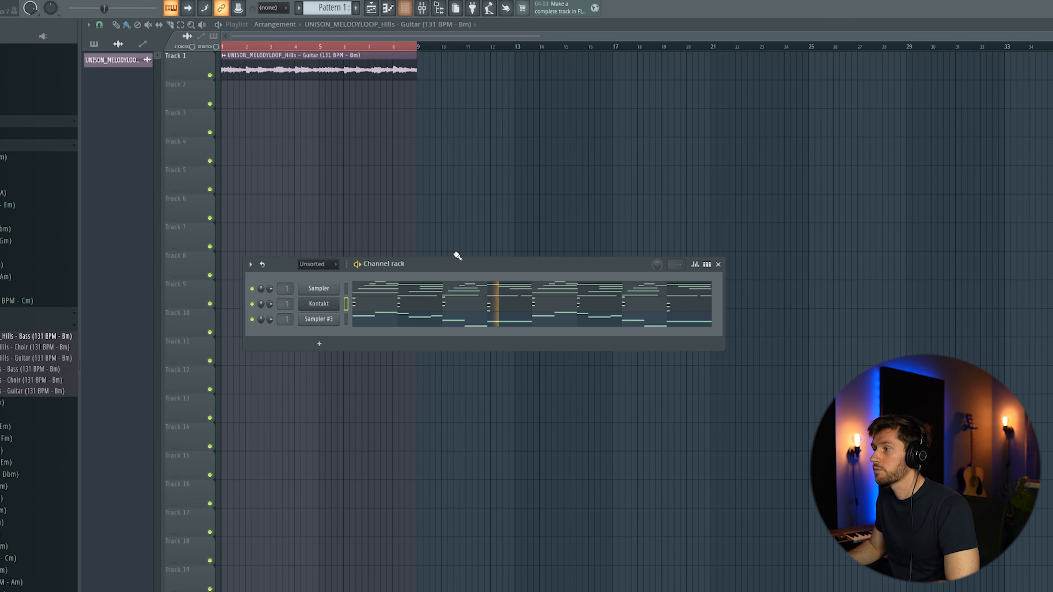
key(space)
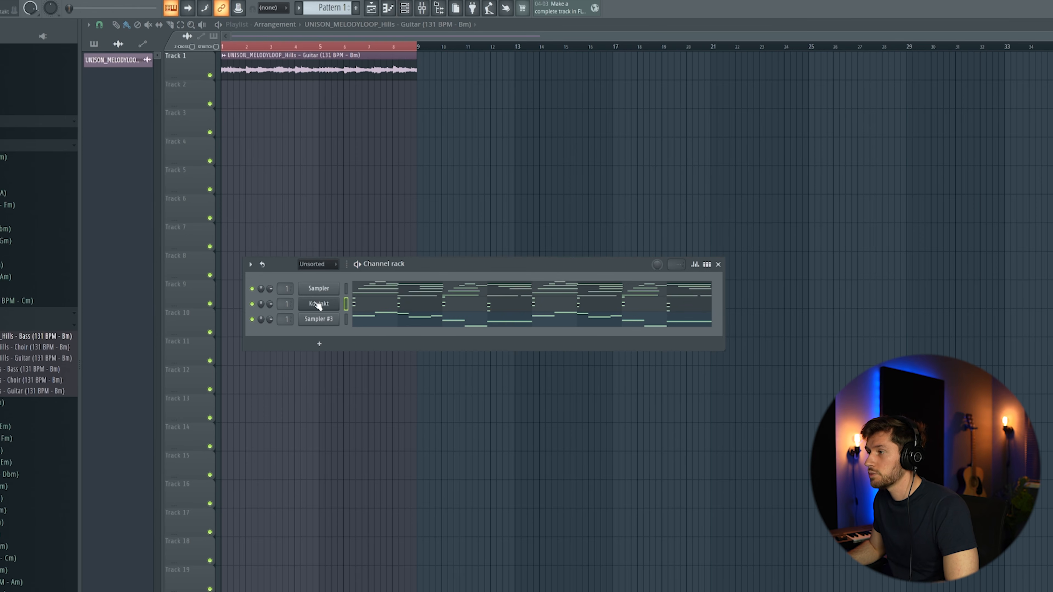
Step: Route the Kontakt channel to mixer insert 21
click(425, 11)
right_click(405, 156)
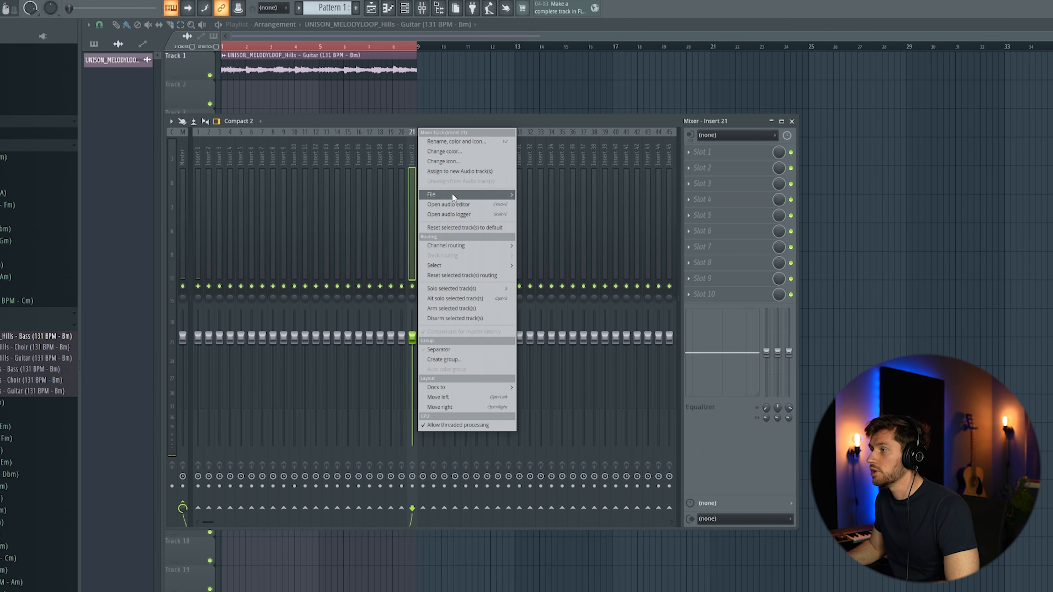
mouse_move(474, 245)
click(534, 245)
Step: Route the guitar audio clip's channel to mixer insert 20
double_click(381, 72)
click(422, 8)
right_click(396, 156)
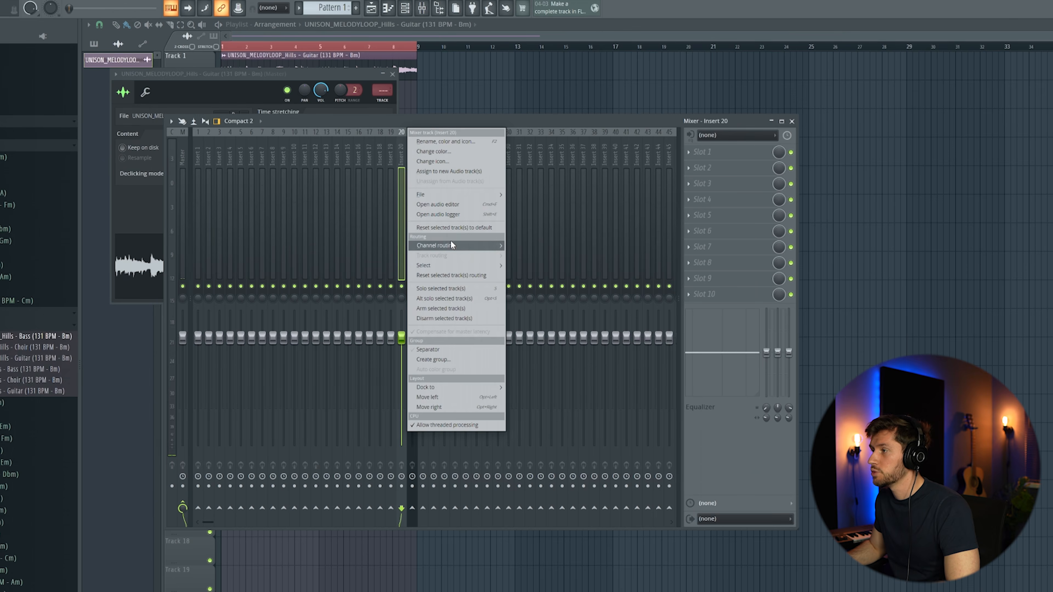
mouse_move(450, 242)
click(535, 245)
Step: Load Fruity Parametric EQ 2 into the first effect slot of the Kontakt mixer track
click(672, 144)
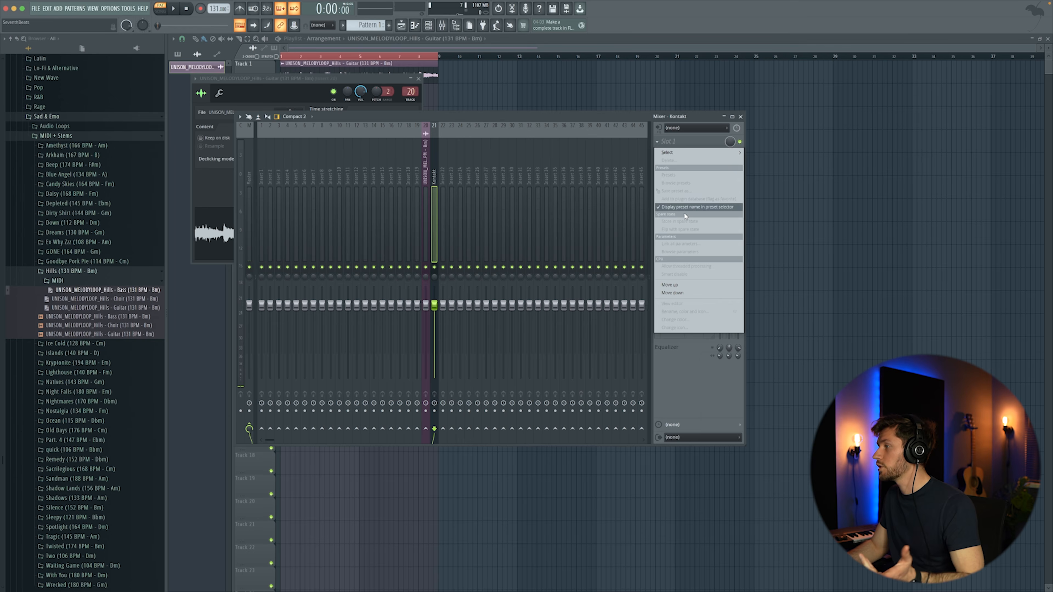
mouse_move(685, 149)
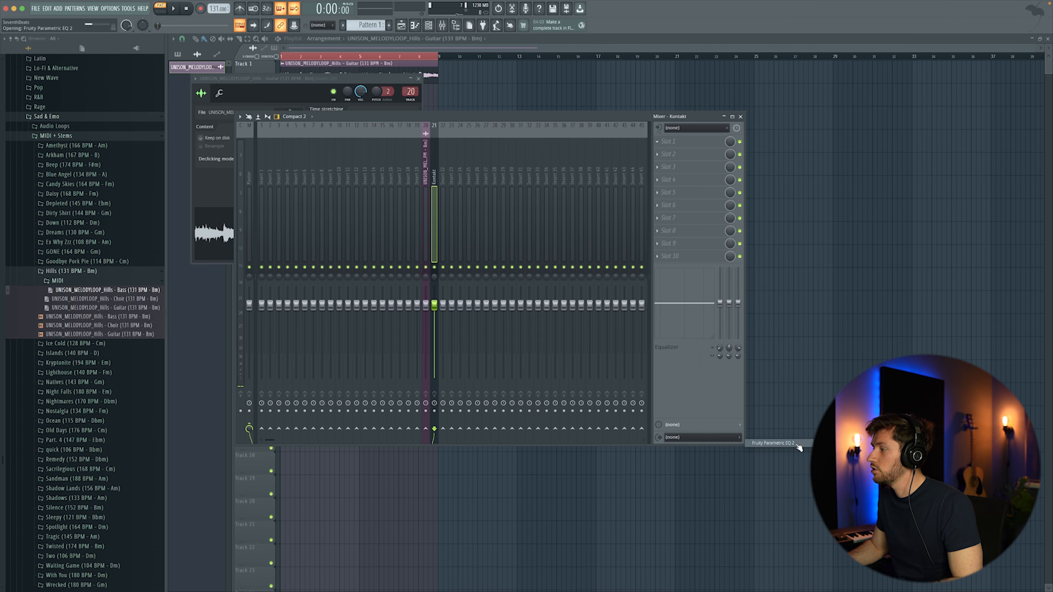
click(779, 442)
drag(337, 102, 394, 135)
Step: Shape the Kontakt EQ with band 1 as a low-cut and band 7 as a low pass moved down into the mids
right_click(445, 202)
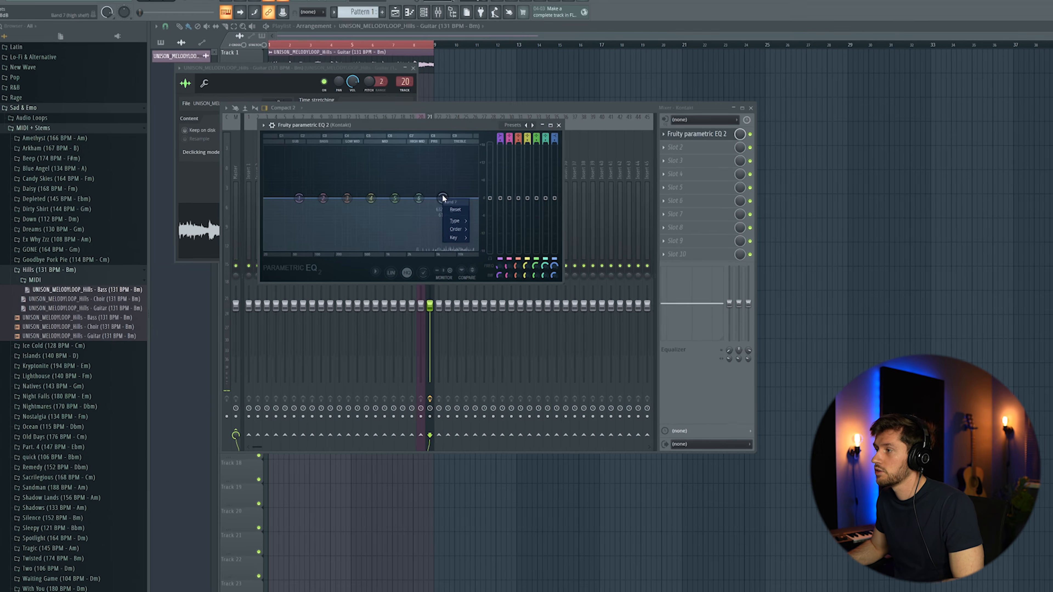
mouse_move(458, 224)
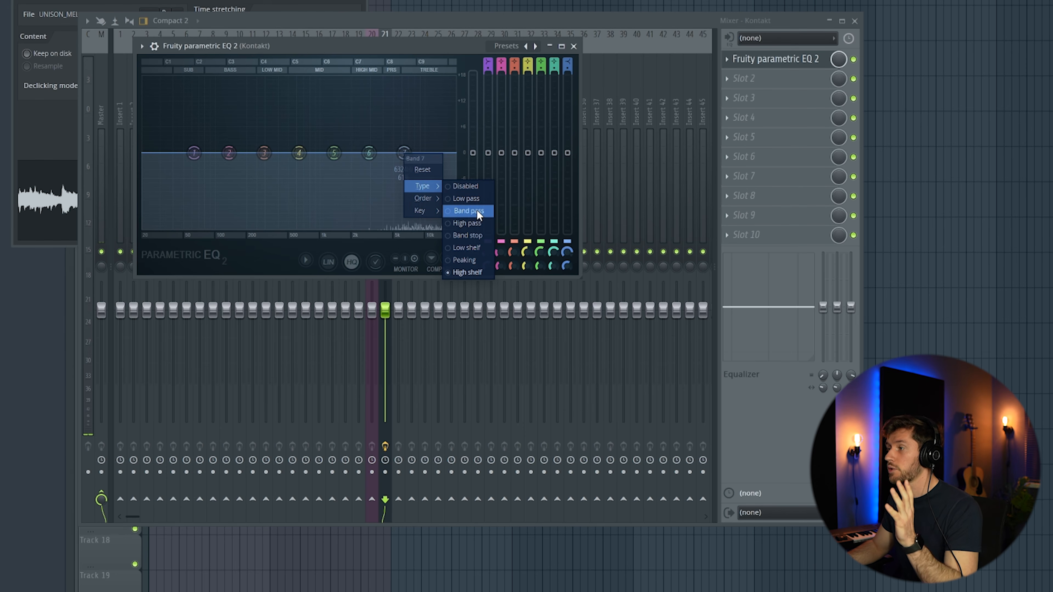
click(477, 217)
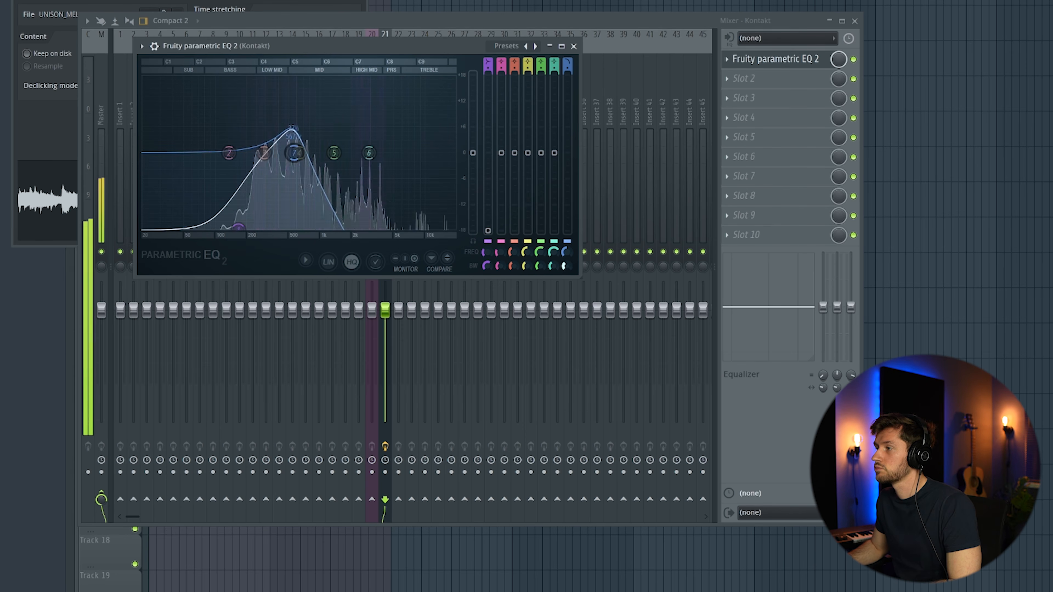
drag(294, 154, 284, 153)
Step: Load Fruity Reeverb 2 into the second effect slot of the Kontakt mixer track
click(742, 79)
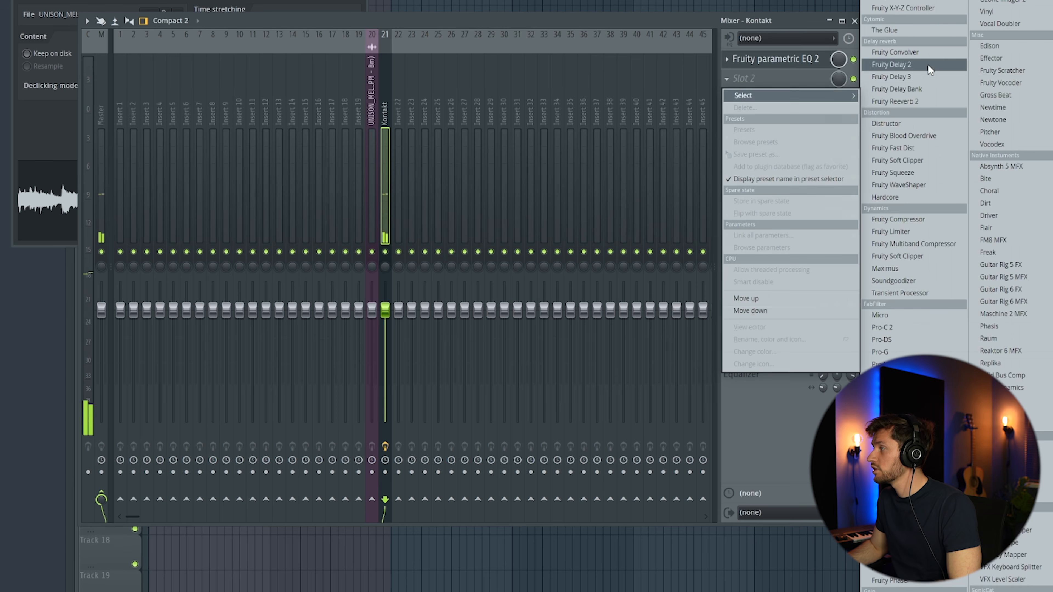
click(896, 101)
drag(235, 28, 388, 136)
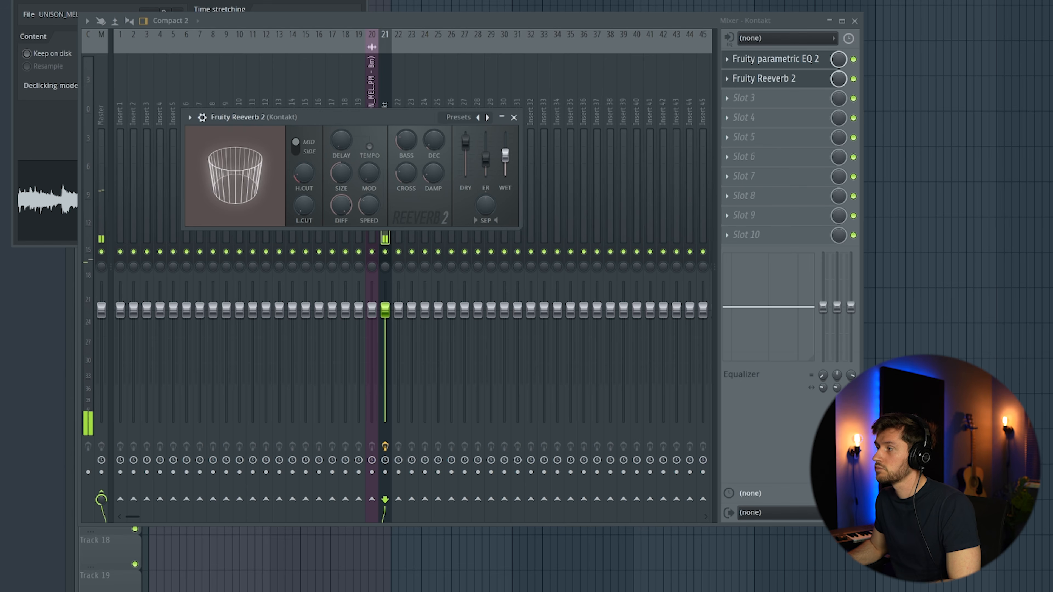
click(513, 118)
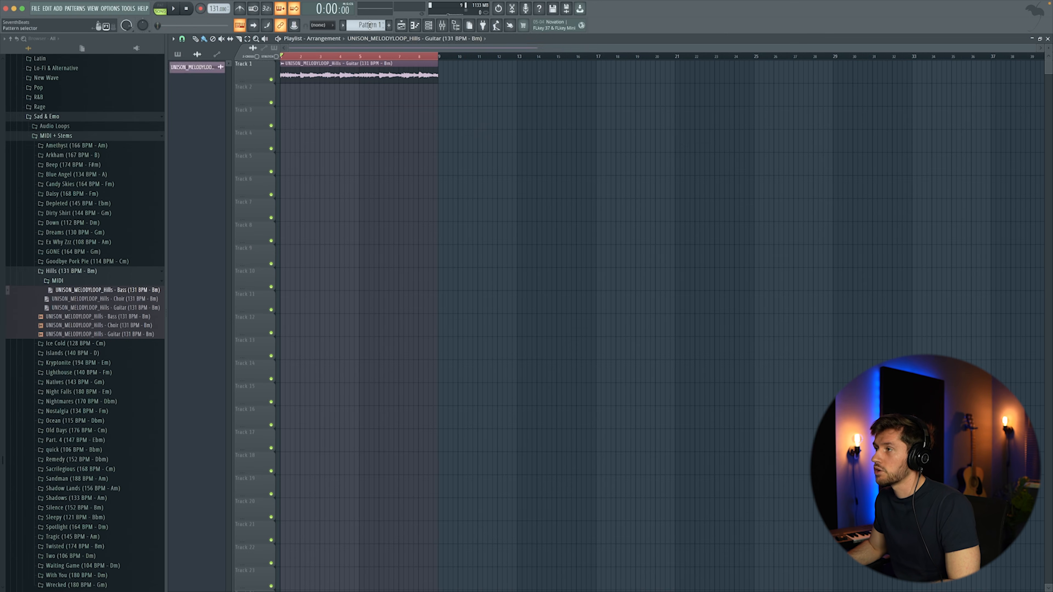
Step: Place Pattern 1 at bar 1 of Track 4 and play the arrangement
drag(372, 131, 284, 133)
key(space)
Step: Show the Unsorted channels, open the Kontakt notes in the piano roll, and lengthen each chord to nearly a full bar
key(F6)
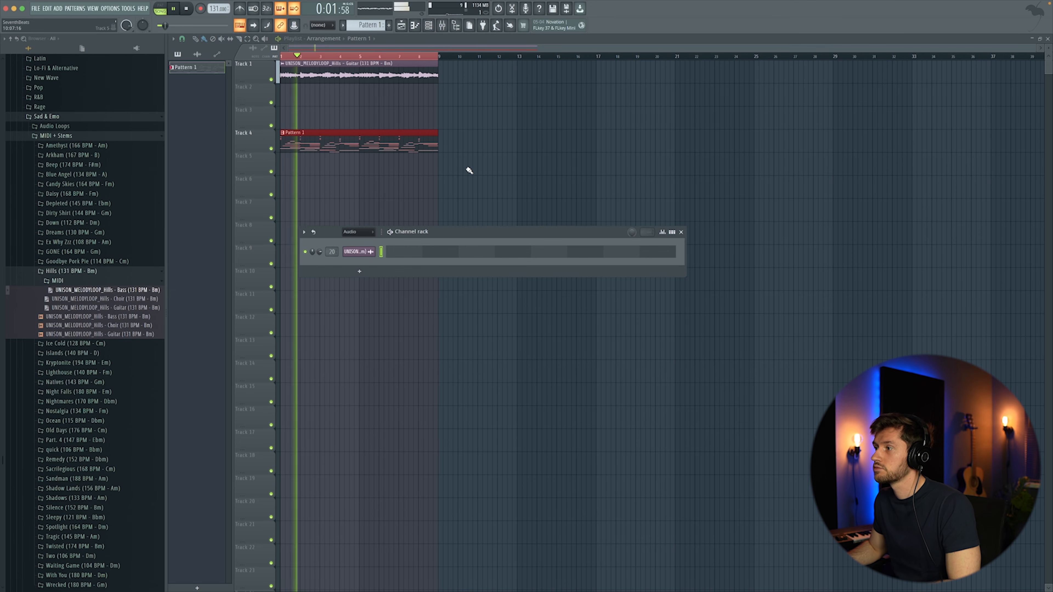
click(359, 232)
click(360, 261)
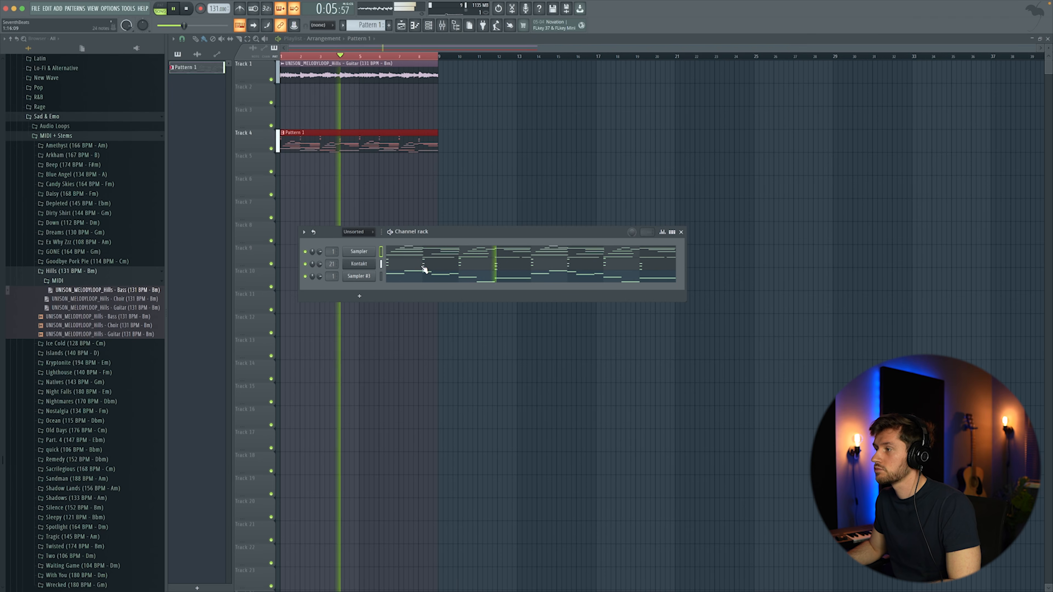
click(424, 269)
key(space)
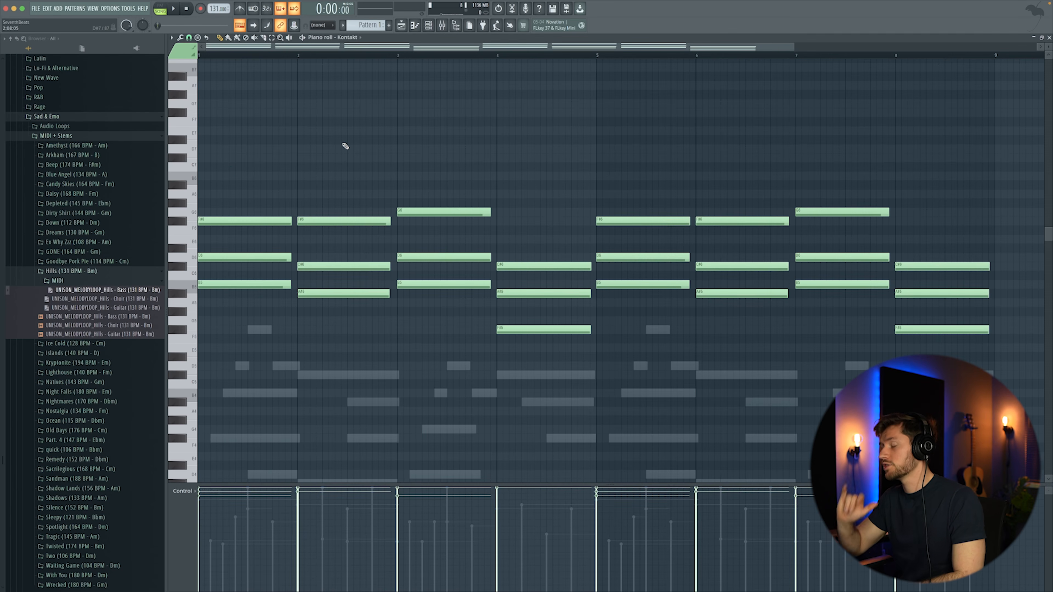
key(space)
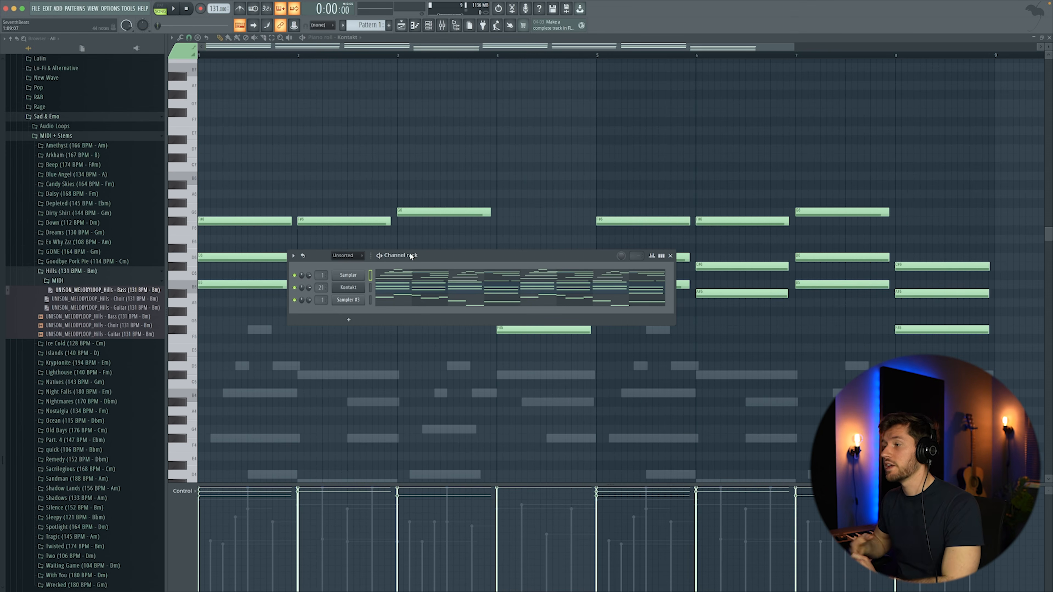
Step: Insert a Mellotron V instrument channel with the Strawberry Flutes preset
right_click(355, 286)
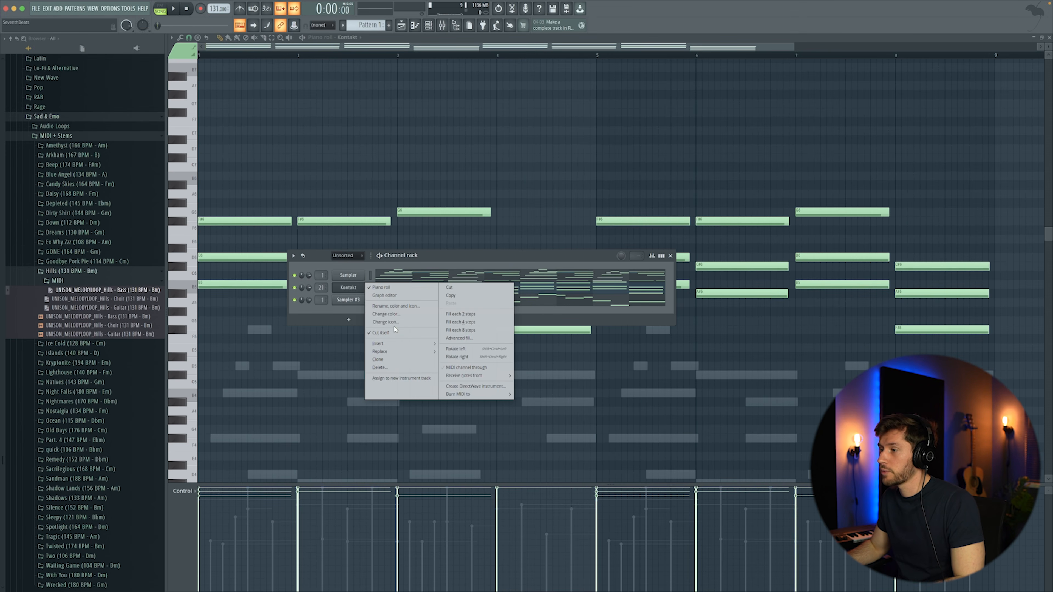
mouse_move(388, 340)
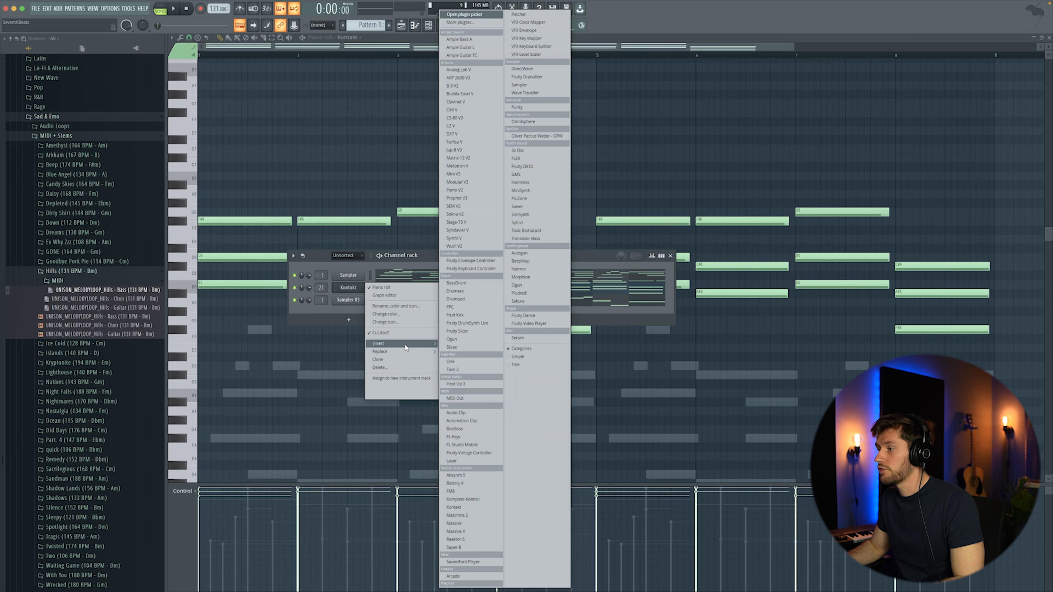
click(471, 167)
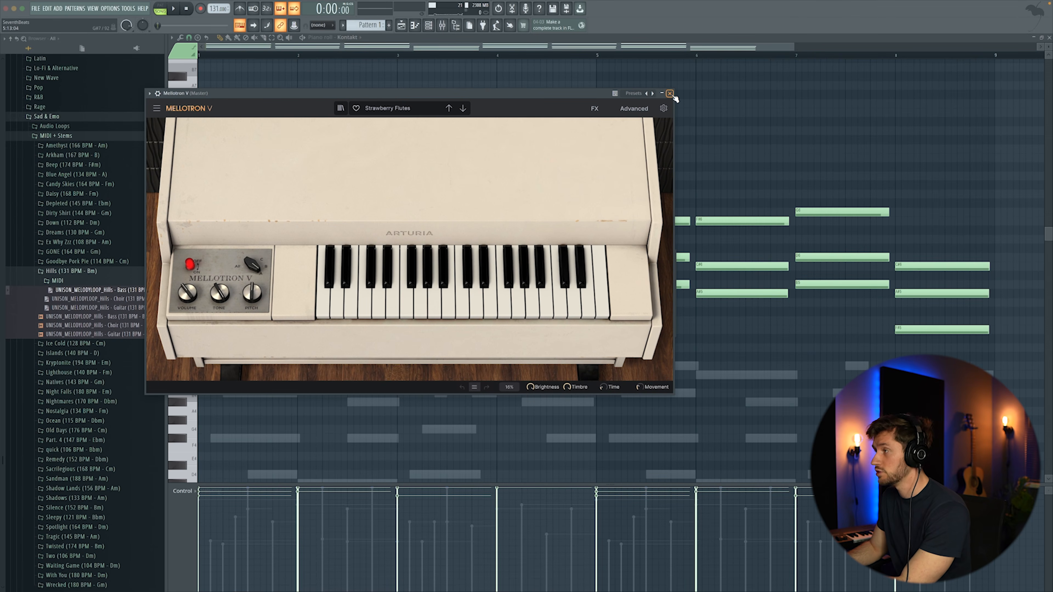
Step: Import the Guitar 2 MIDI from the Two (106 BPM - Dm) folder into Mellotron V's piano roll and transpose its melody to start on B5
click(670, 93)
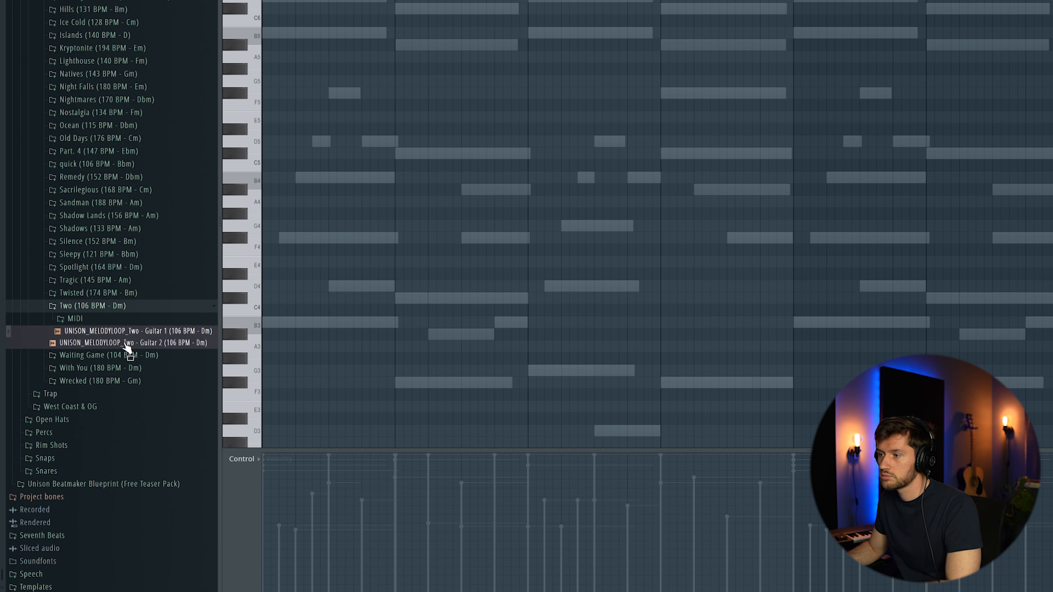
click(124, 342)
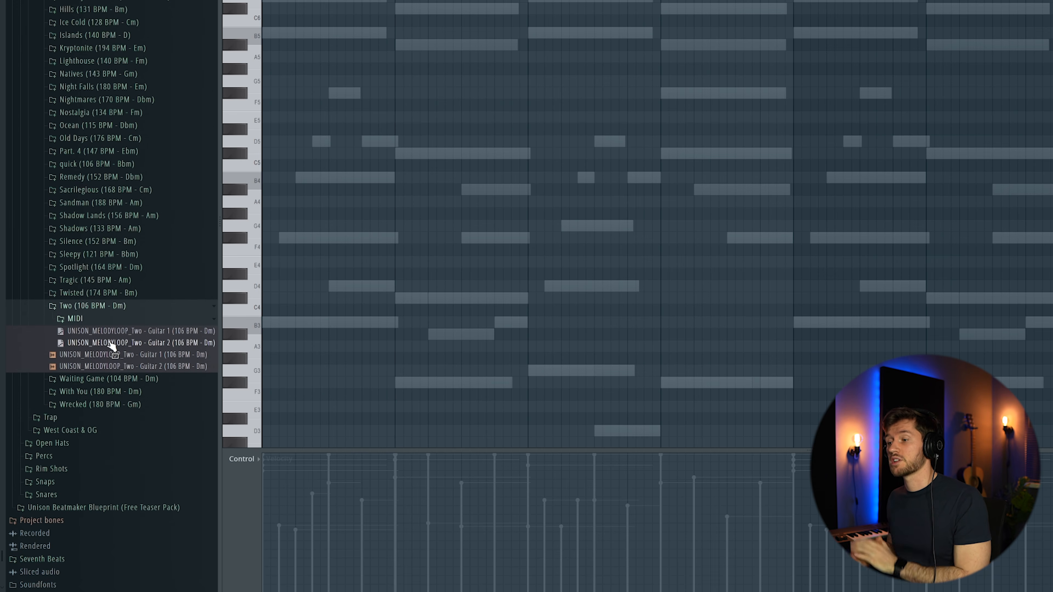
drag(112, 344, 387, 209)
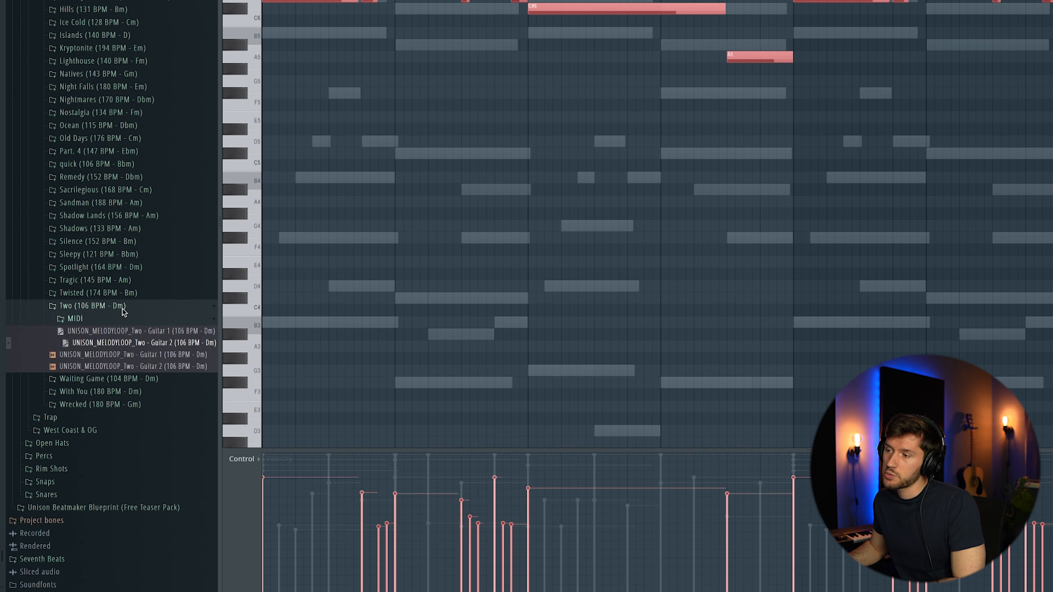
scroll(149, 189, up, 3)
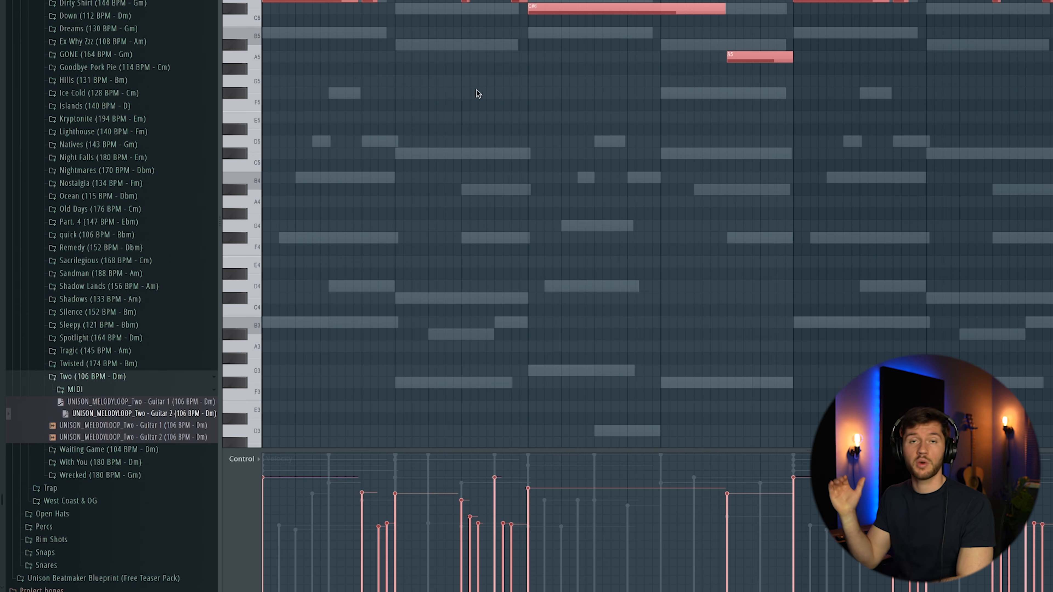
drag(994, 92, 188, 170)
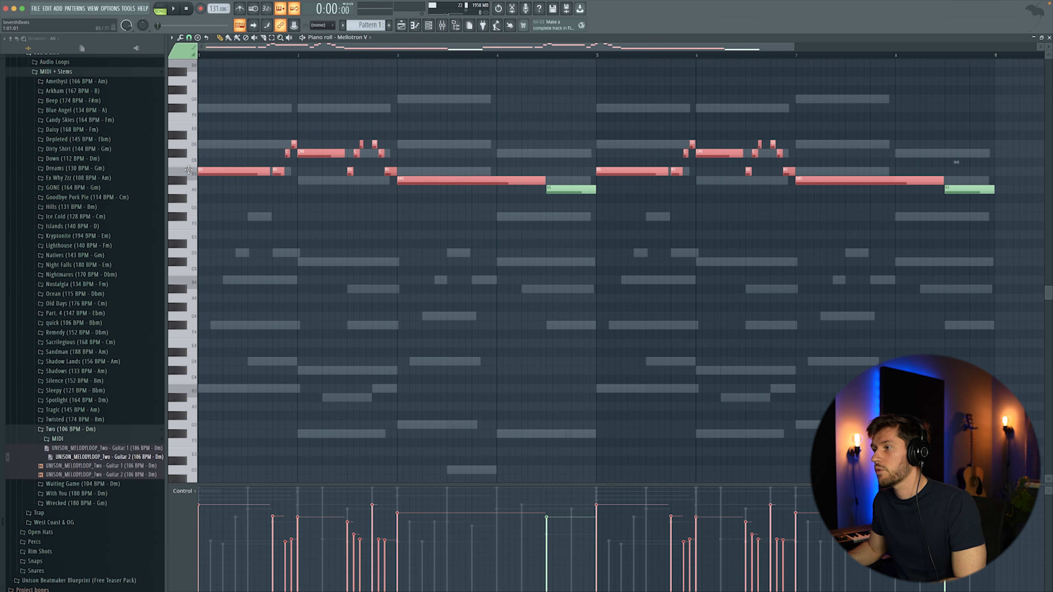
click(371, 114)
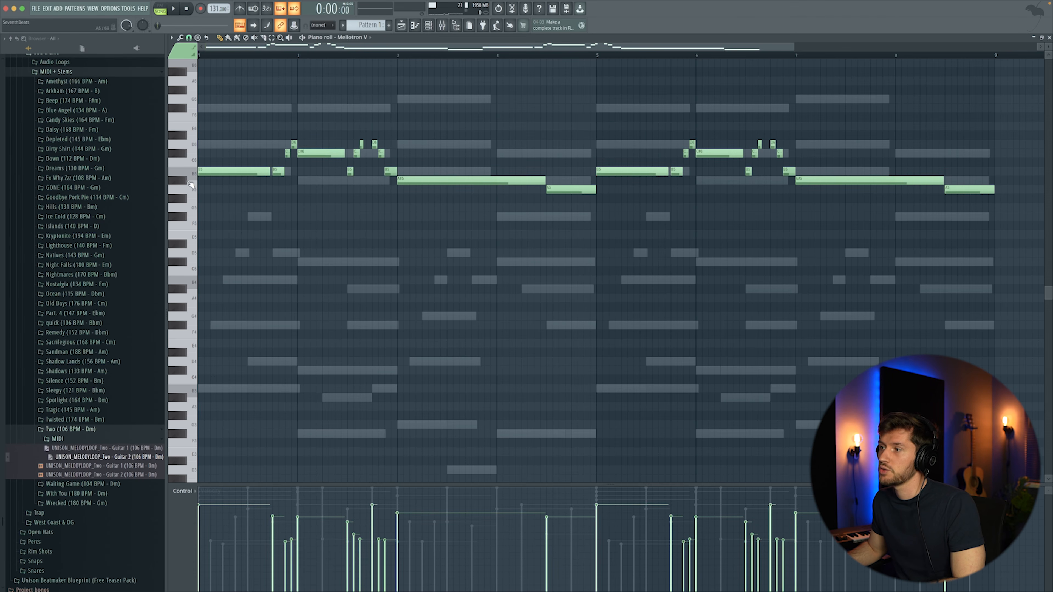
Step: Retune the melody's held notes in bars 3 and 4 to G5 and F#5, make each one bar long, and match them in bars 7 and 8
key(space)
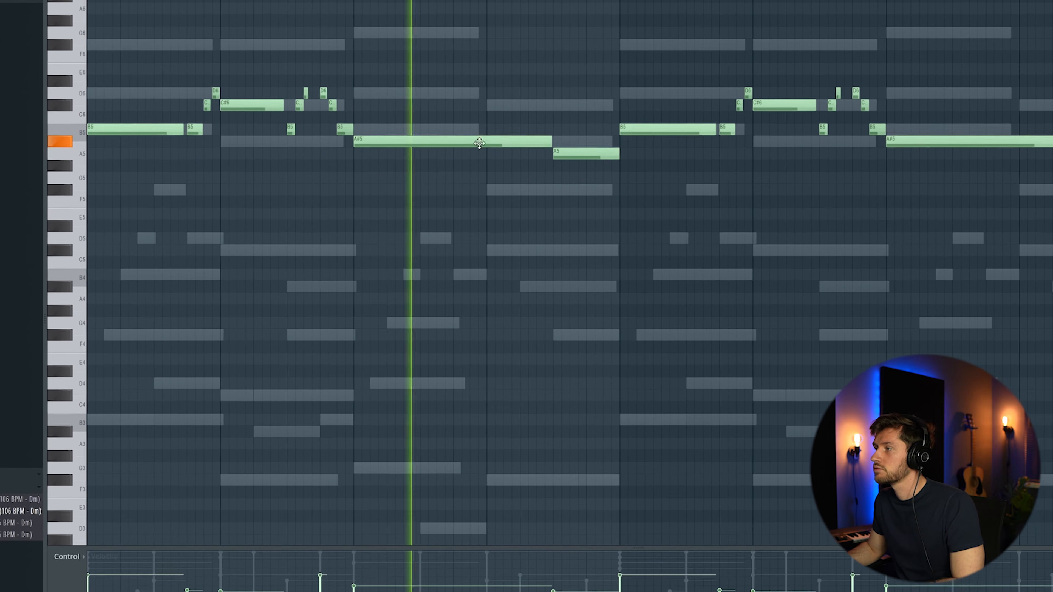
key(space)
drag(375, 137, 380, 151)
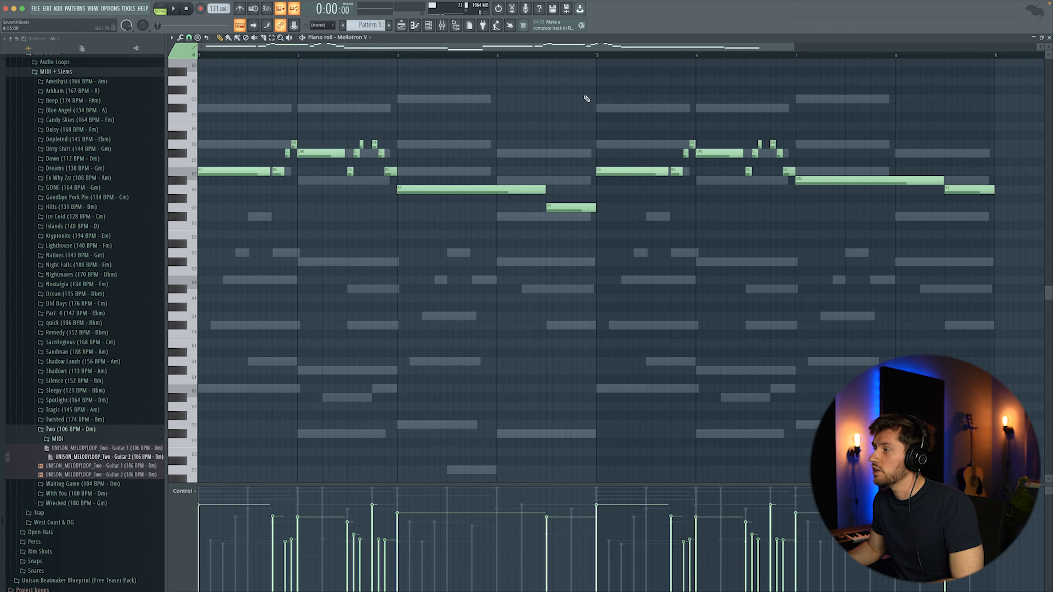
click(571, 205)
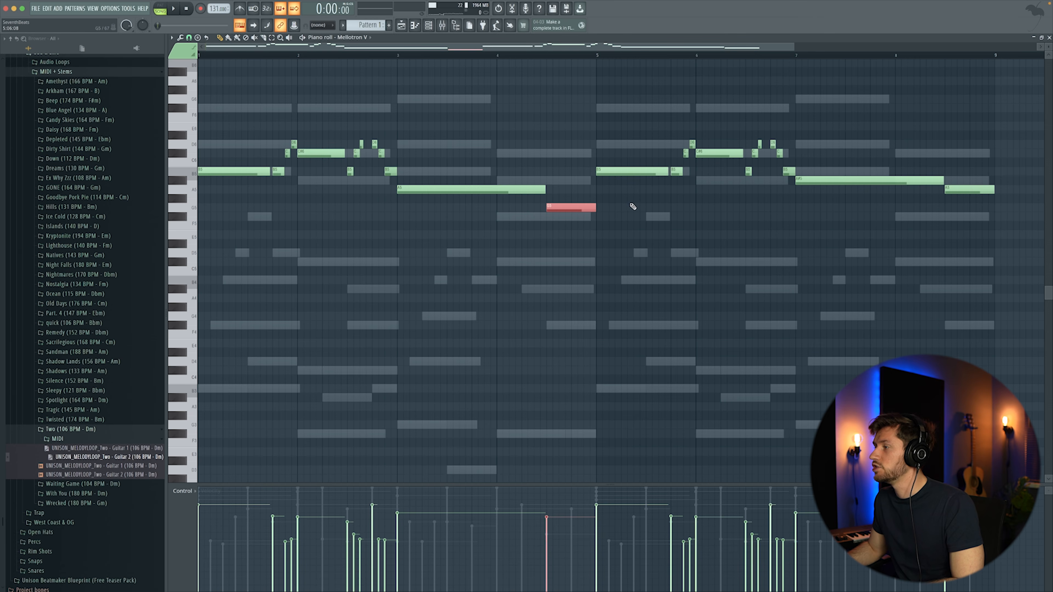
key(space)
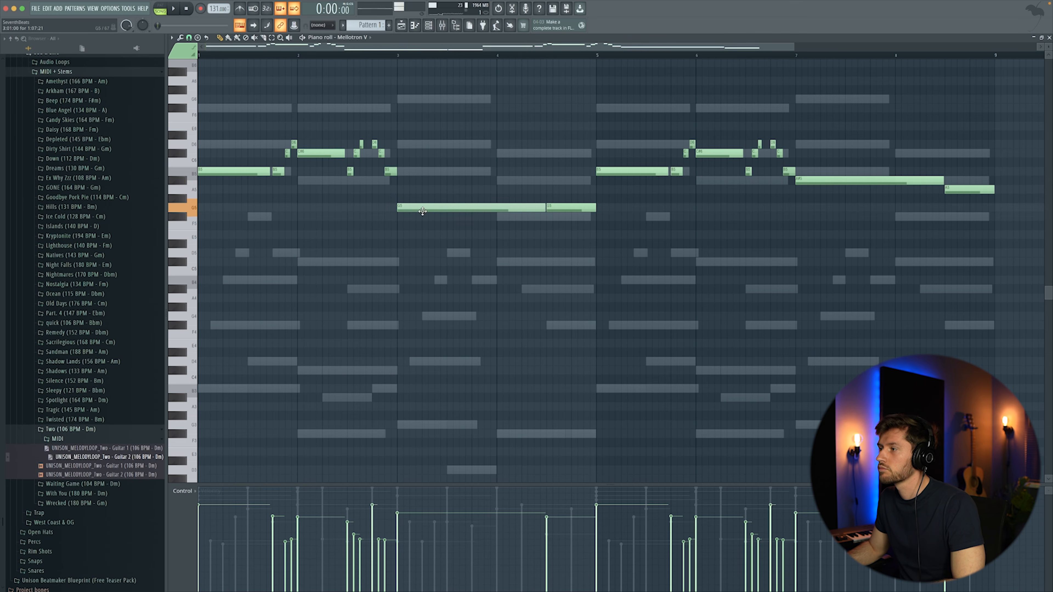
drag(560, 208, 561, 216)
click(664, 242)
right_click(665, 243)
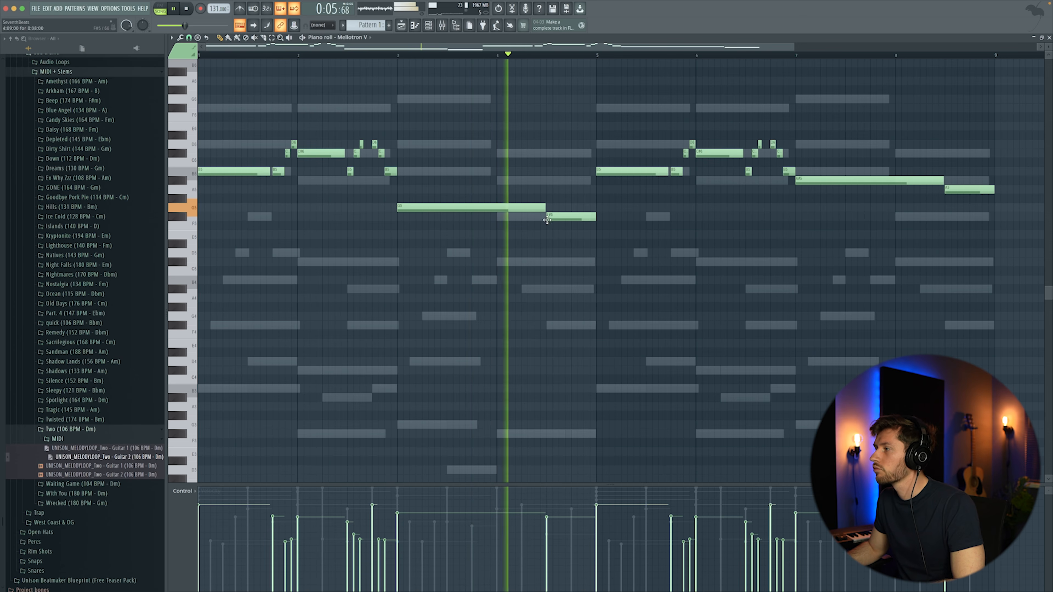
key(space)
drag(545, 208, 518, 207)
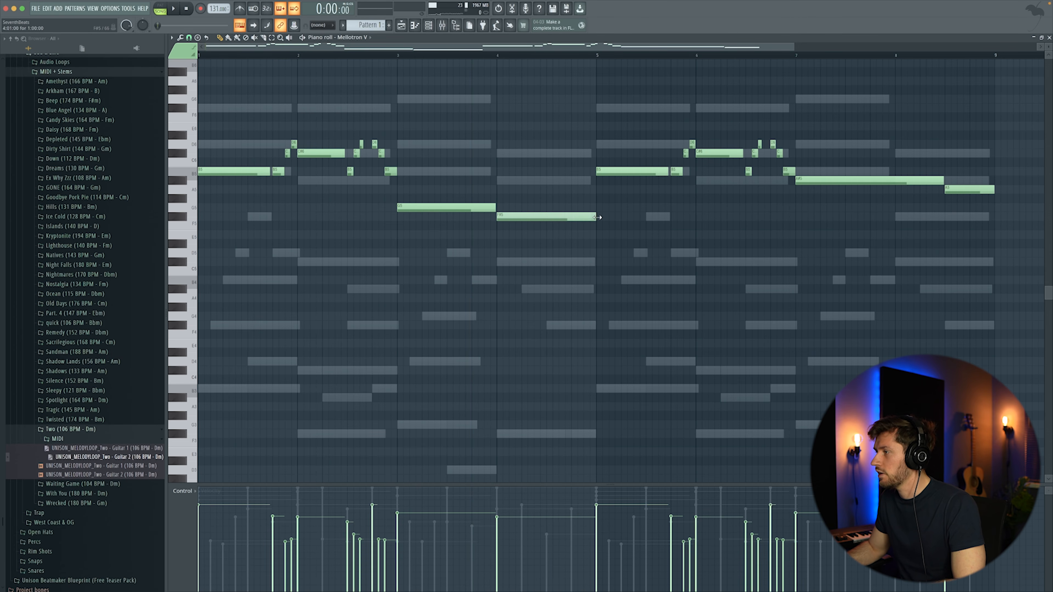
Step: Route the Mellotron V channel to mixer track 22
key(F9)
right_click(446, 176)
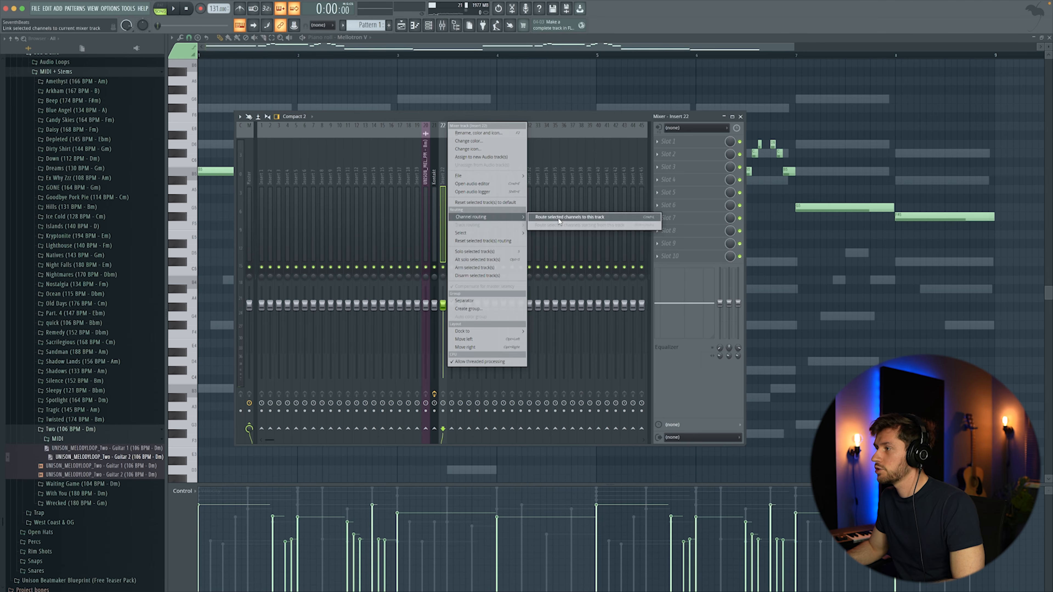
click(550, 220)
Step: Load ValhallaVintageVerb into the first effect slot of the Mellotron V track and lower its mix during playback
click(660, 141)
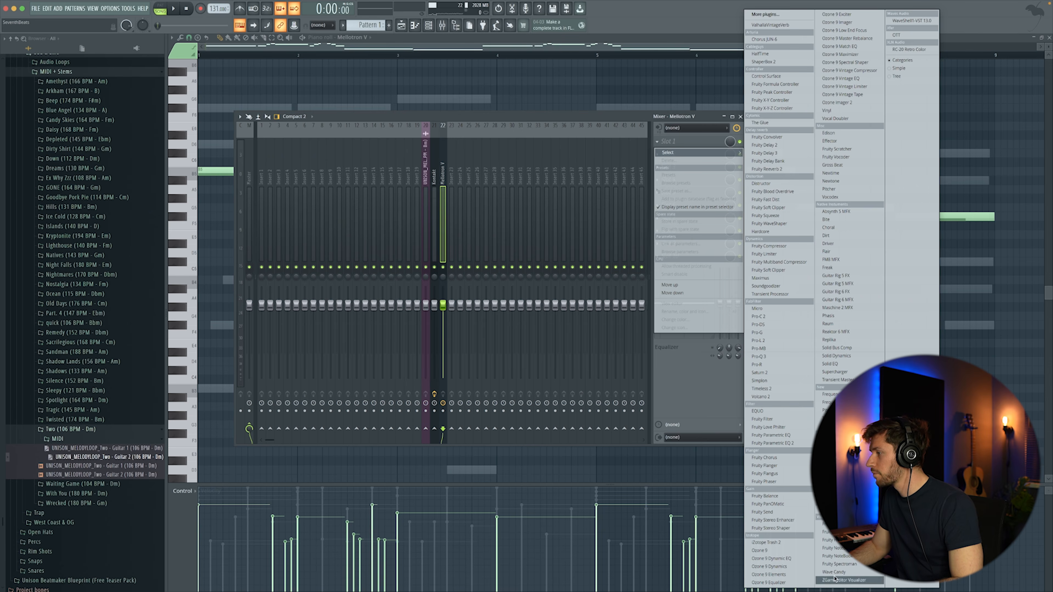
click(770, 24)
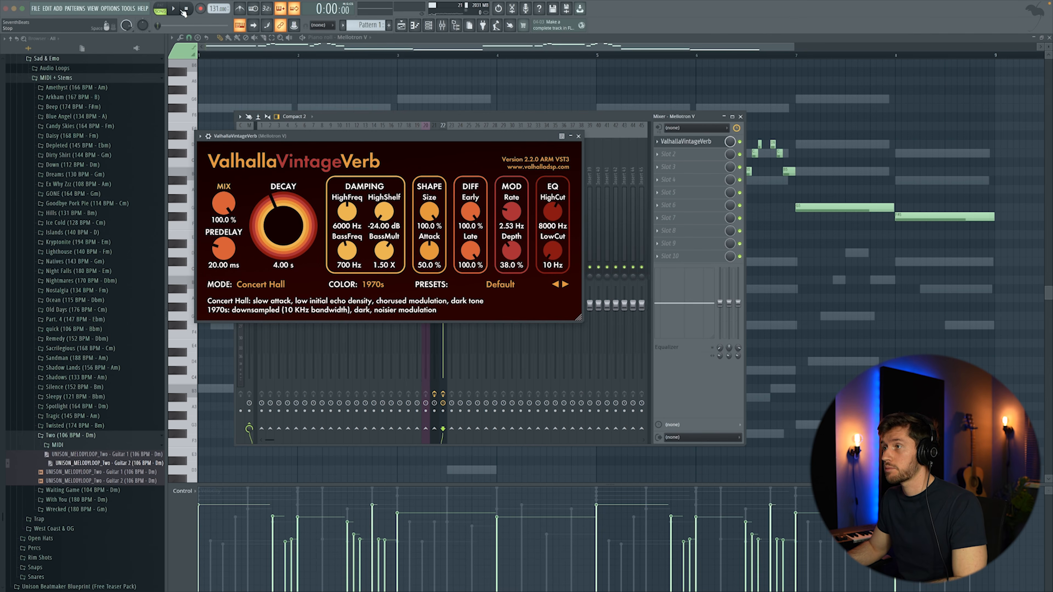
key(space)
drag(224, 204, 252, 232)
drag(200, 203, 174, 227)
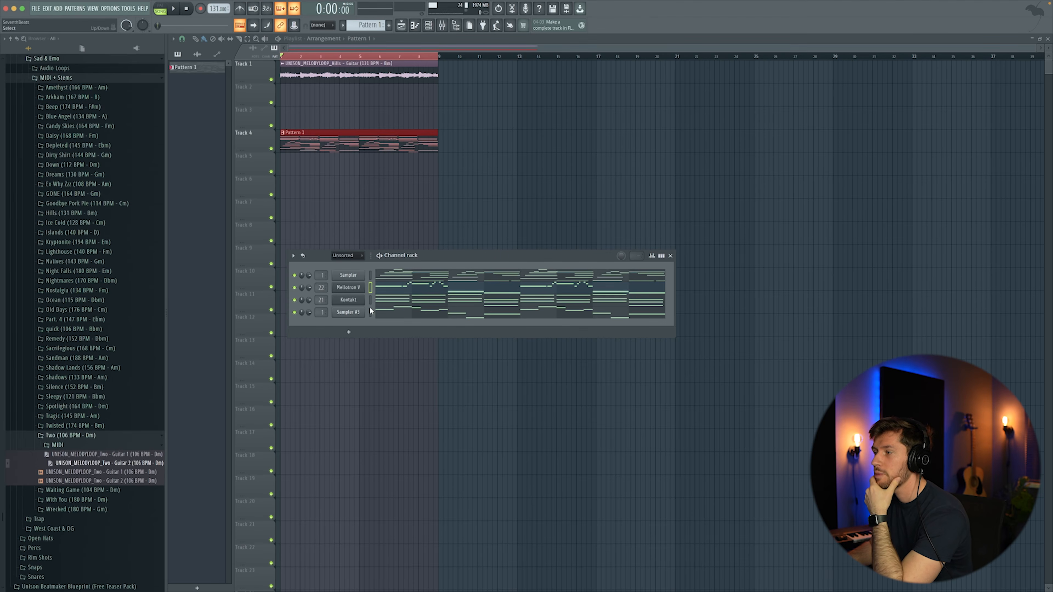
Step: Replace the first Sampler channel with FLEX and load the Ranges preset
right_click(353, 276)
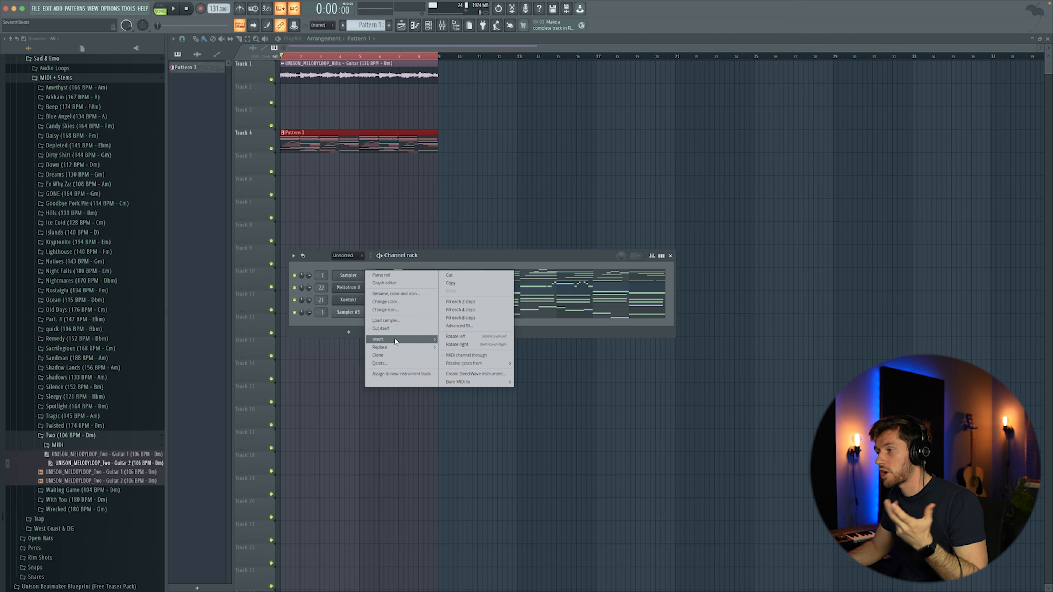
mouse_move(397, 348)
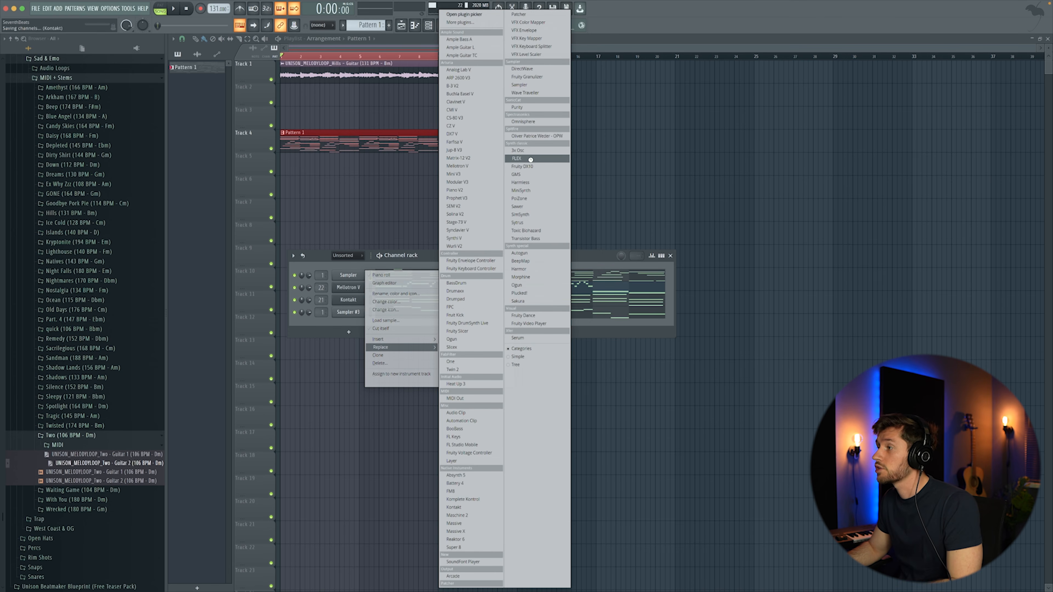
click(517, 158)
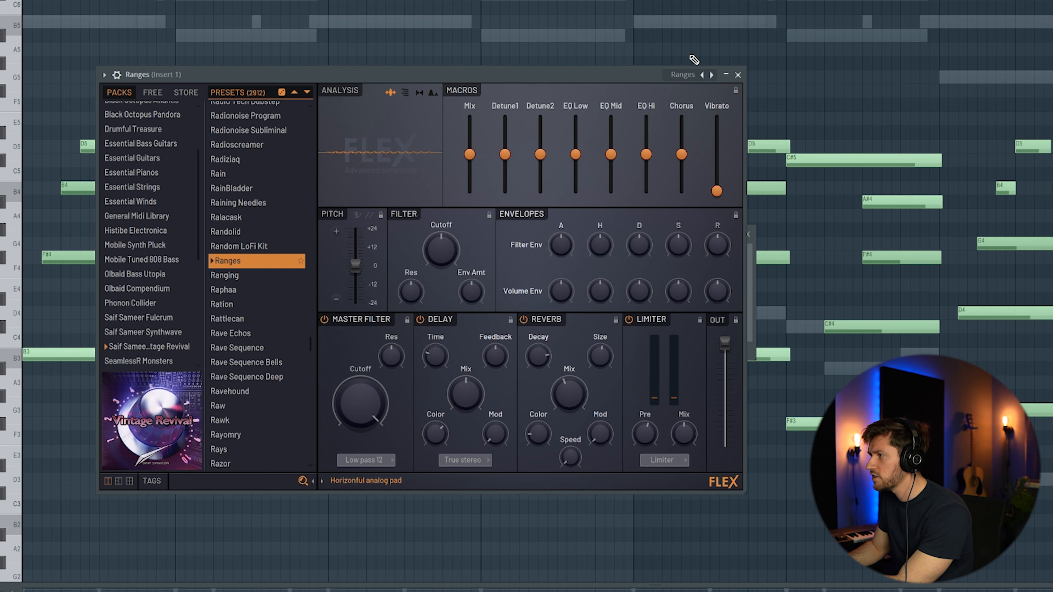
click(737, 74)
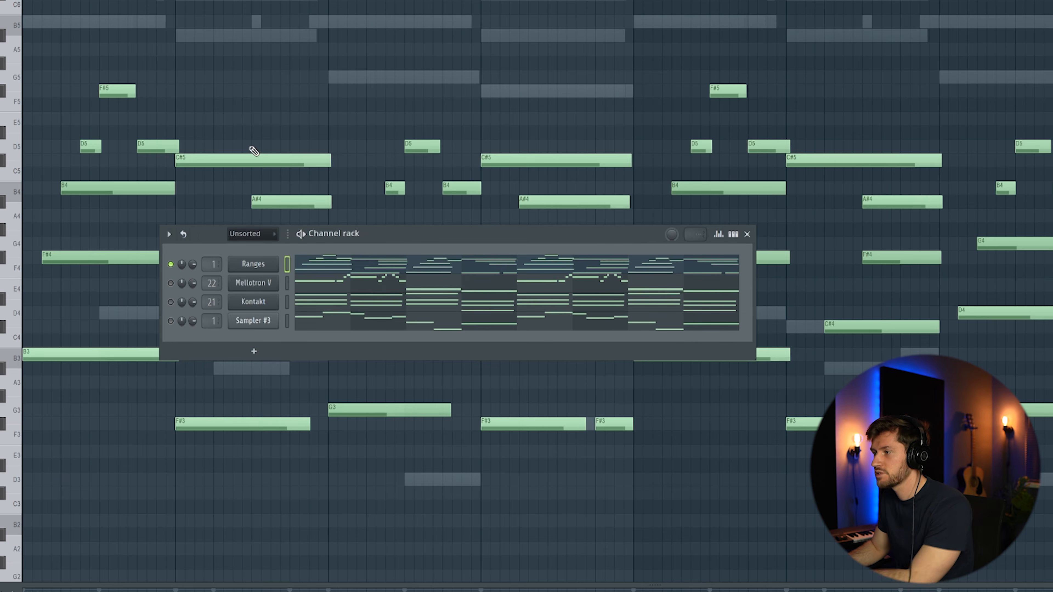
Step: Thin out the Ranges part in the piano roll, deleting the lower notes and shortening the rest into a sparse melody
key(F6)
scroll(435, 176, down, 1)
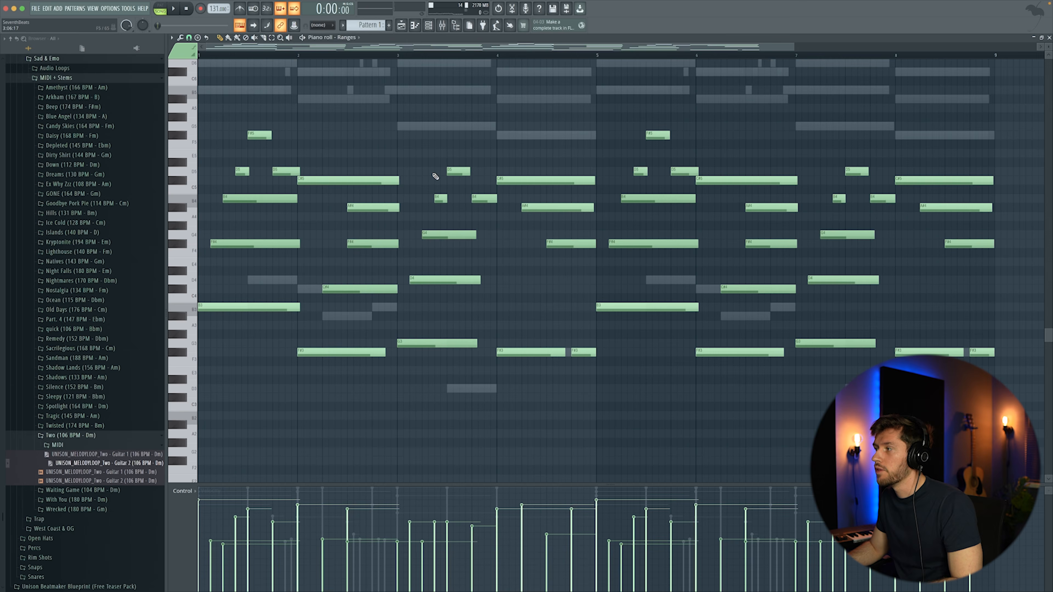
scroll(435, 176, up, 1)
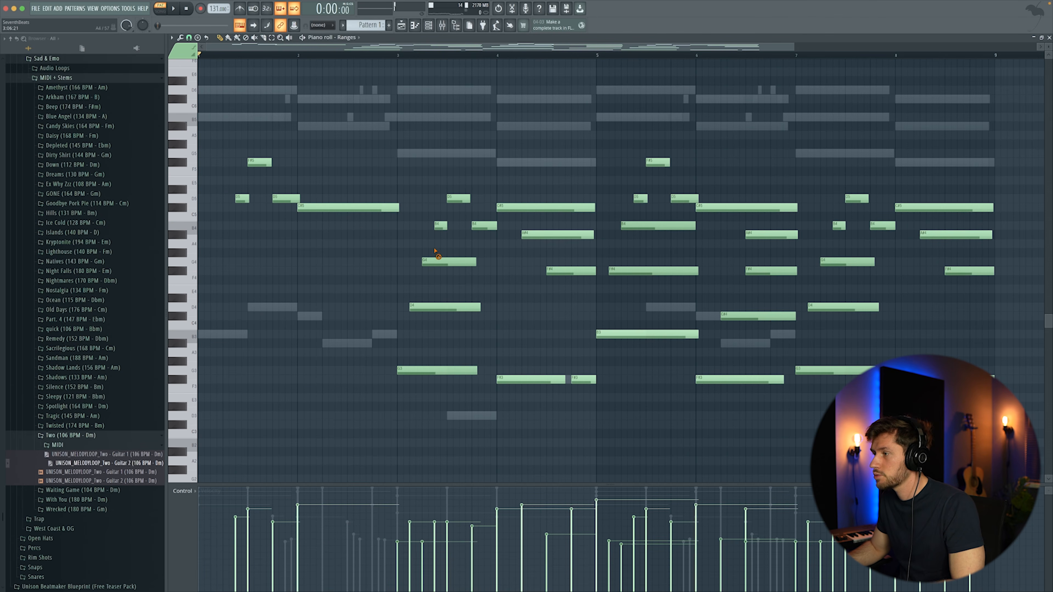
key(space)
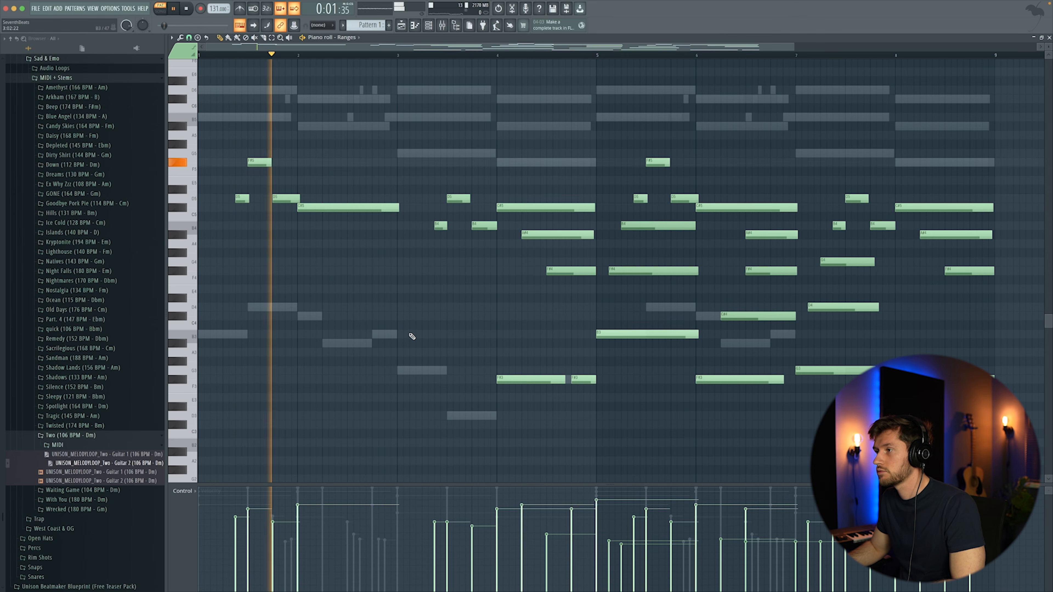
key(space)
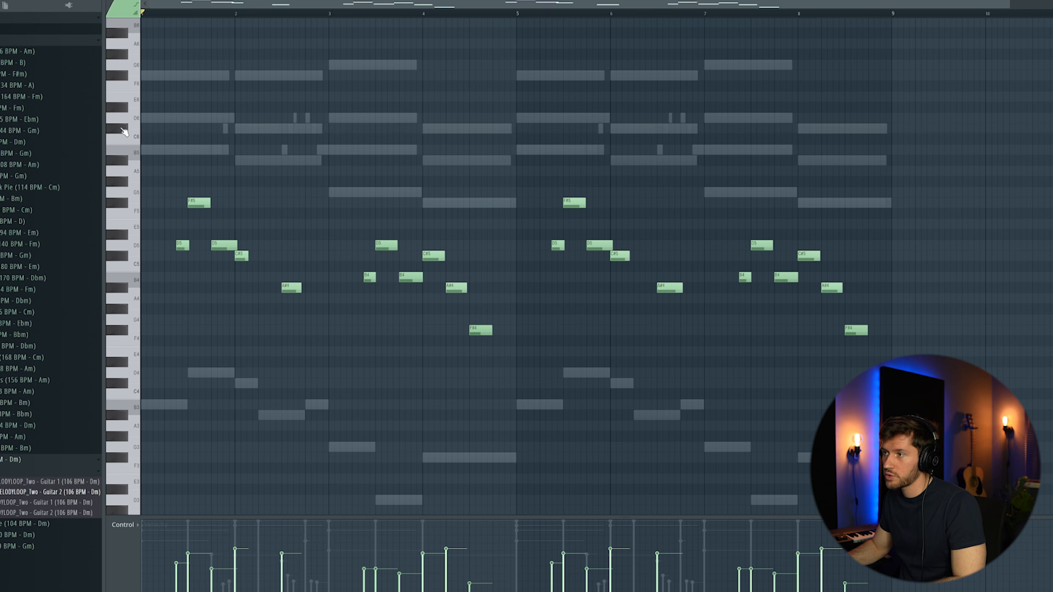
Step: Transpose all Ranges notes up one octave and play the arrangement
key(ctrl+a)
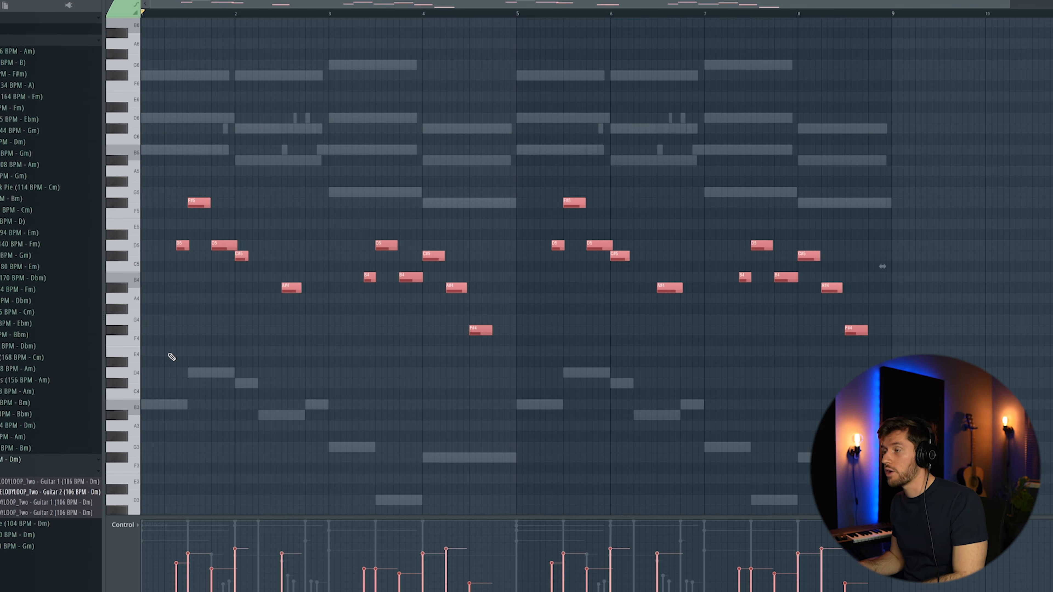
key(ctrl+Up)
key(space)
key(ctrl+d)
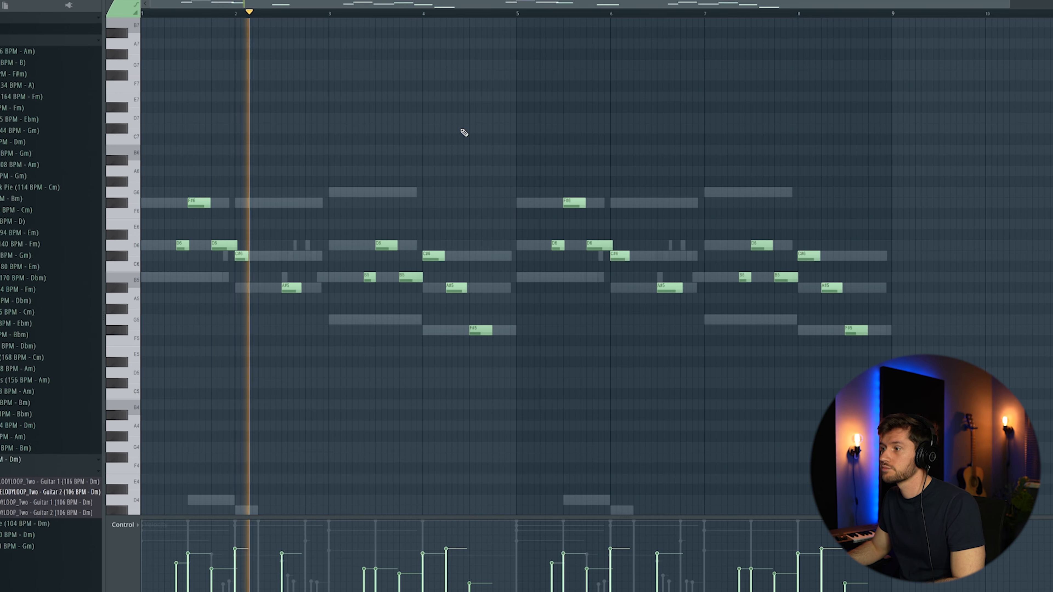
Step: Route the Ranges channel to mixer track 23
key(F6)
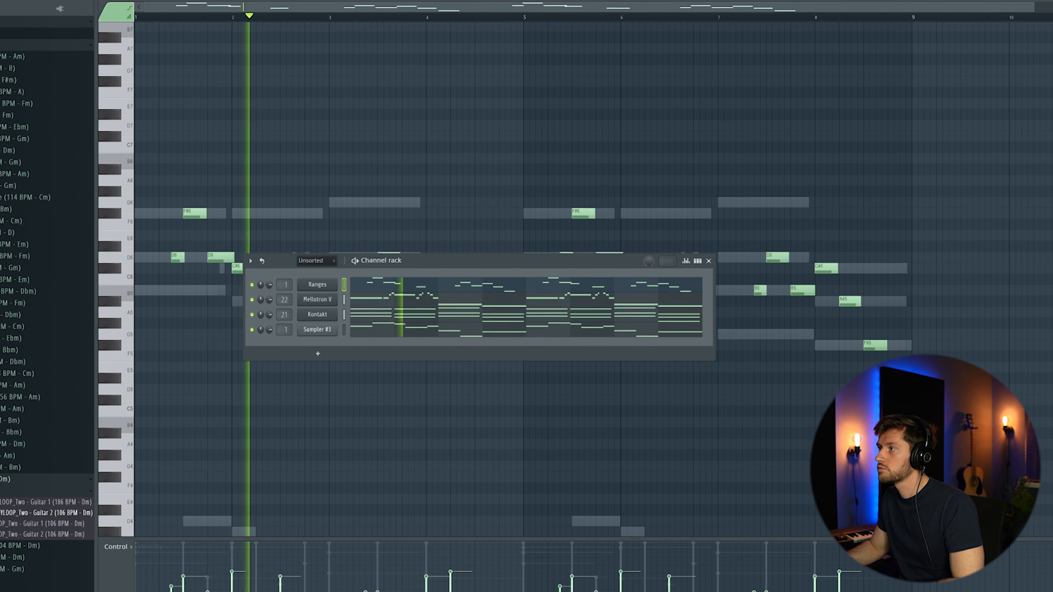
key(F9)
right_click(448, 160)
mouse_move(518, 223)
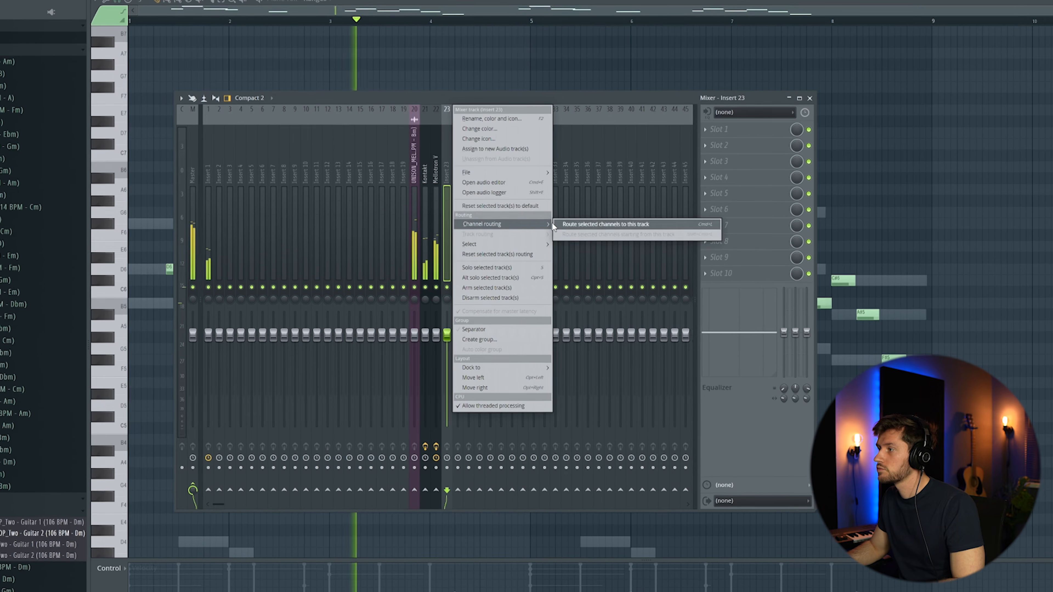
click(604, 223)
Step: Load an effect plugin into the first slot of the Ranges mixer track and adjust its controls
click(720, 129)
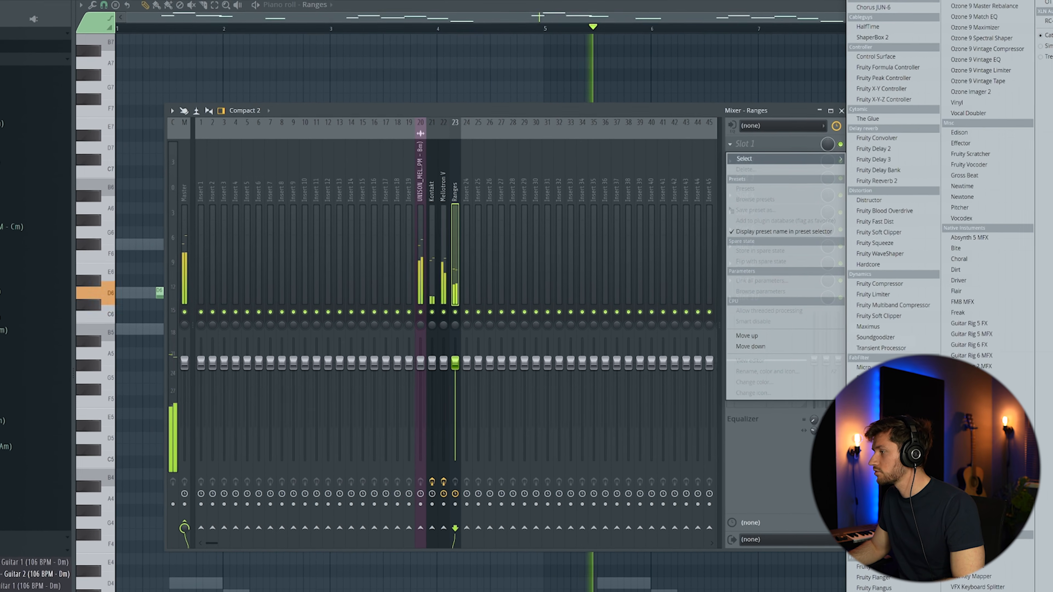
click(876, 547)
drag(313, 124, 273, 198)
drag(123, 131, 200, 208)
drag(272, 208, 267, 208)
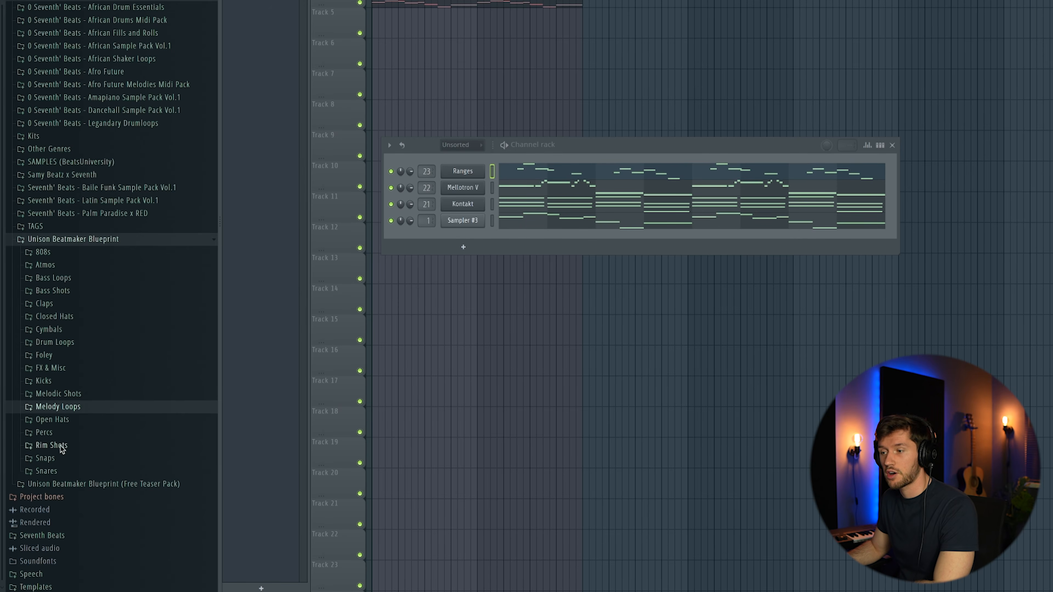
Step: Add the UNISON_RIMSHOT_Bloodsport sample from the Rim Shots folder as a new channel
click(51, 447)
scroll(103, 454, down, 10)
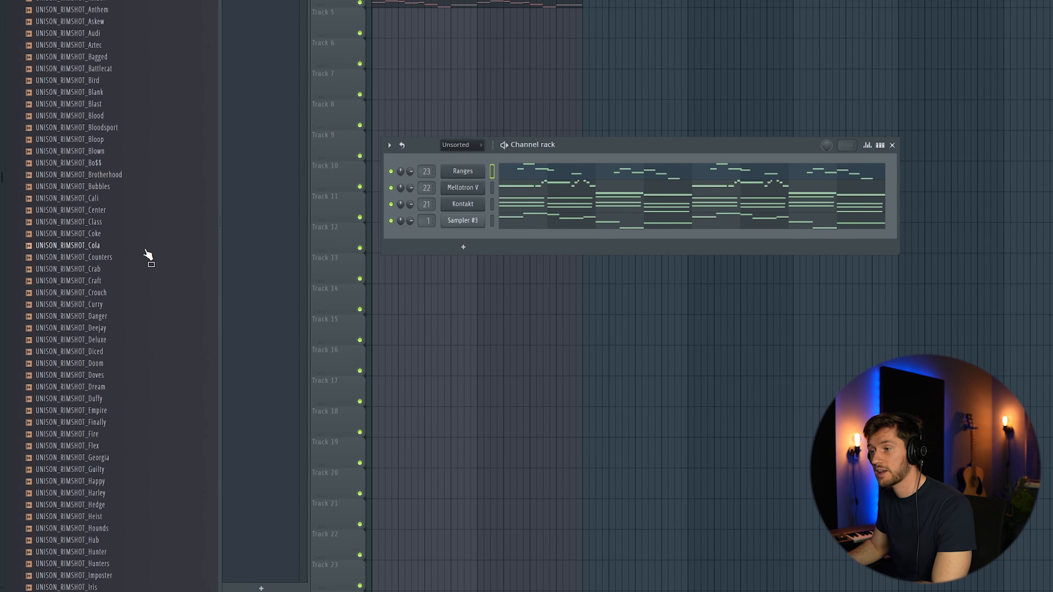
scroll(105, 159, up, 3)
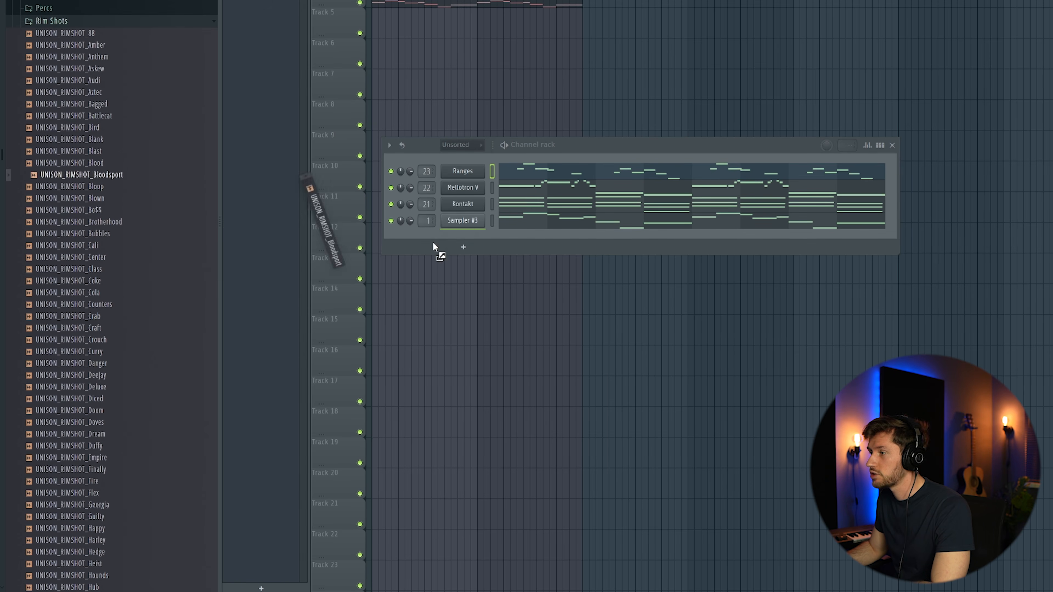
drag(475, 238, 476, 241)
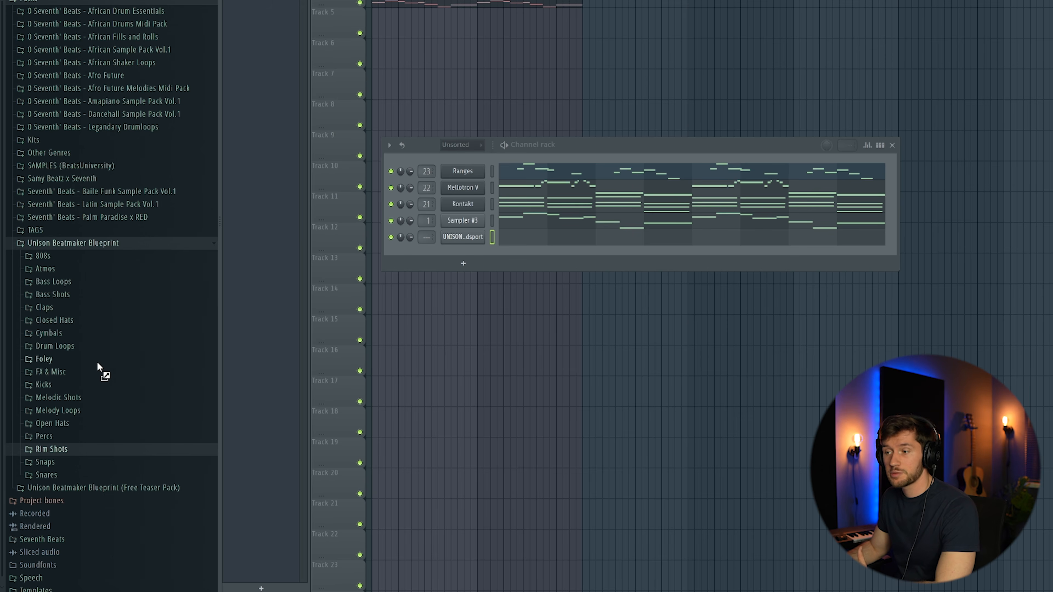
Step: Add the UNISON_SNARE_Panther sample from the Snares folder as a new channel
click(46, 474)
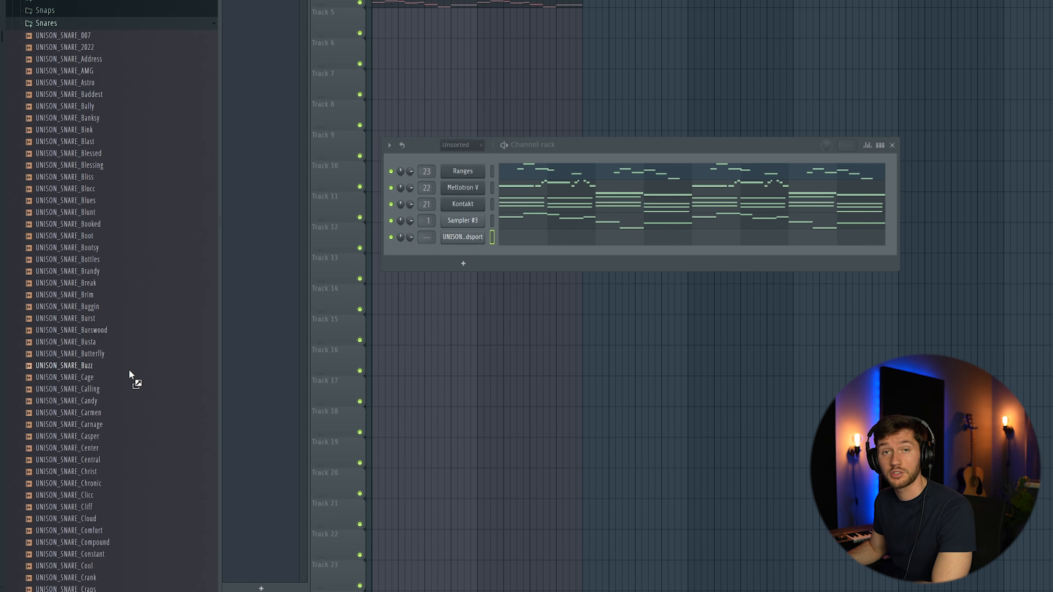
scroll(129, 253, down, 20)
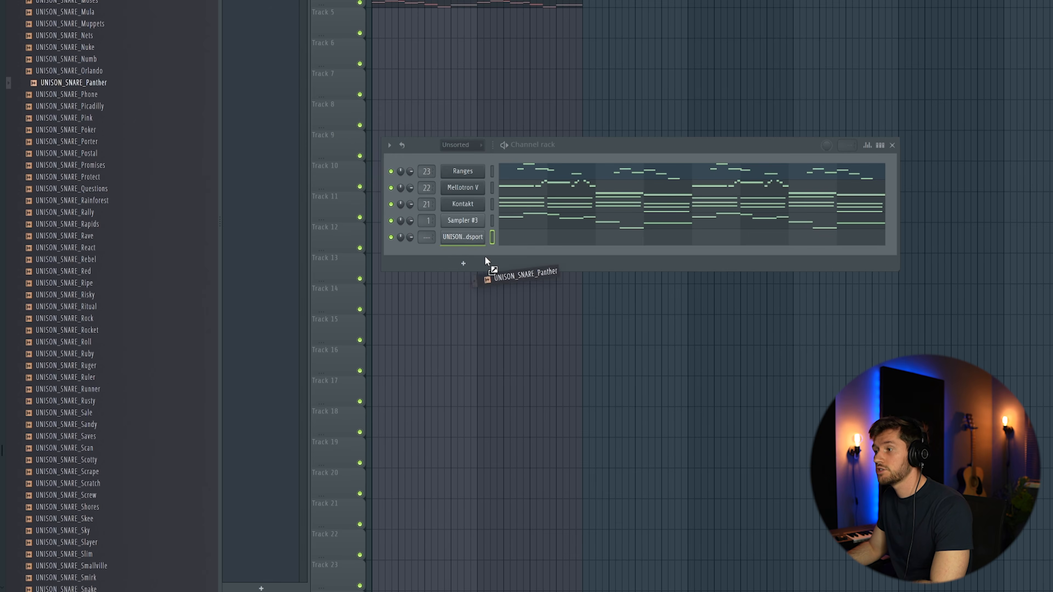
drag(486, 258, 481, 258)
Step: Program C5 snare notes on the third beat of every bar for the UNISON_SNARE_Panther channel
key(F7)
click(152, 263)
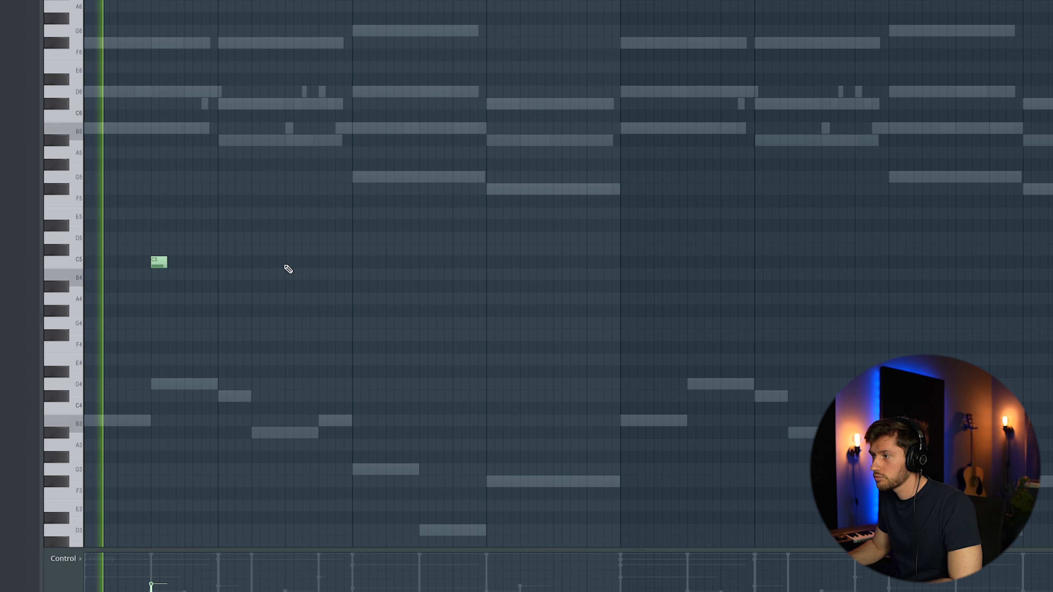
click(285, 263)
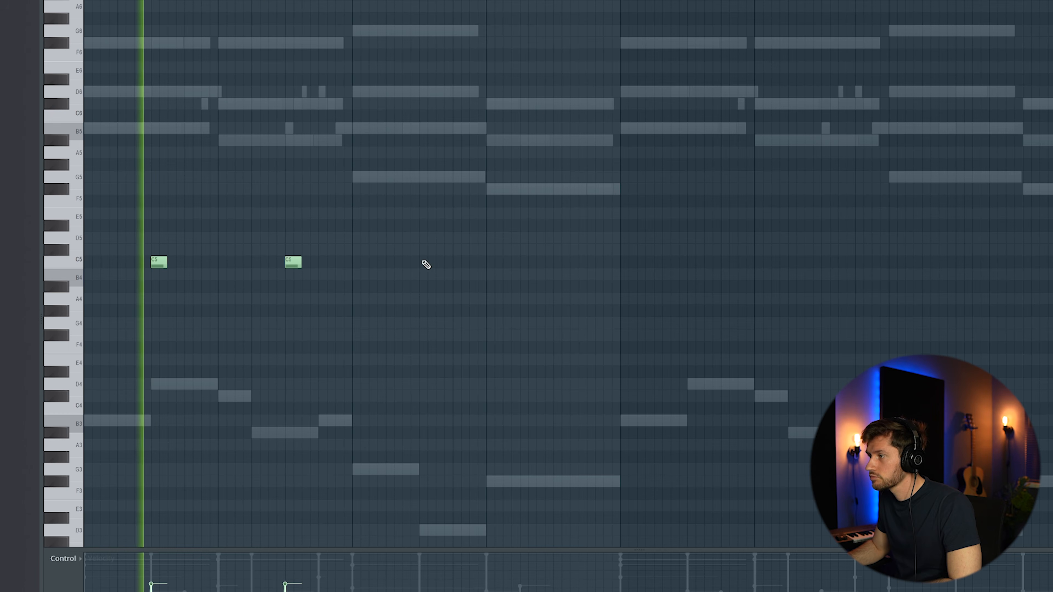
click(423, 263)
click(555, 263)
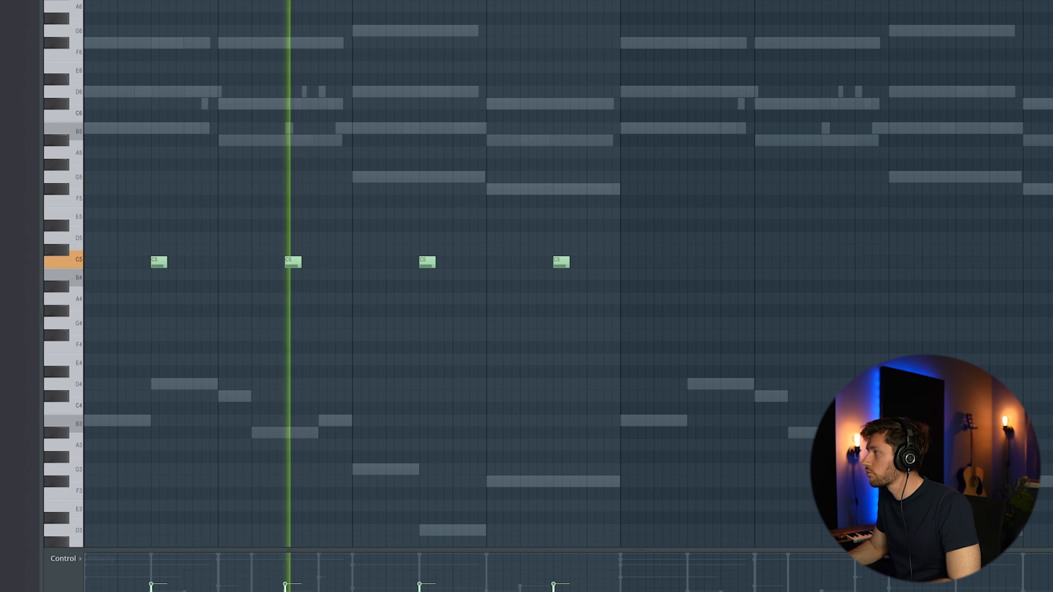
scroll(812, 145, down, 2)
click(555, 263)
click(659, 263)
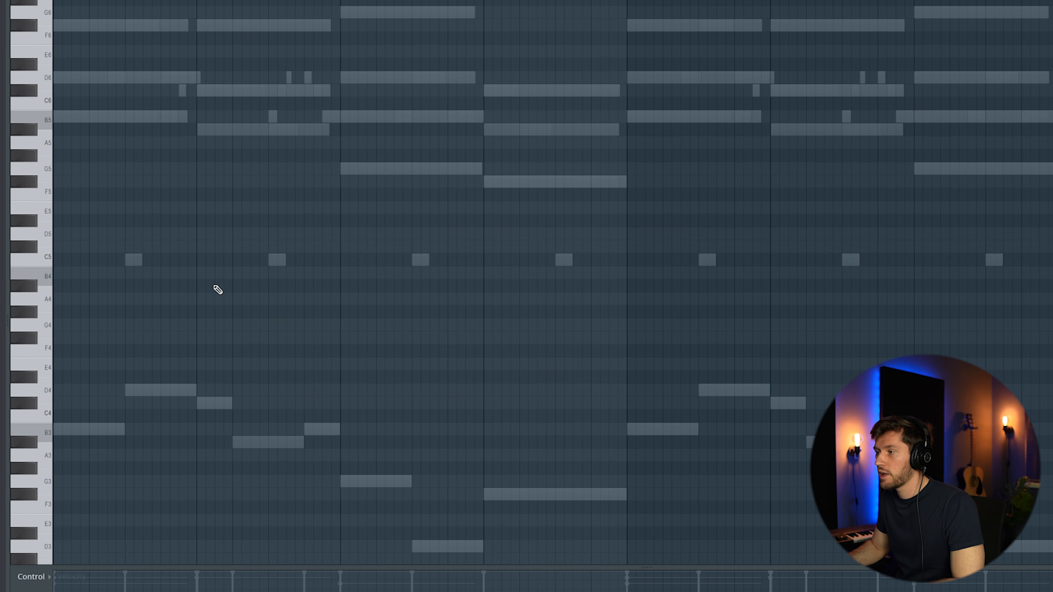
Step: Program C5 rimshot notes just before and just after the start of bar 2, repeating them every two bars
key(space)
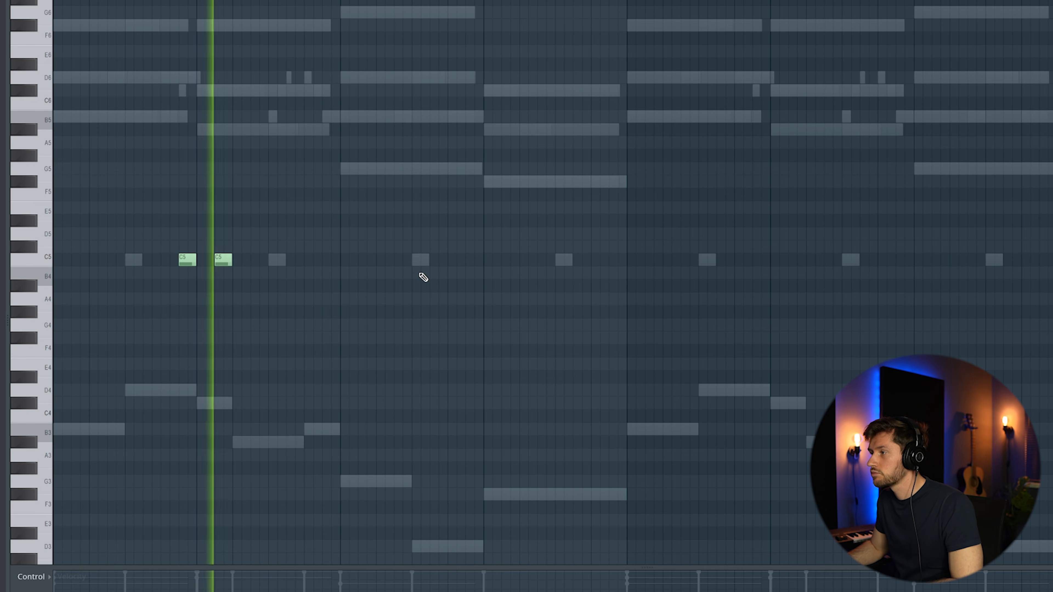
click(473, 259)
click(505, 261)
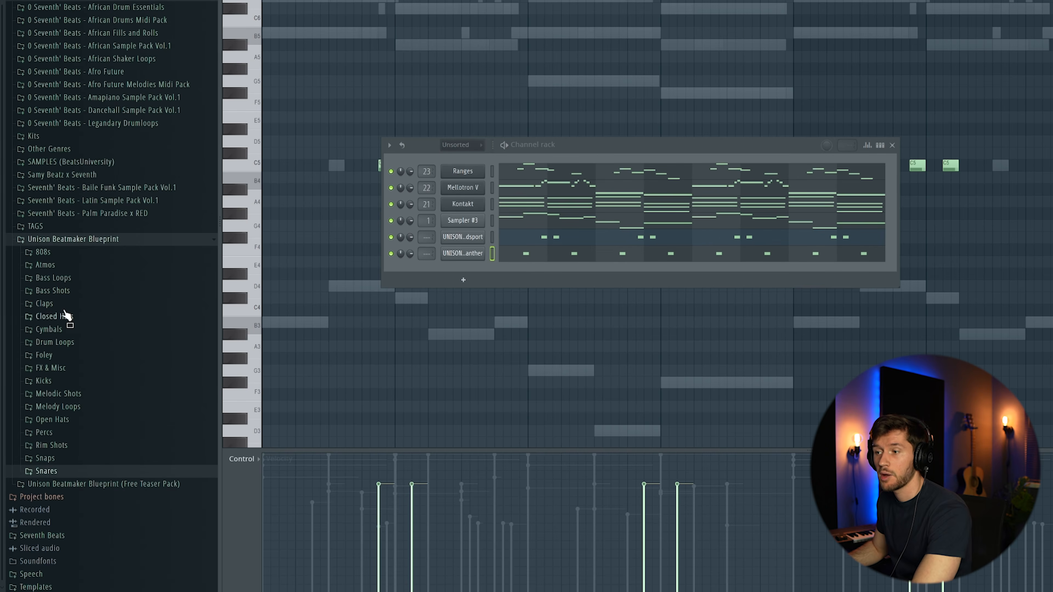
Step: Add the UNISON_CLSDHAT_Baddie sample from the Closed Hats folder and place two C5 notes on beat 1 of bar 1
click(74, 317)
scroll(103, 414, down, 8)
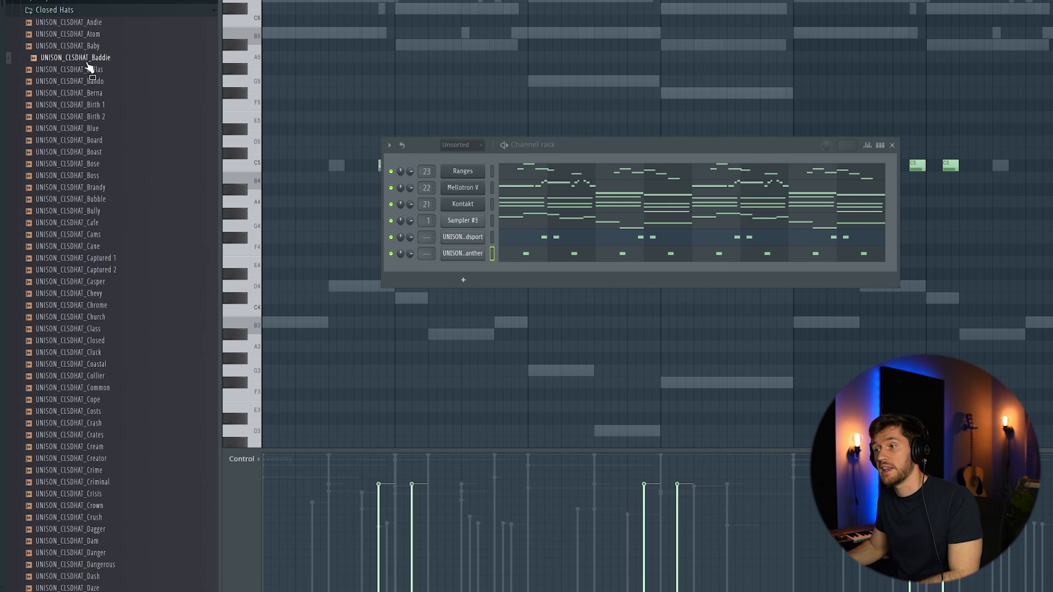
click(163, 268)
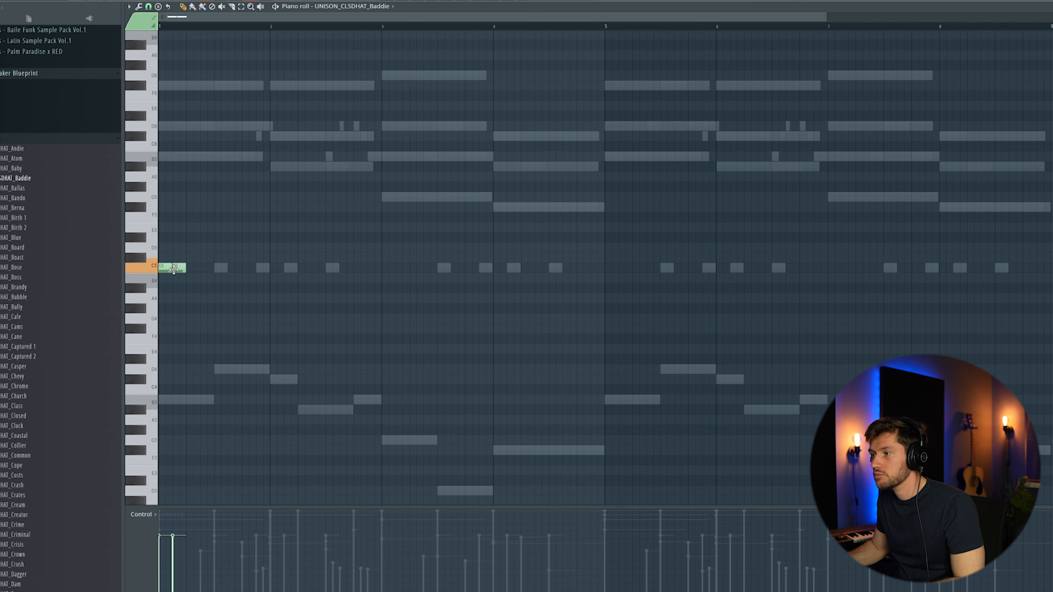
Step: Change the note snap and place three evenly spaced C5 hi-hat notes across beat 2 of bar 1
key(space)
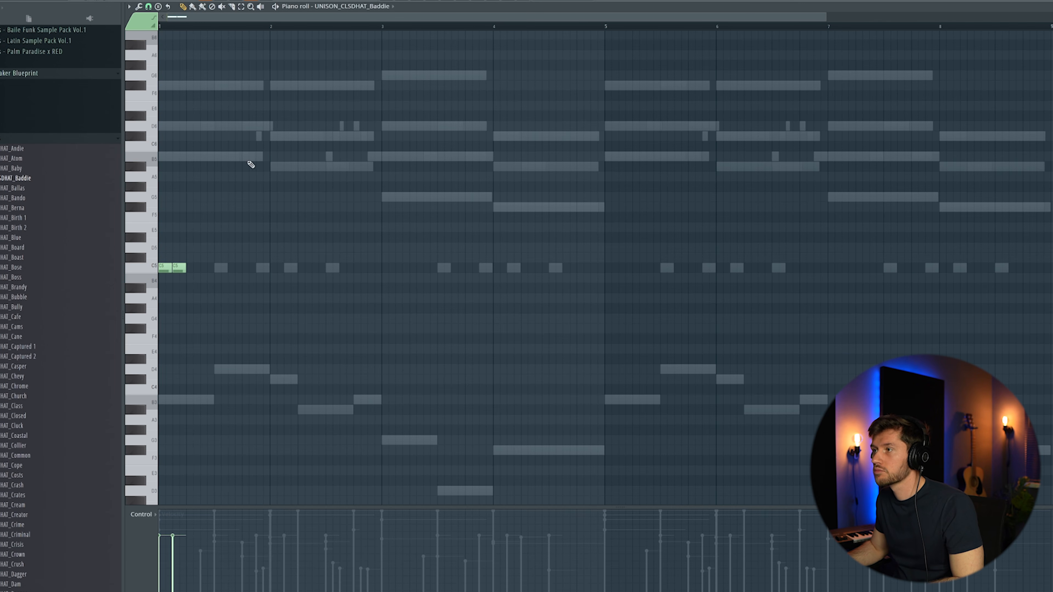
click(149, 6)
click(170, 86)
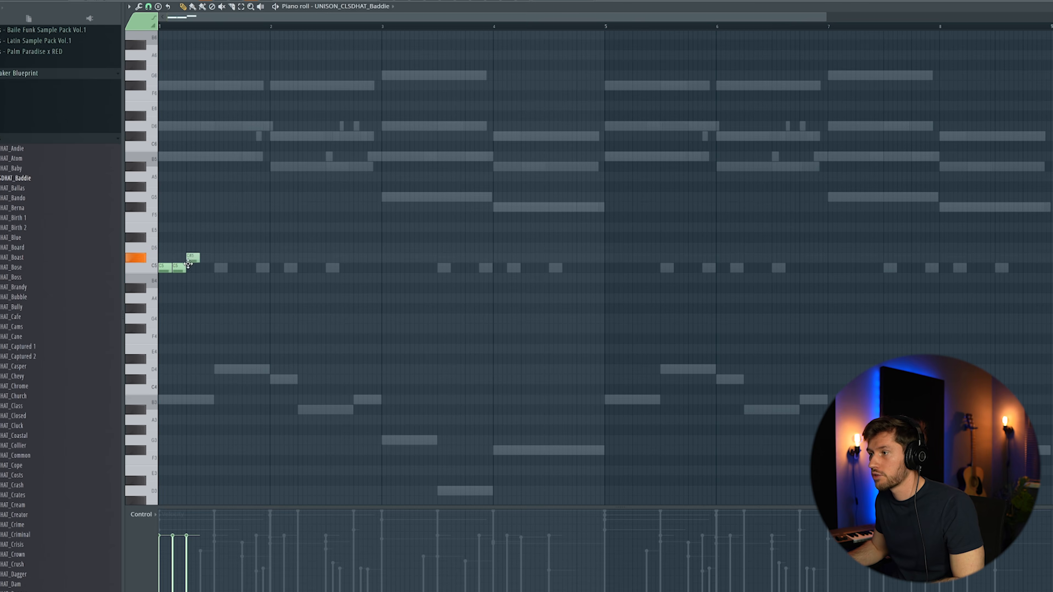
drag(189, 258, 196, 270)
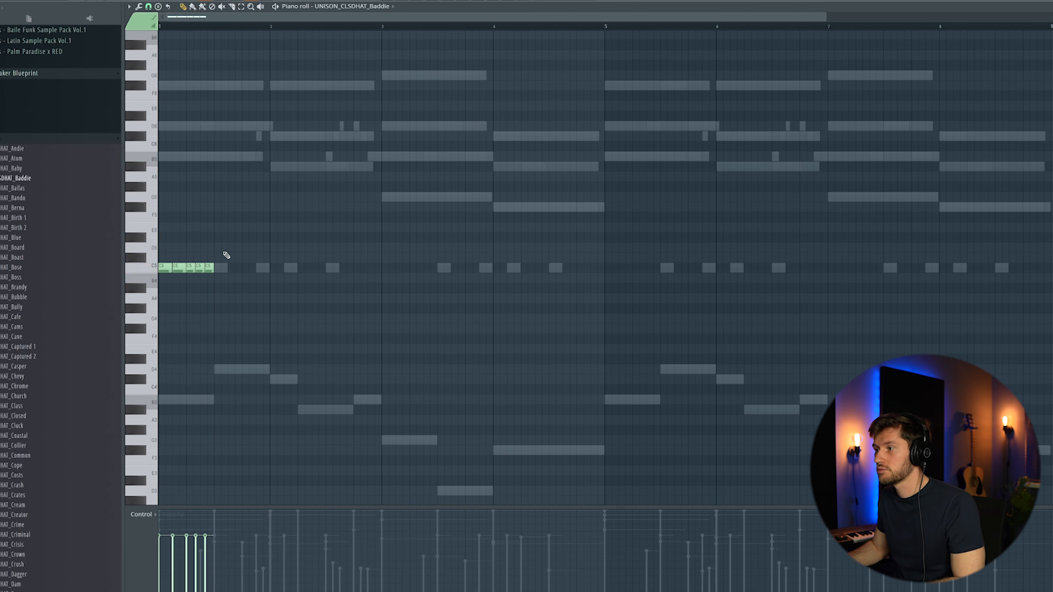
key(space)
key(space)
Step: Continue the C5 hi-hats in even half-beat steps from beat 3 of bar 1 to the start of beat 2 in bar 2
drag(173, 229, 163, 249)
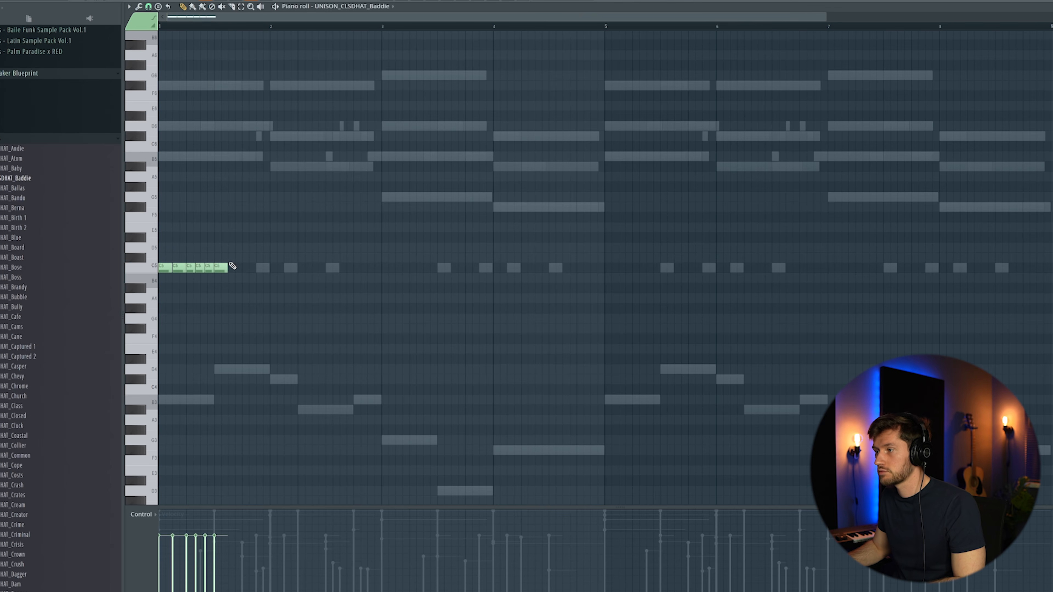
key(space)
click(232, 266)
click(250, 258)
drag(252, 259, 252, 265)
key(space)
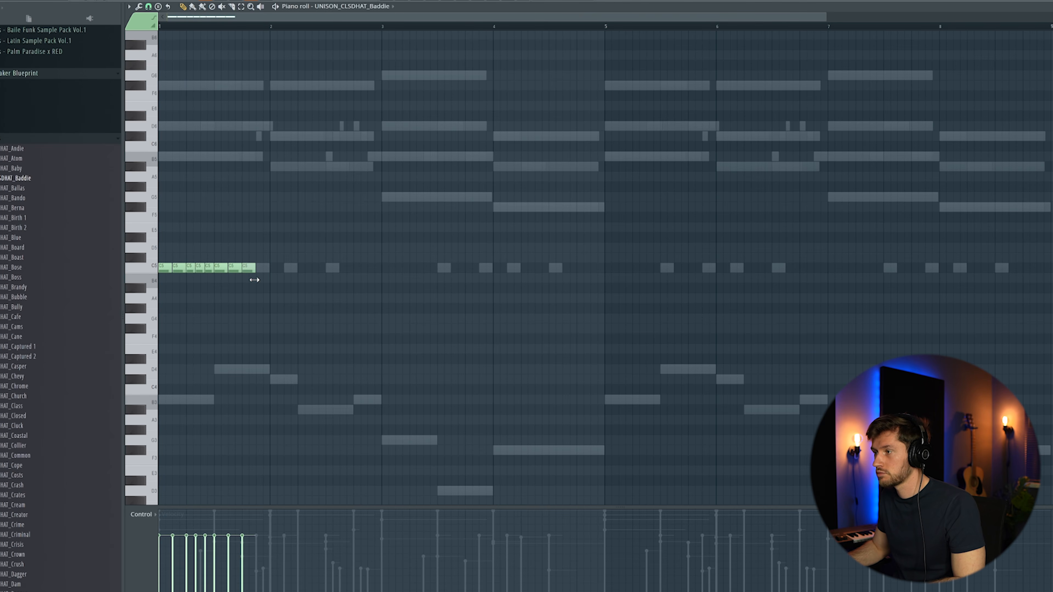
click(276, 268)
click(290, 267)
click(304, 267)
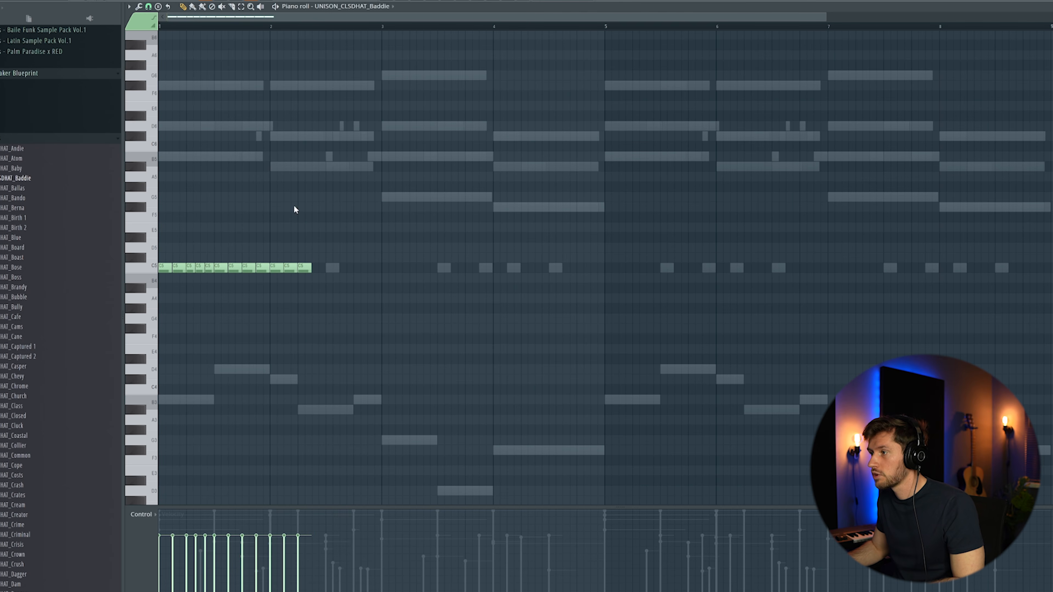
Step: Add a four-note C5 hi-hat roll late in beat 2 of bar 2 and another at the start of beat 4 in bar 1
drag(827, 18, 545, 20)
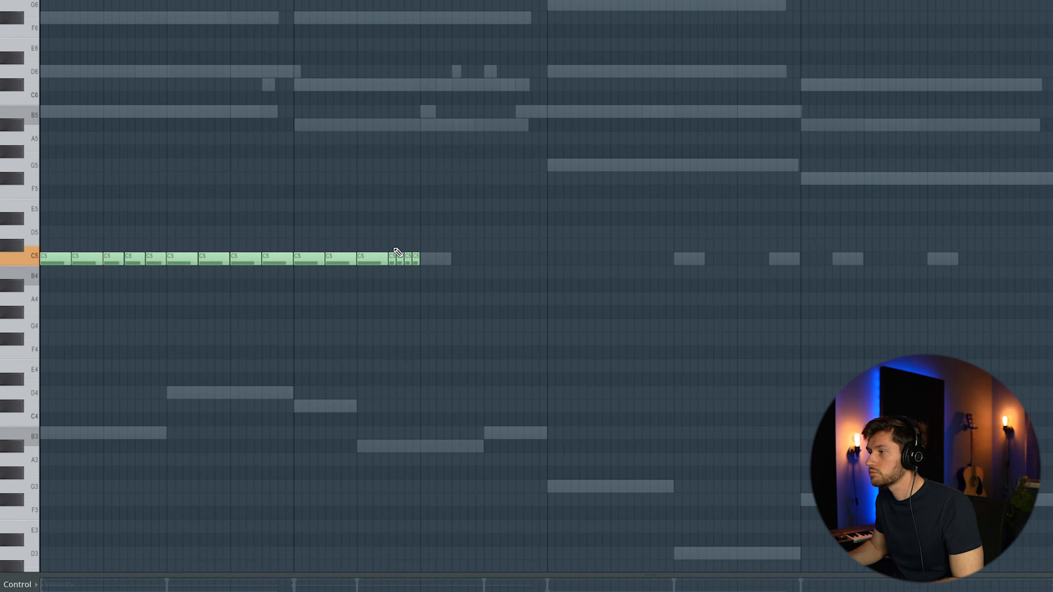
drag(425, 239, 399, 266)
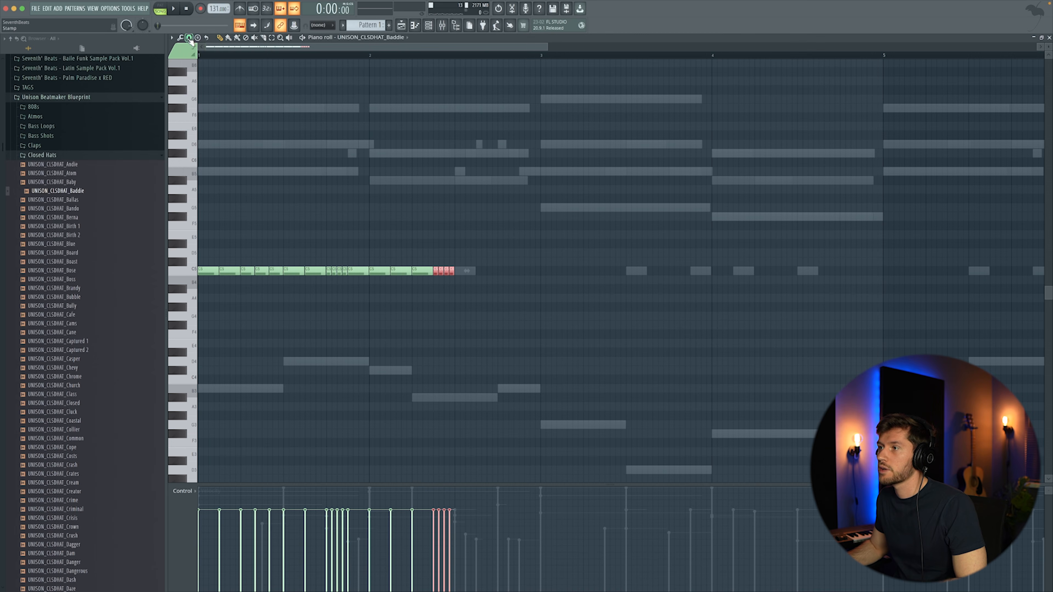
Step: Use a finer snap to turn the bar 2 roll into eight fast notes descending from C5 to D4, and play it
click(201, 101)
drag(453, 272, 451, 273)
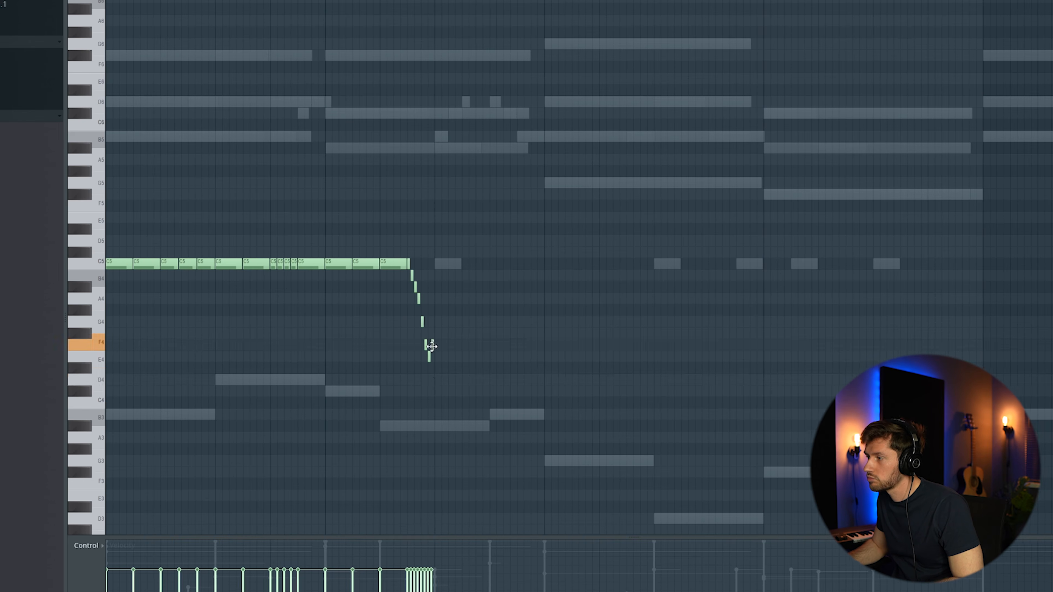
drag(431, 348, 427, 383)
key(space)
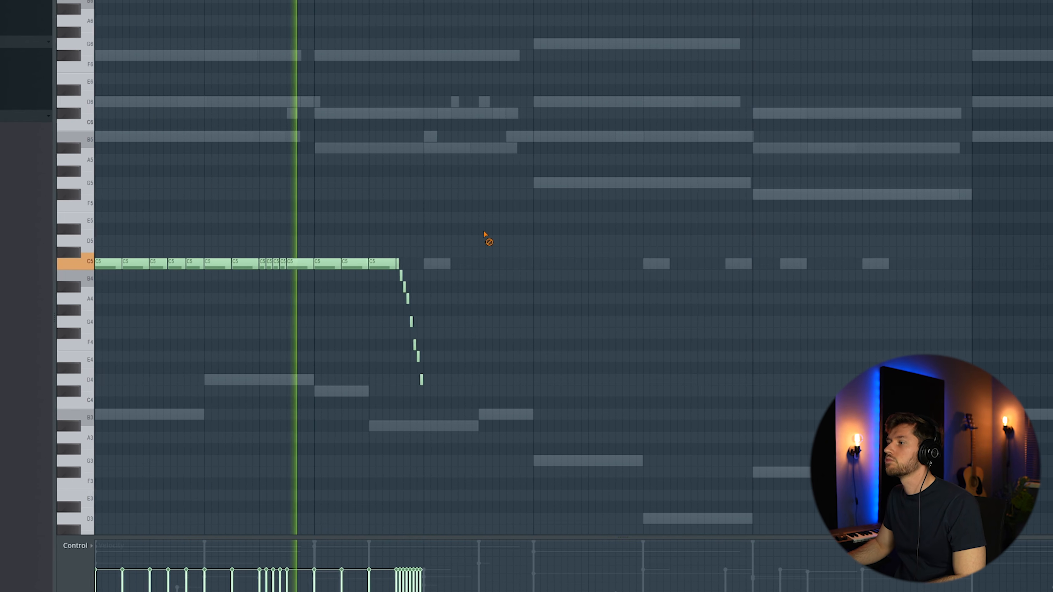
key(space)
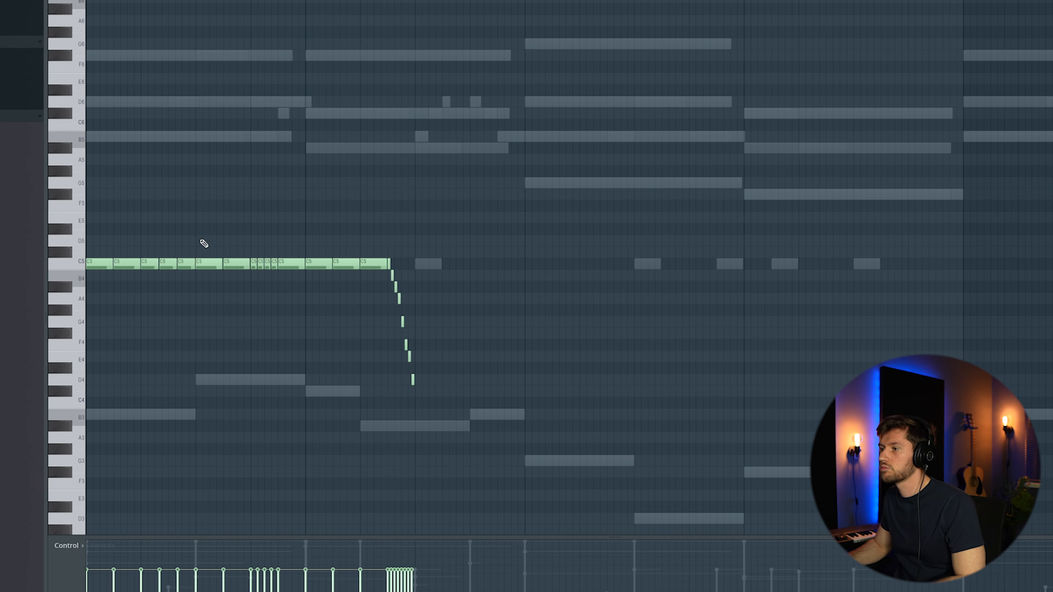
Step: Fill the rest of bar 2 after the descending roll with C5 hi-hat notes and play the pattern
key(space)
mouse_move(396, 251)
mouse_down()
mouse_move(408, 275)
mouse_move(463, 275)
mouse_move(468, 266)
mouse_up()
click(438, 273)
key(space)
key(space)
Step: Duplicate the two-bar hi-hat pattern into bars 3 and 4 and remove the copied descending roll from bar 4
click(478, 266)
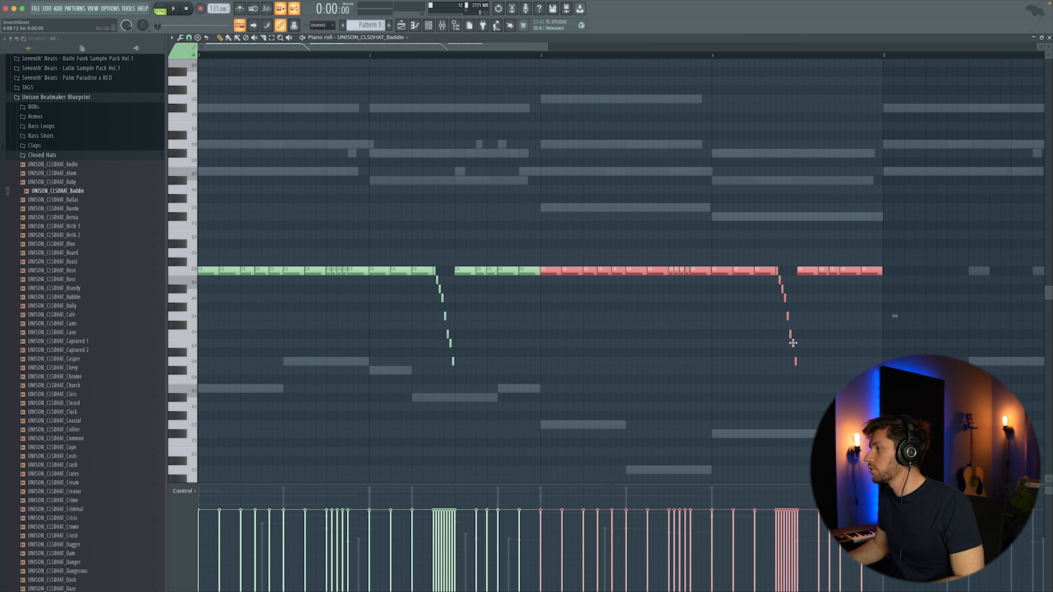
drag(786, 232, 795, 291)
key(Delete)
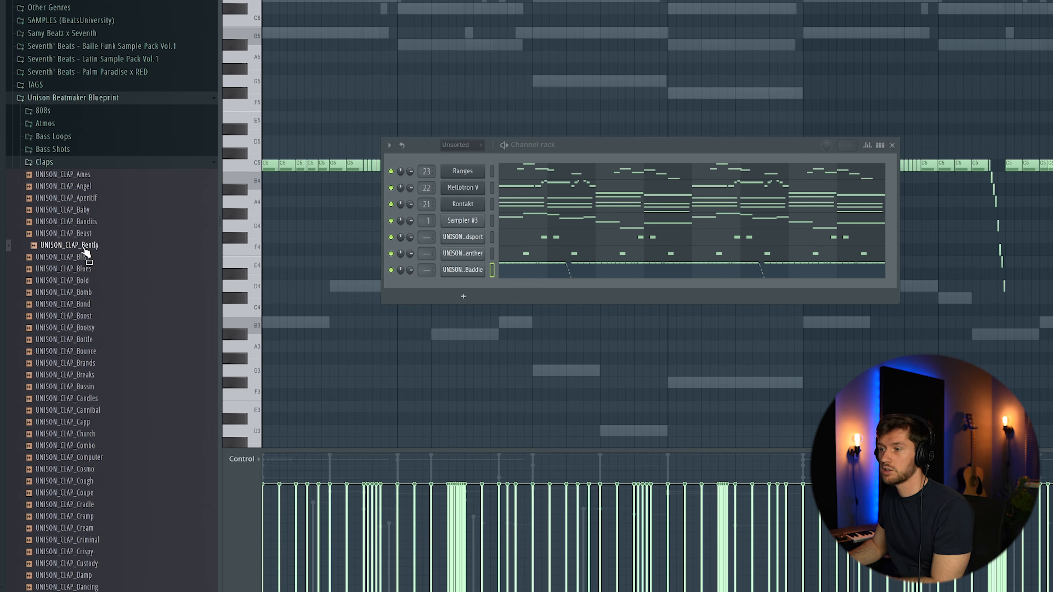
Step: Add the UNISON_CLAP_Bently sample from the Claps folder and place its hits together with the snare in every bar
drag(506, 262, 493, 258)
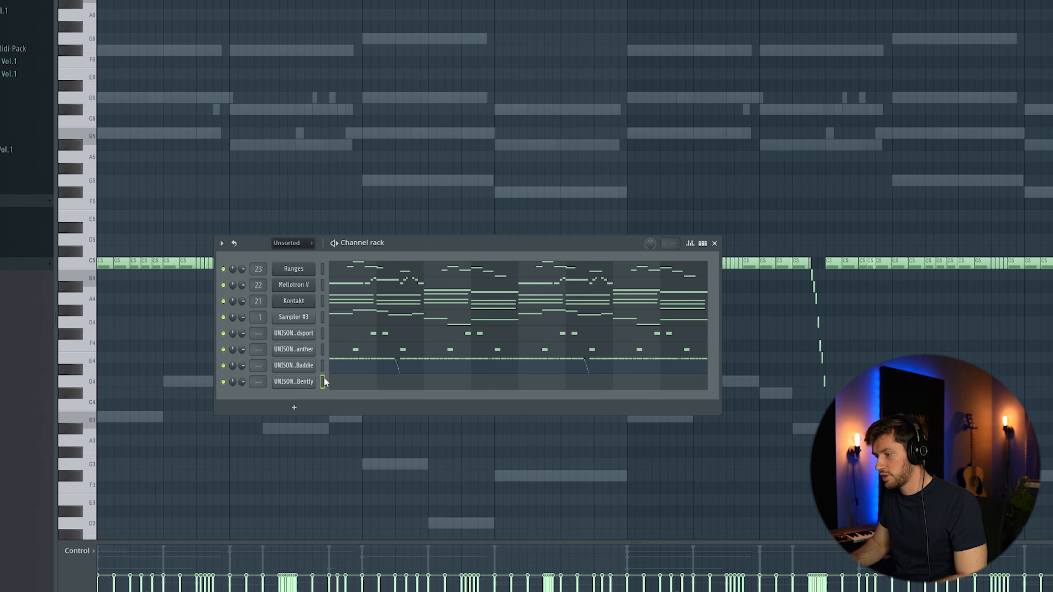
key(space)
Step: Adjust the UNISON_CLAP_Bently channel's volume while the pattern plays
click(300, 382)
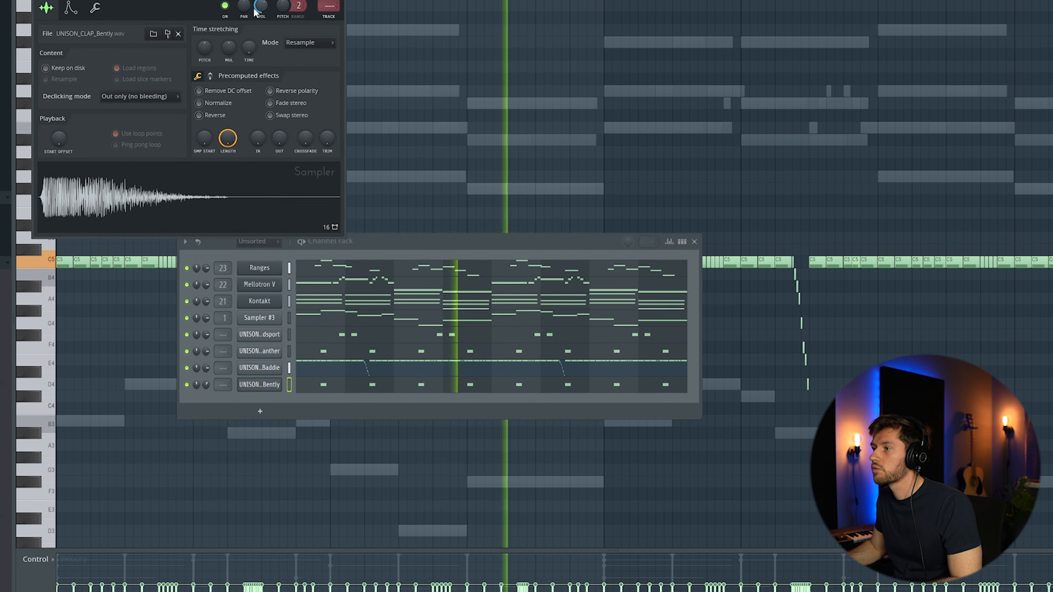
click(340, 0)
key(space)
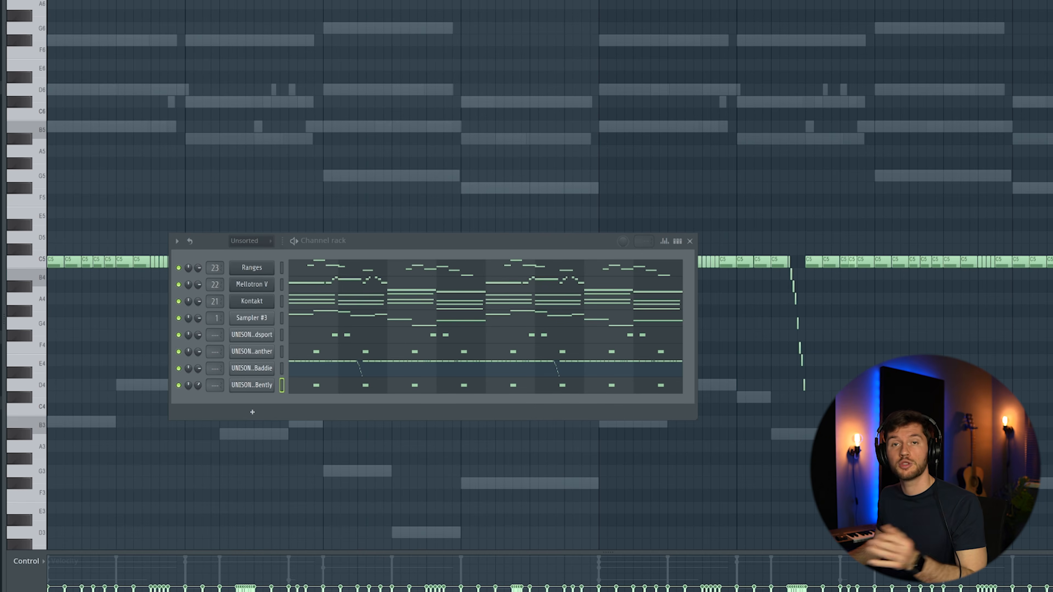
Step: Add the UNISON_CYMBAL_Cranberry sample from the Cymbals folder and place one low-velocity C5 hit at the start of bar 1
click(89, 329)
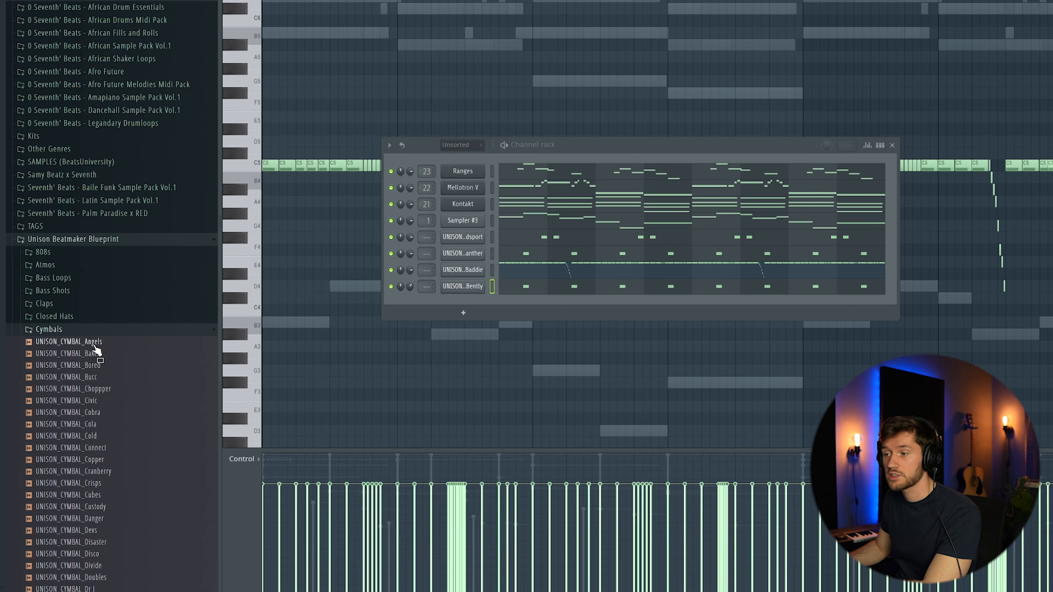
scroll(99, 397, down, 4)
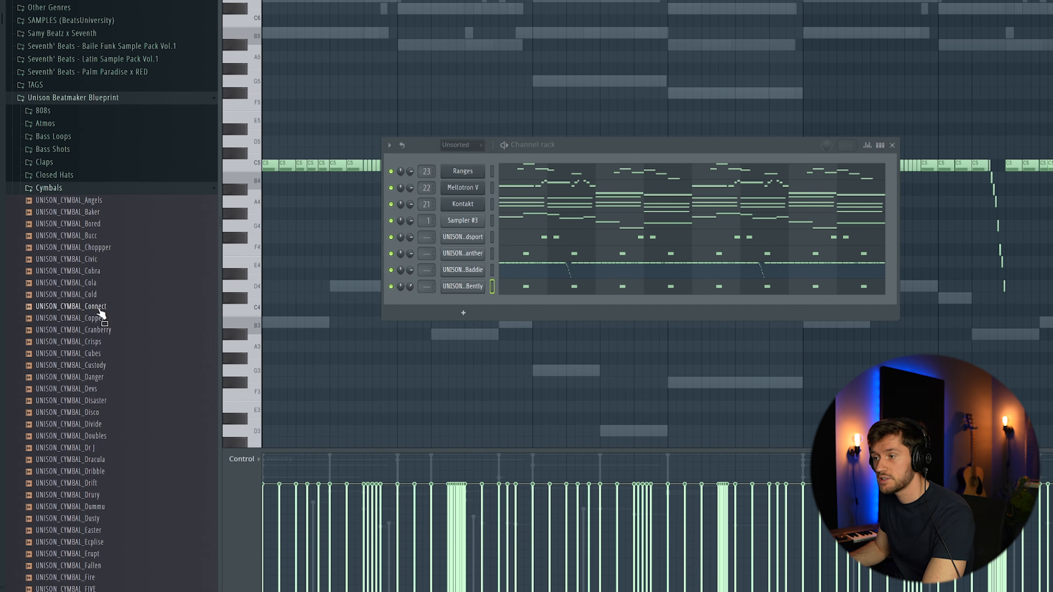
click(82, 329)
click(101, 342)
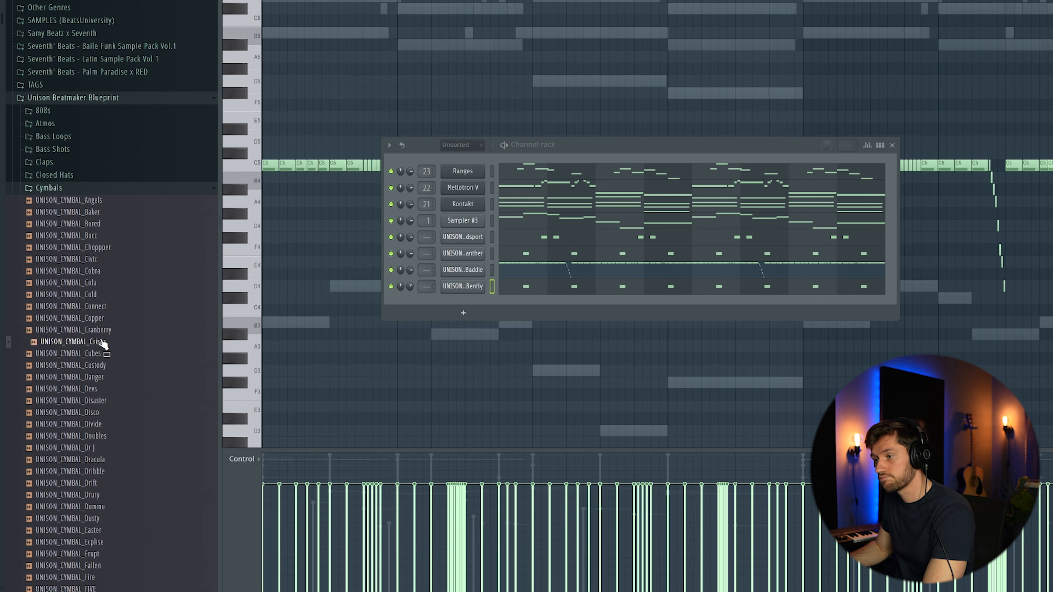
key(Up)
drag(85, 336, 419, 318)
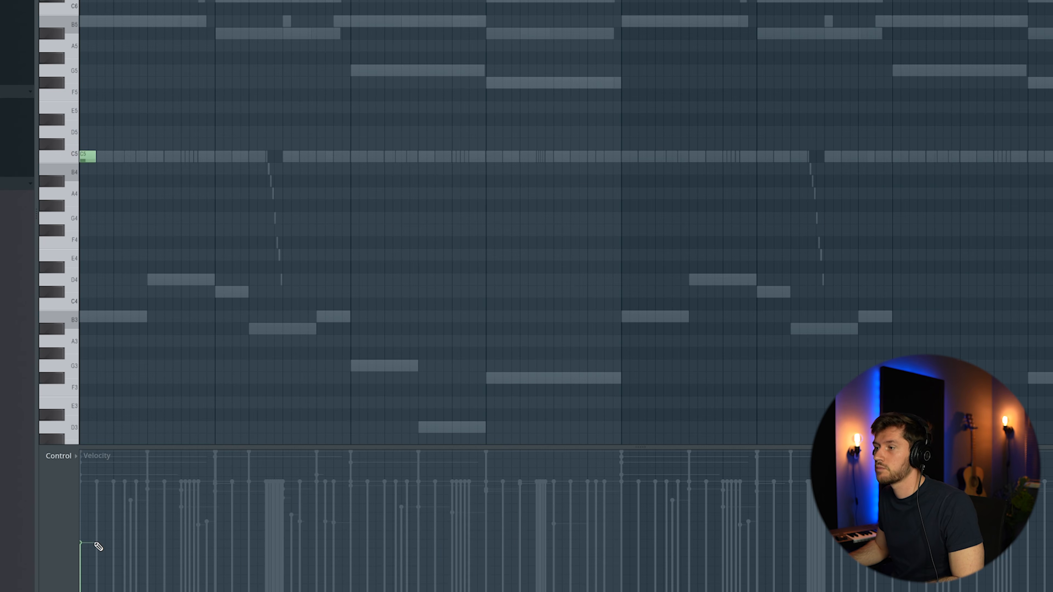
Step: Play the pattern with the new cymbal hit and bring up the channel rack
key(space)
key(F6)
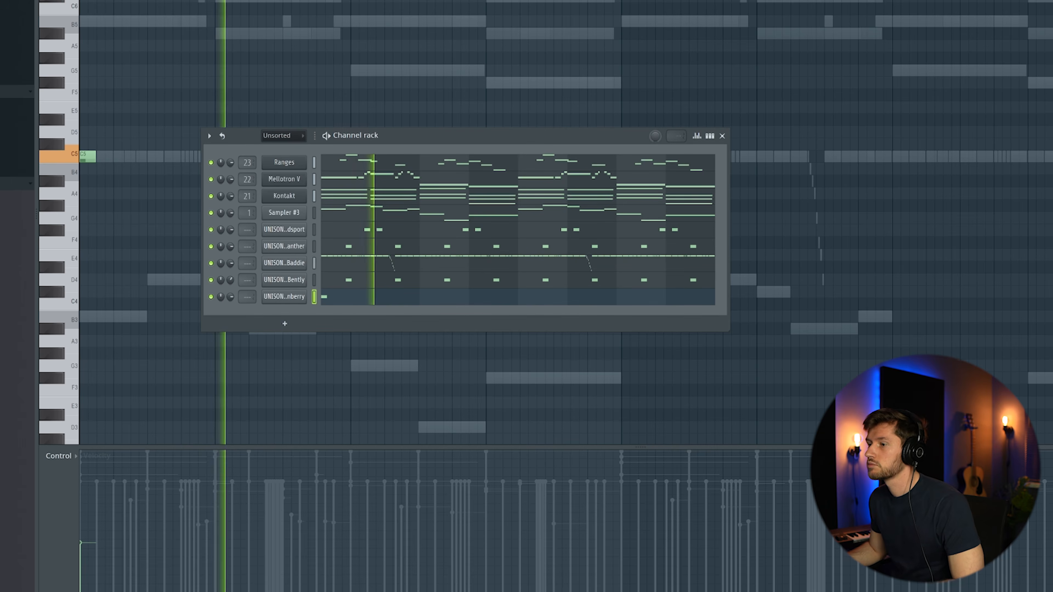
key(space)
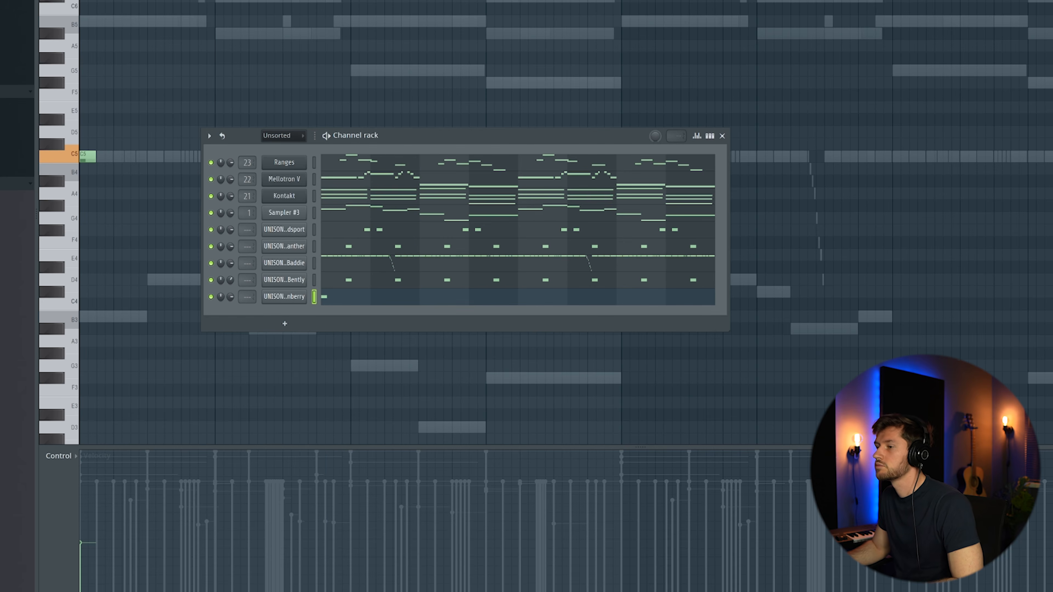
Step: Add the 808_Heineken sample from the Trap Producer Kit's normalized 808s to the channel rack
click(12, 183)
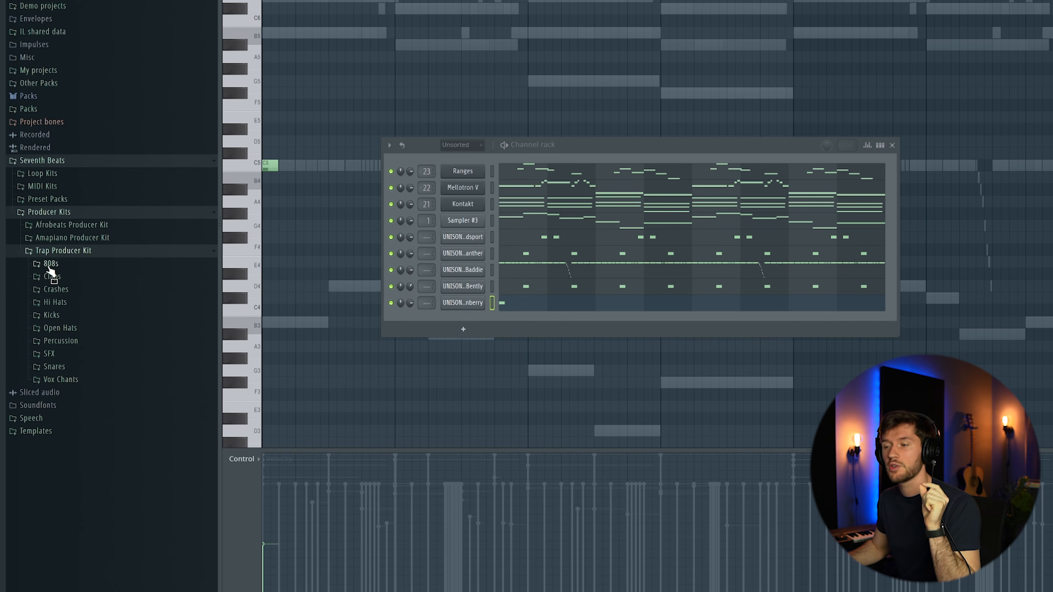
click(48, 267)
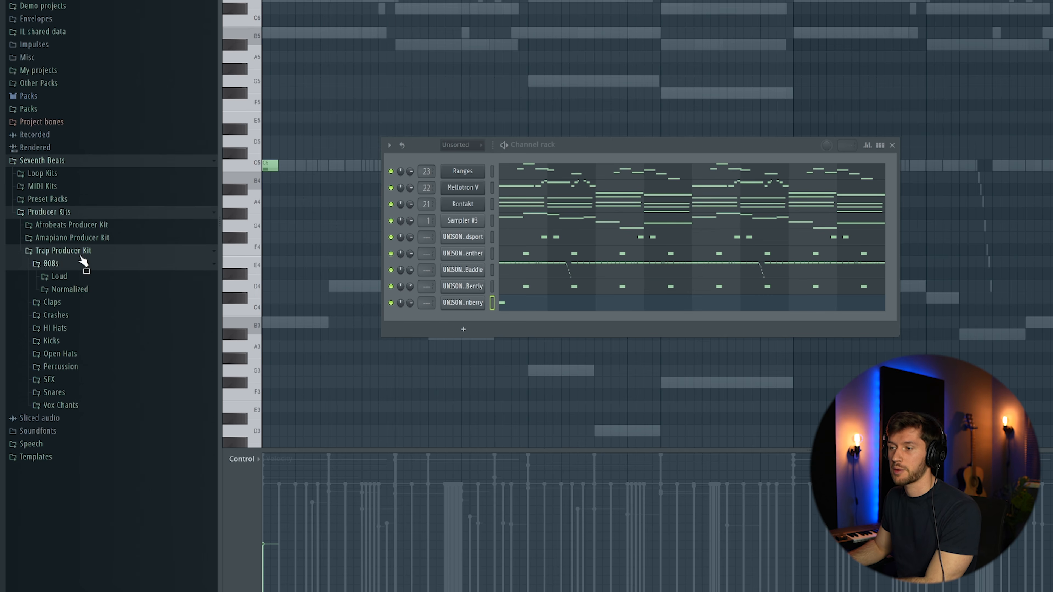
click(79, 288)
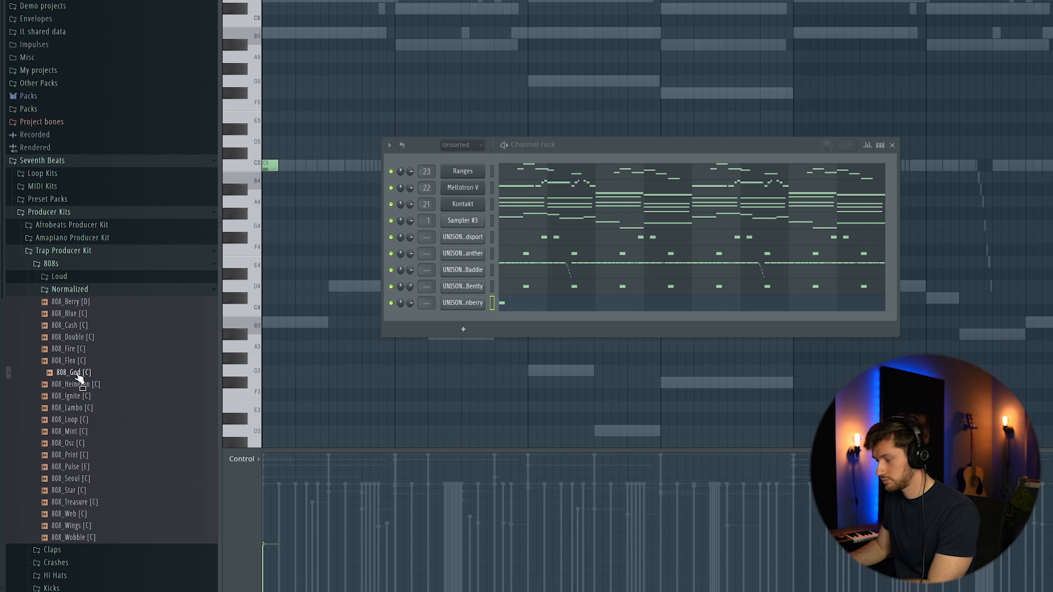
drag(166, 385, 463, 313)
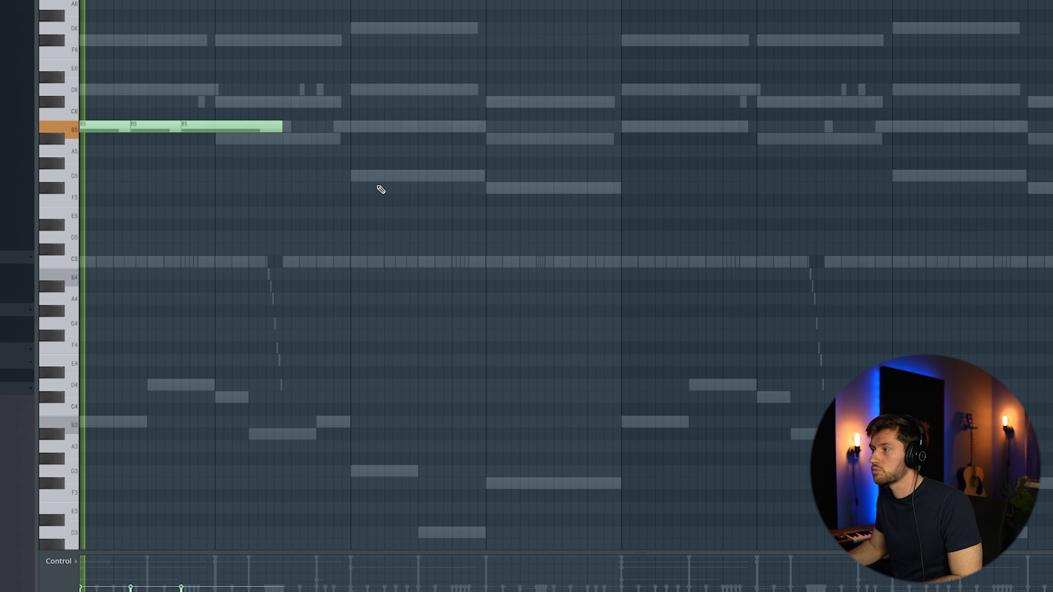
Step: Continue the 808 line after the B5 notes with two F#5 notes filling the second half of bar 2
key(space)
click(288, 188)
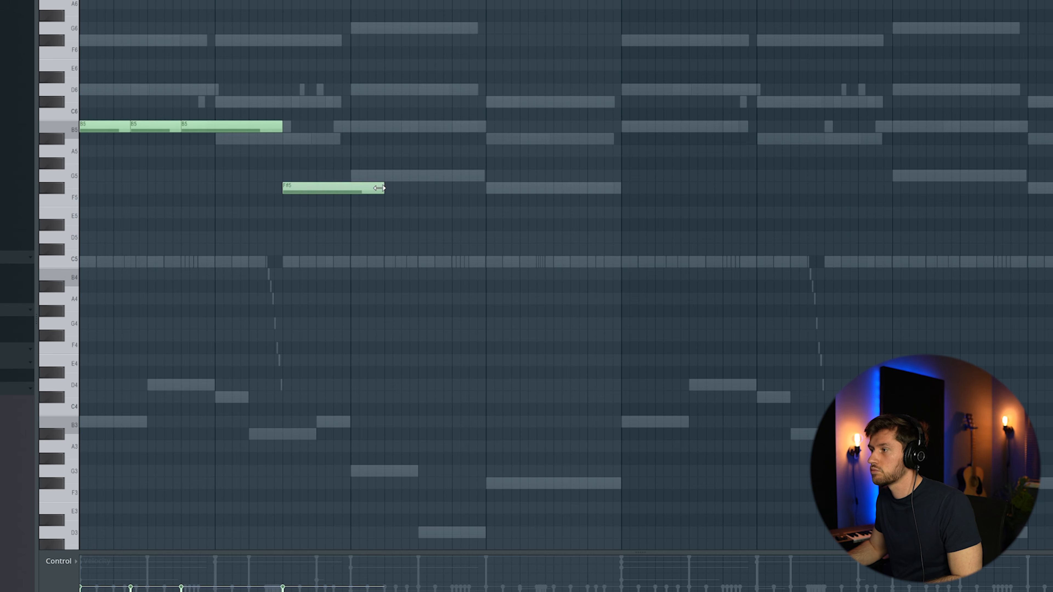
key(space)
mouse_move(341, 188)
mouse_down()
mouse_move(364, 190)
mouse_move(350, 191)
mouse_up()
click(336, 189)
Step: Duplicate the three B5 808 notes to G5 starting at bar 3 and play the pattern
drag(118, 98, 367, 175)
key(ctrl+b)
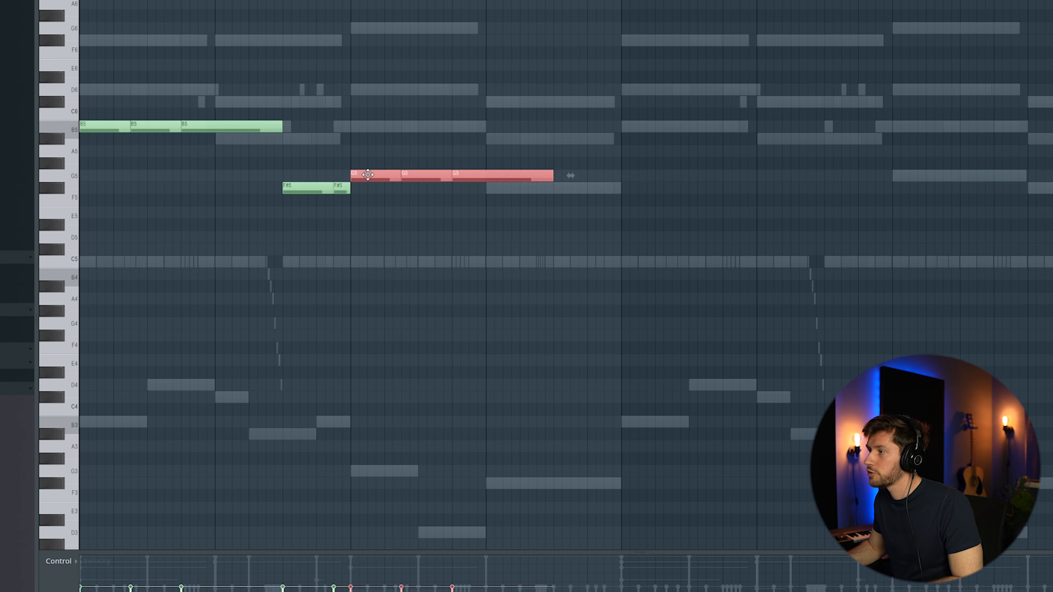
click(474, 106)
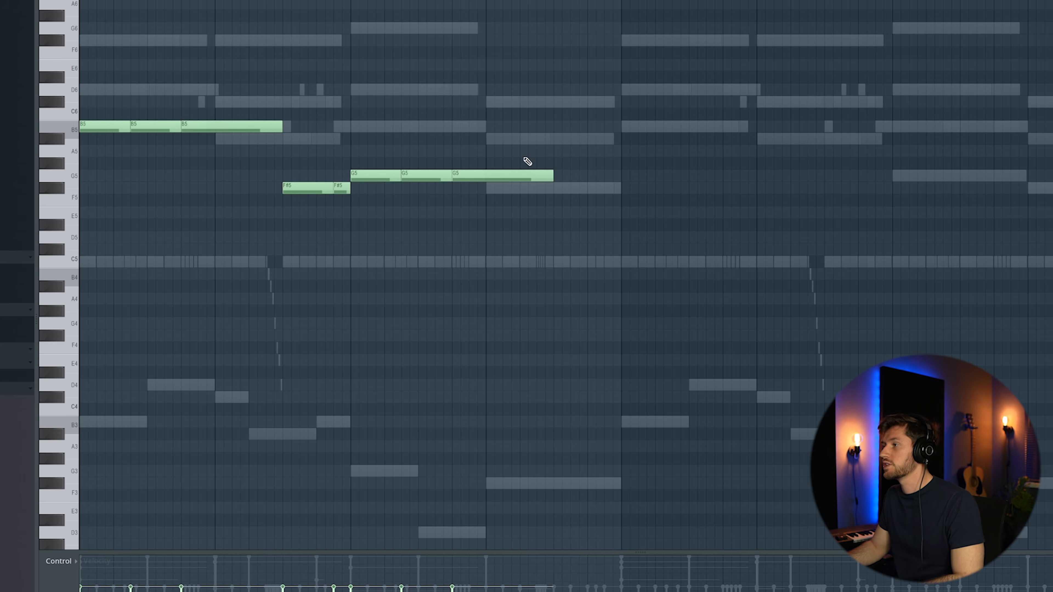
key(space)
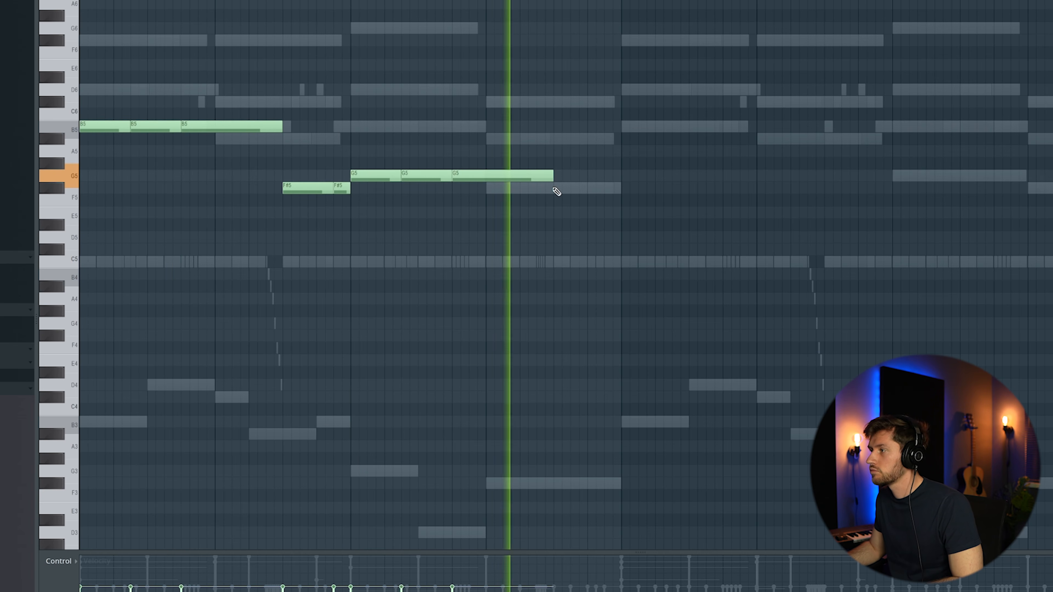
key(space)
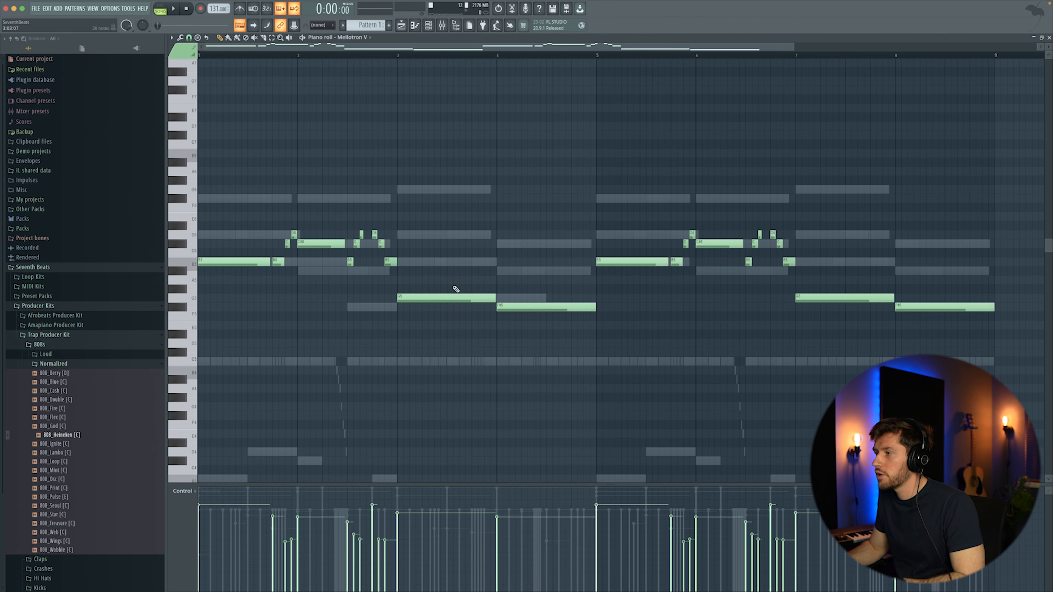
Step: Copy the last three Mellotron V notes of bar 2 into the 808_Heineken line at the end of bar 4 and play it
drag(366, 227, 406, 267)
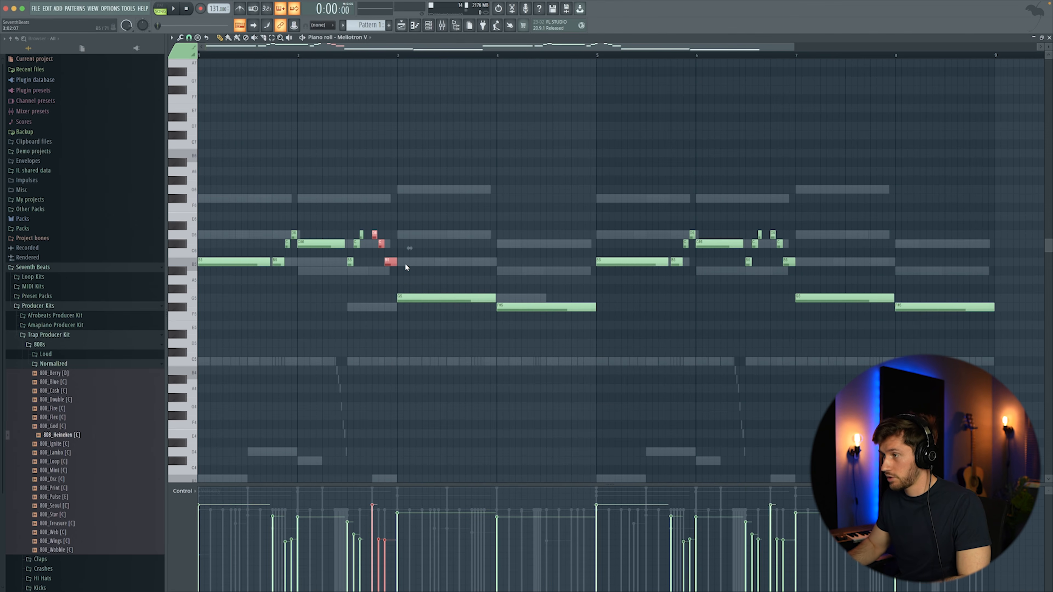
click(429, 25)
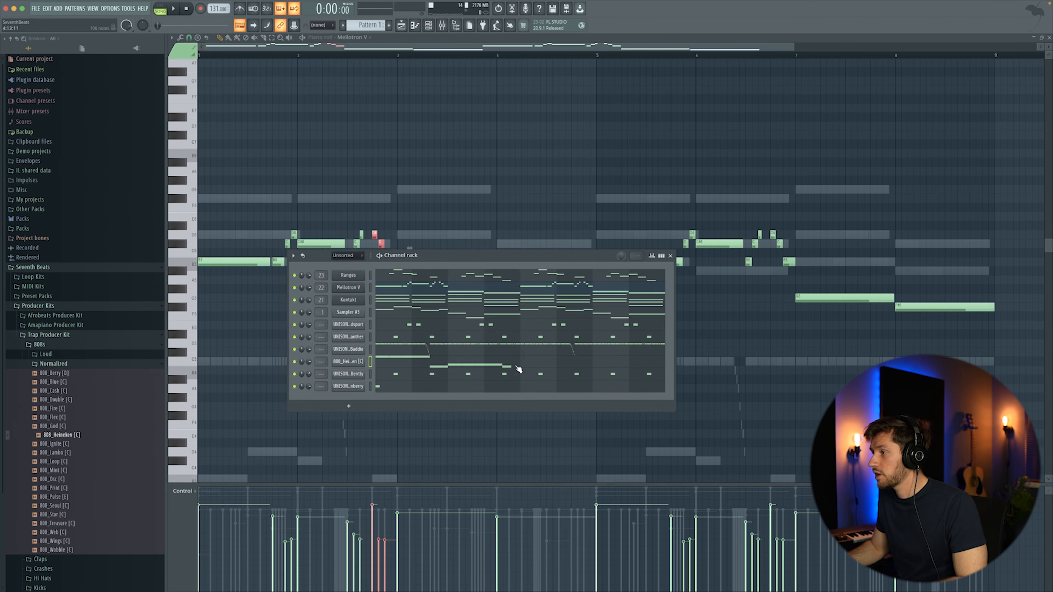
click(517, 367)
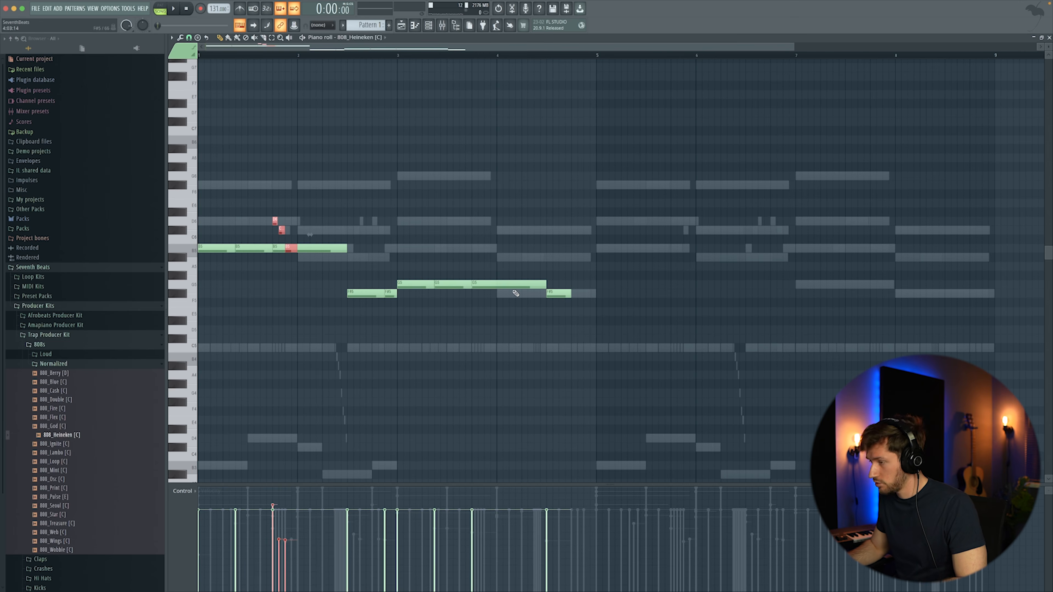
drag(280, 231, 580, 231)
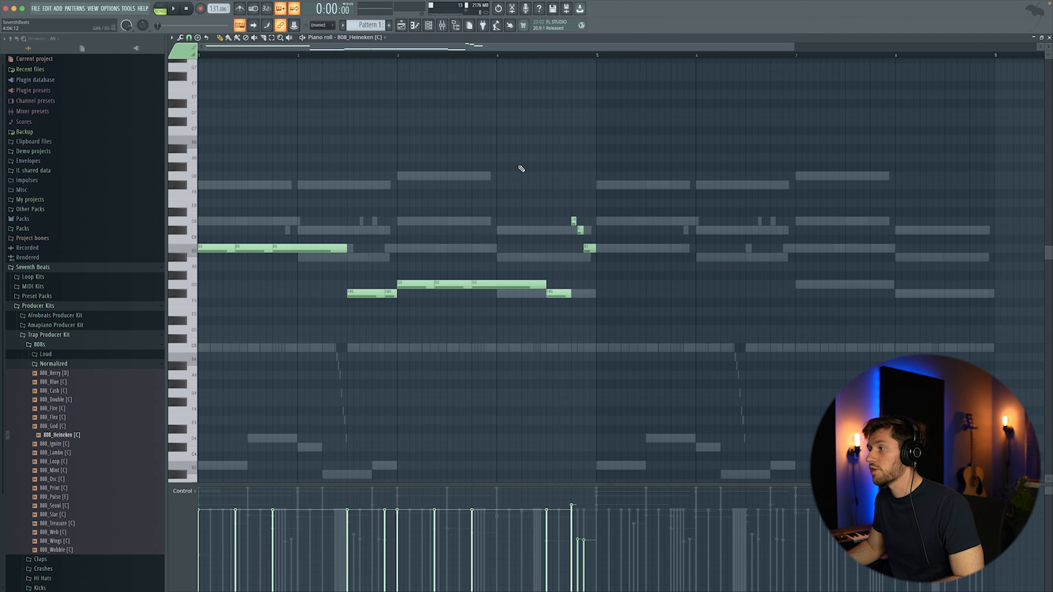
key(space)
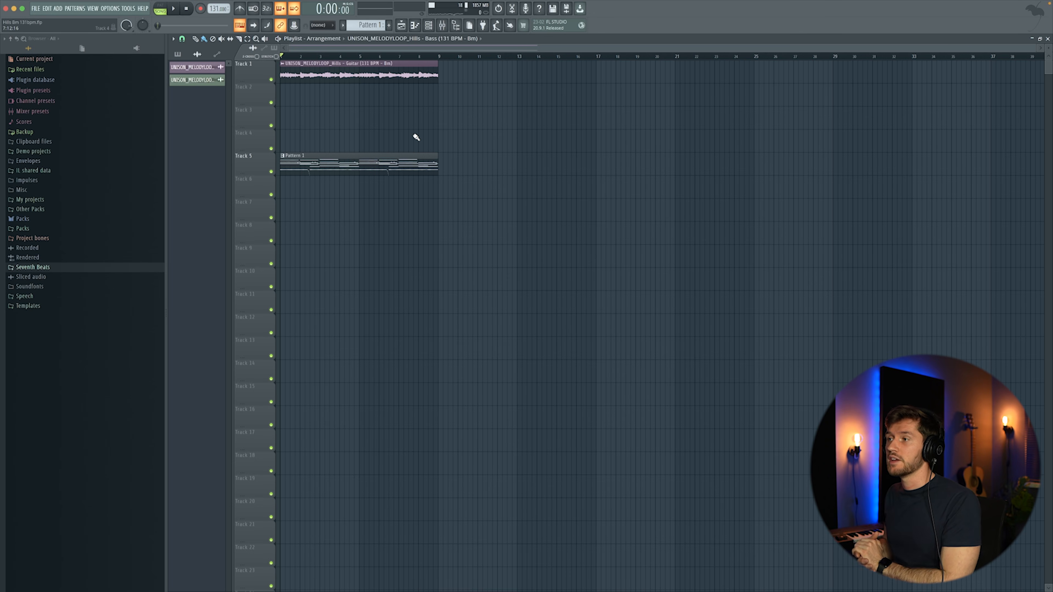
Step: Examine the Flute mixer track's RC-20 Retro Color and ValhallaVintageVerb effects and listen to the flute alone
click(425, 29)
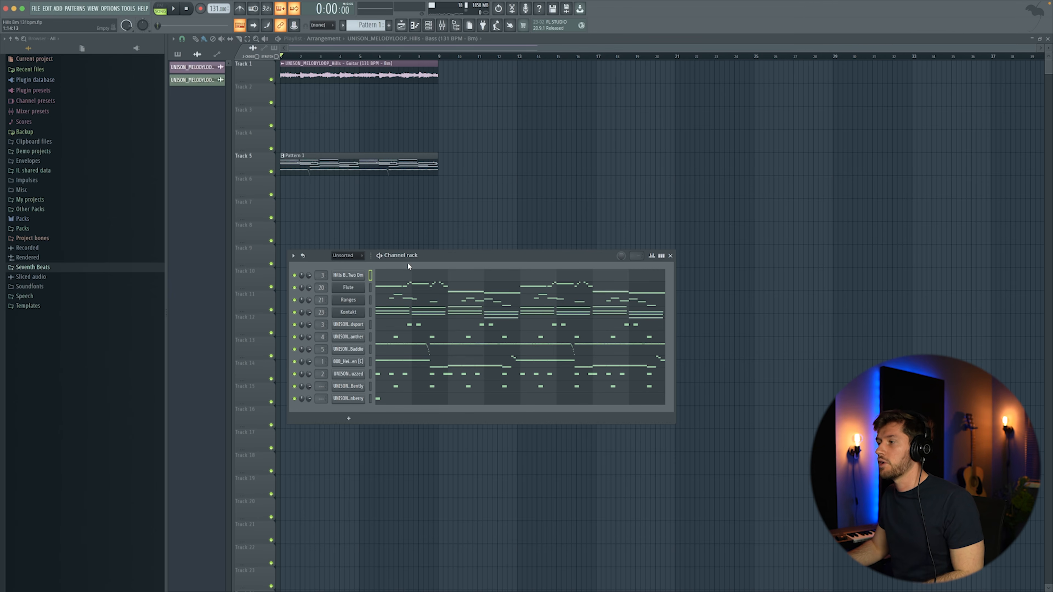
click(447, 27)
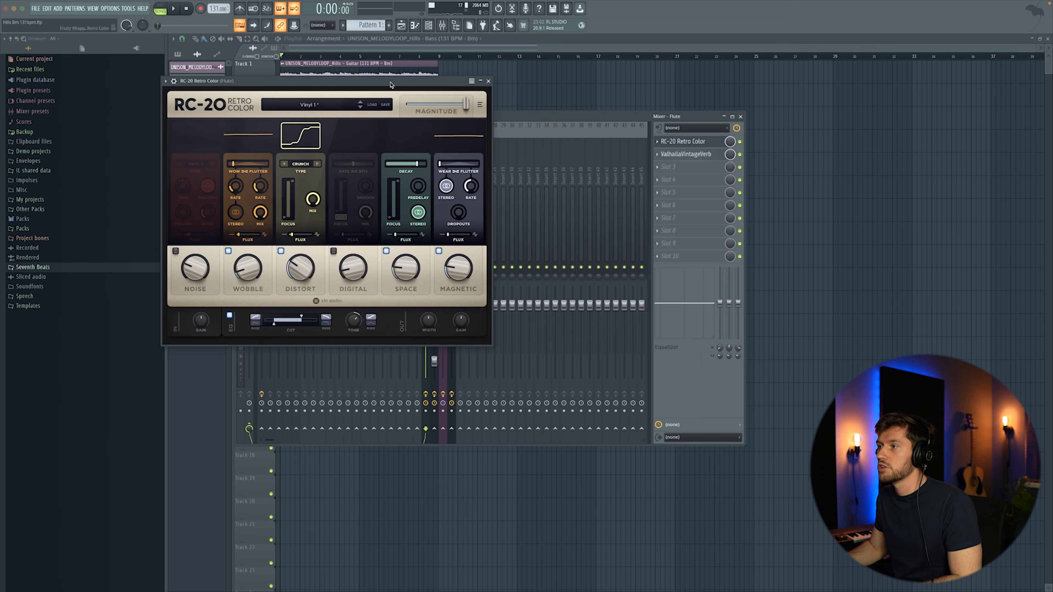
click(685, 155)
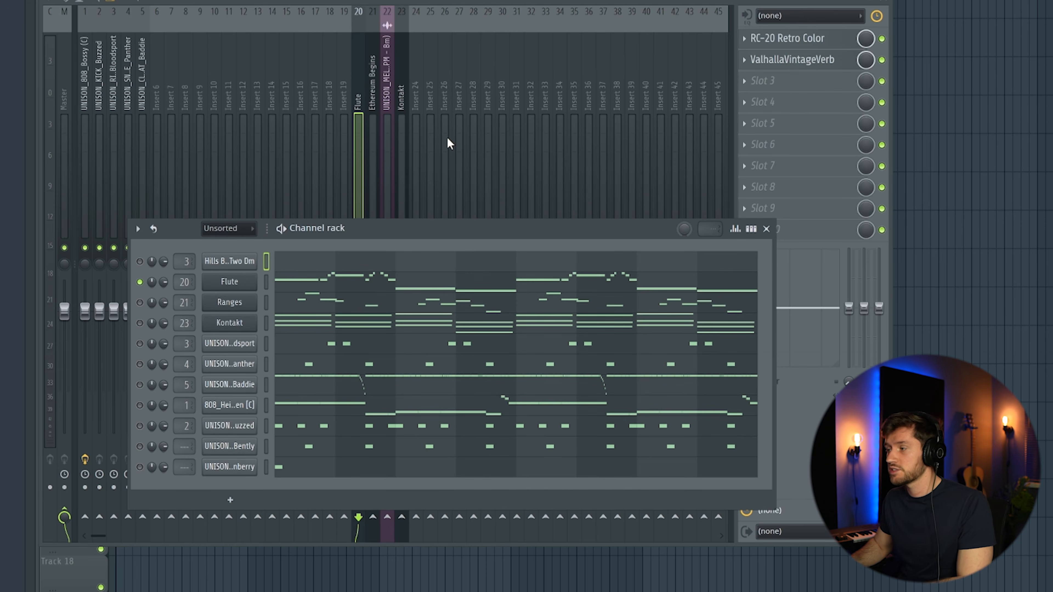
key(space)
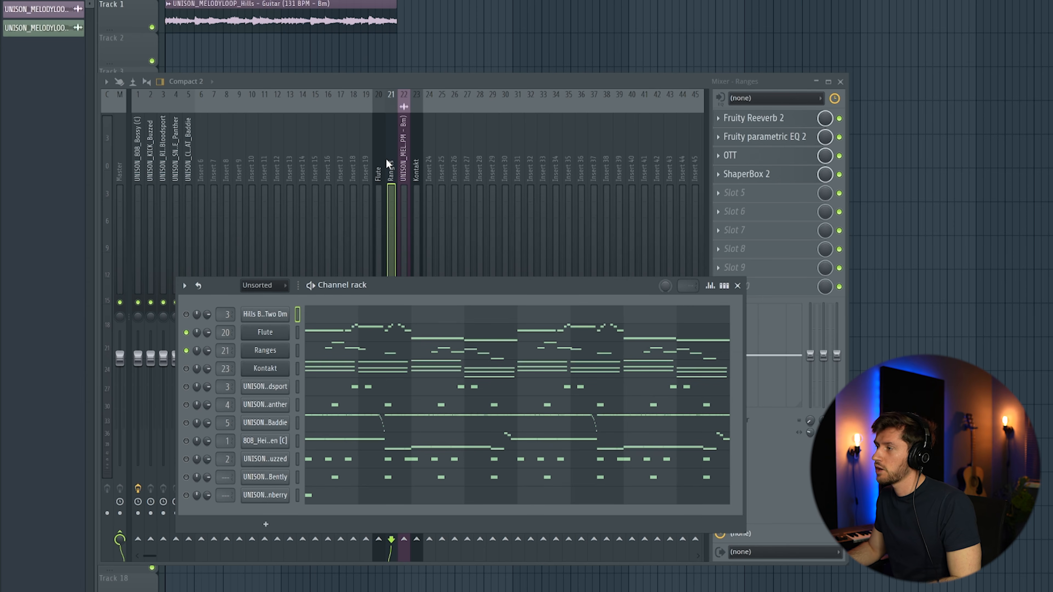
Step: Examine the Fruity Reeverb 2, Fruity parametric EQ 2, OTT and ShaperBox 2 settings on the Ranges mixer track
click(772, 120)
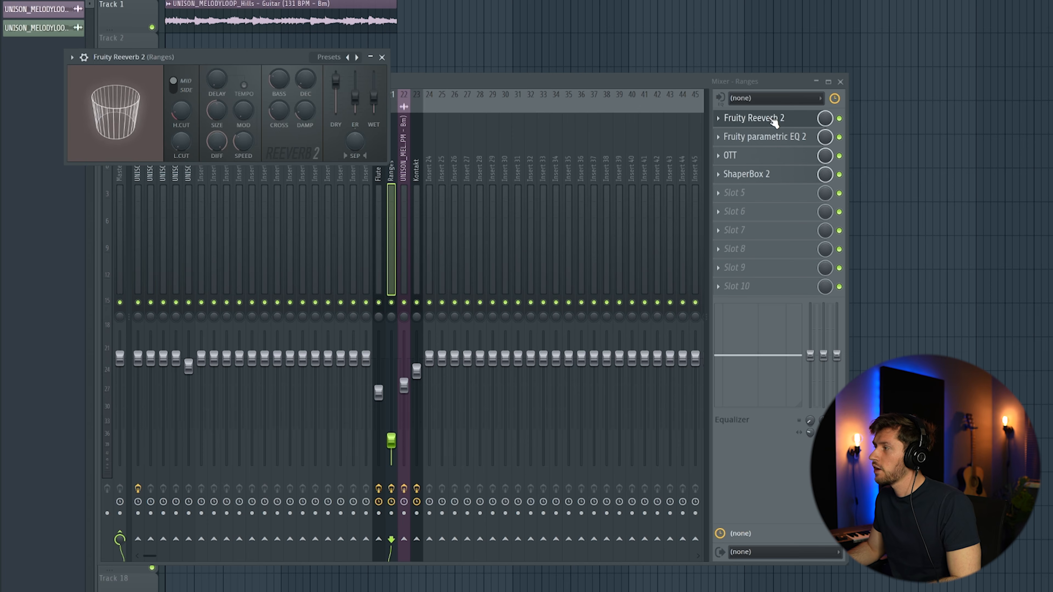
click(793, 138)
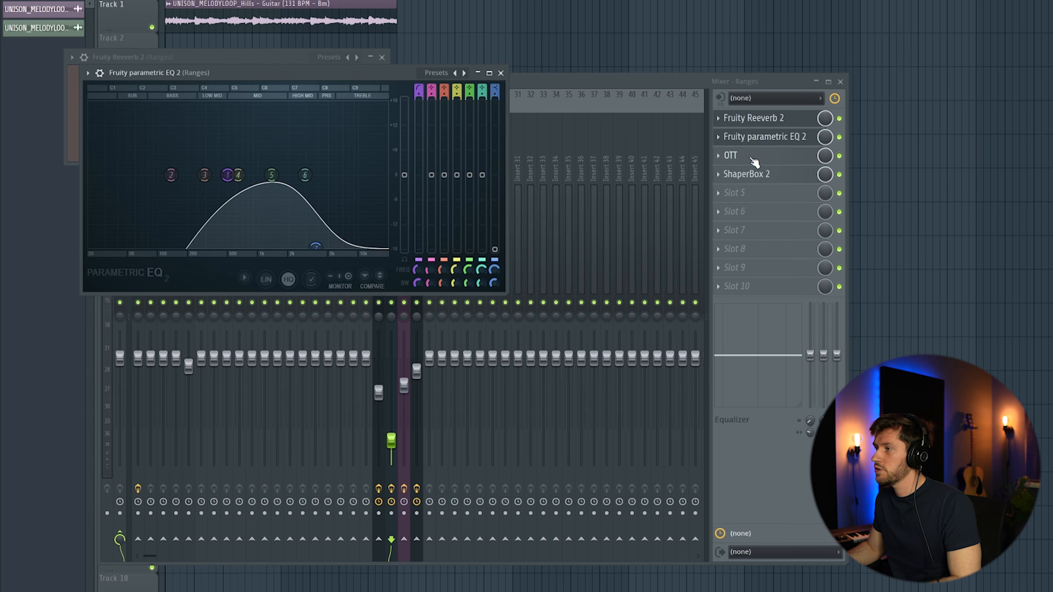
click(752, 160)
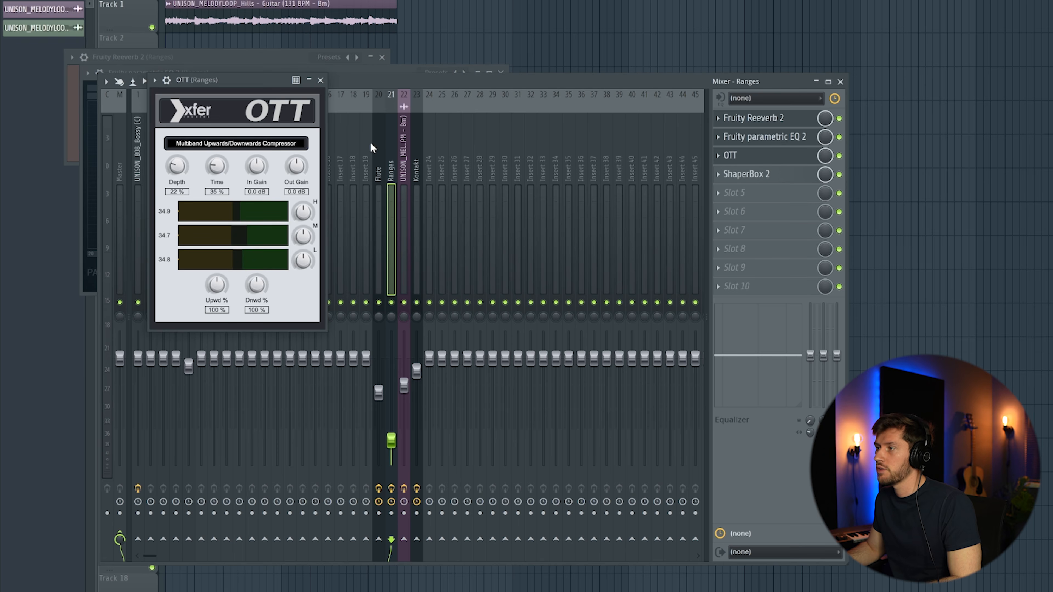
click(765, 177)
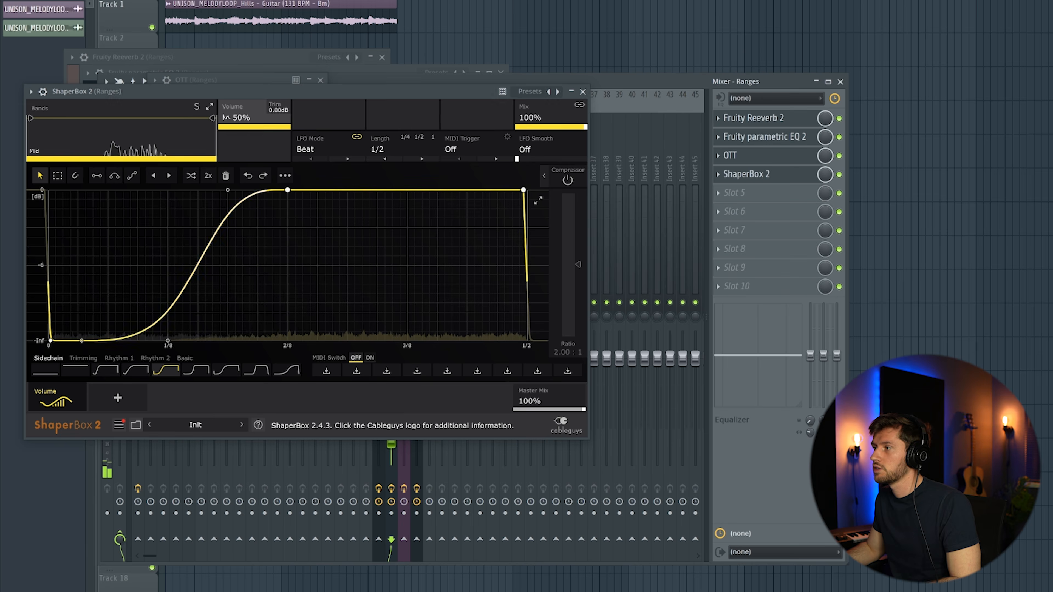
Step: Examine the guitar loop's ValhallaVintageVerb and the Kontakt track's parametric EQ 2, ShaperBox 2, RC-20 Retro Color and Fruity Flangus
key(F6)
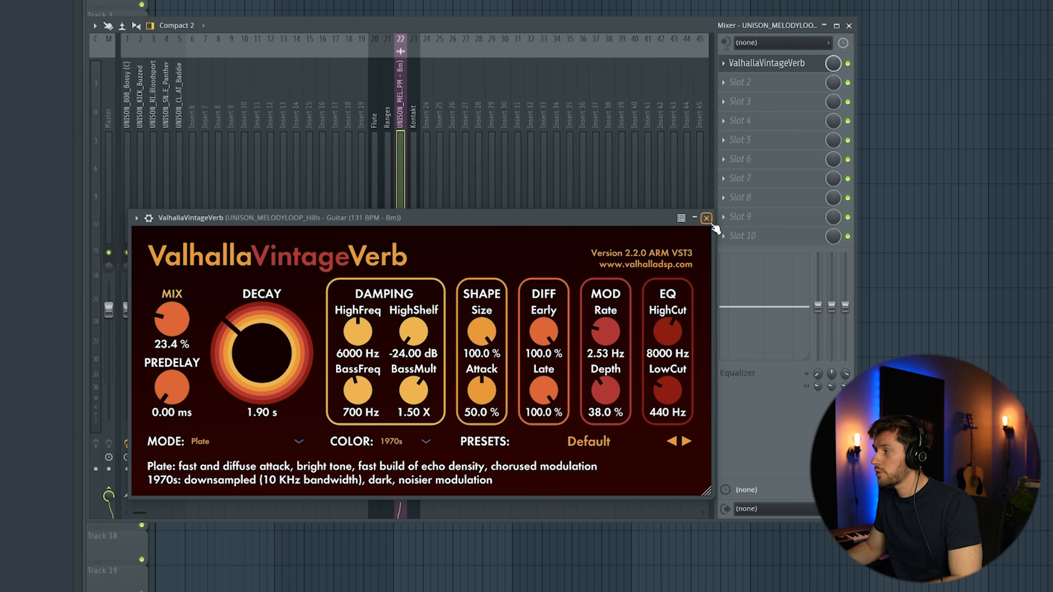
click(705, 218)
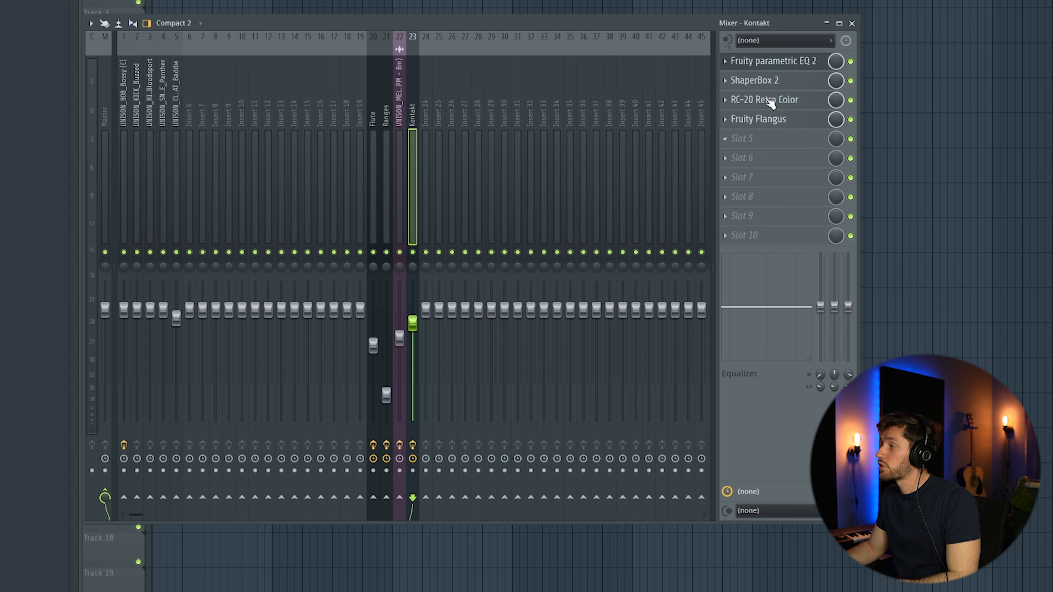
click(765, 69)
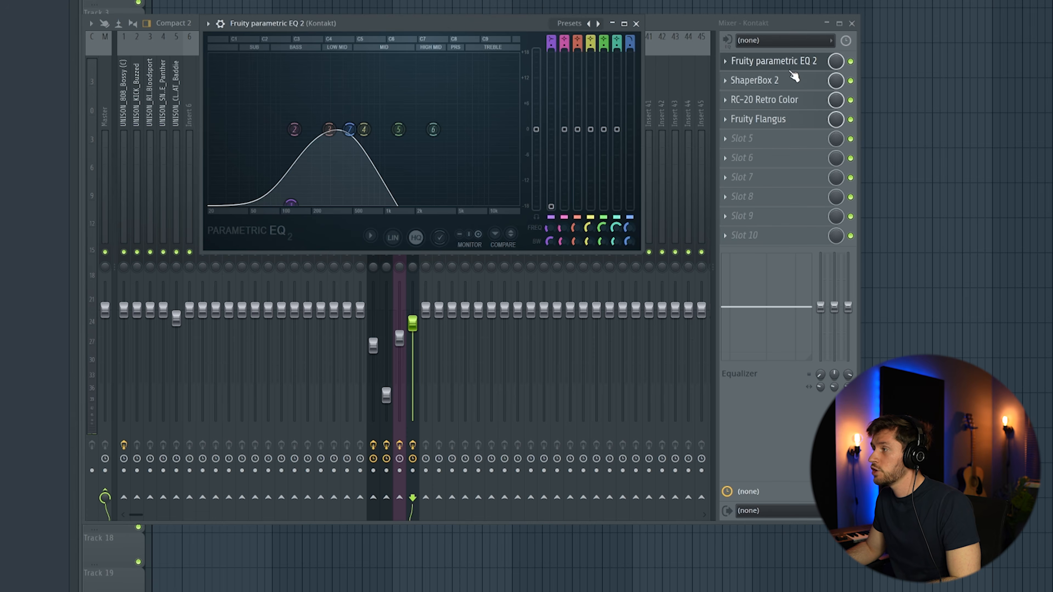
click(791, 75)
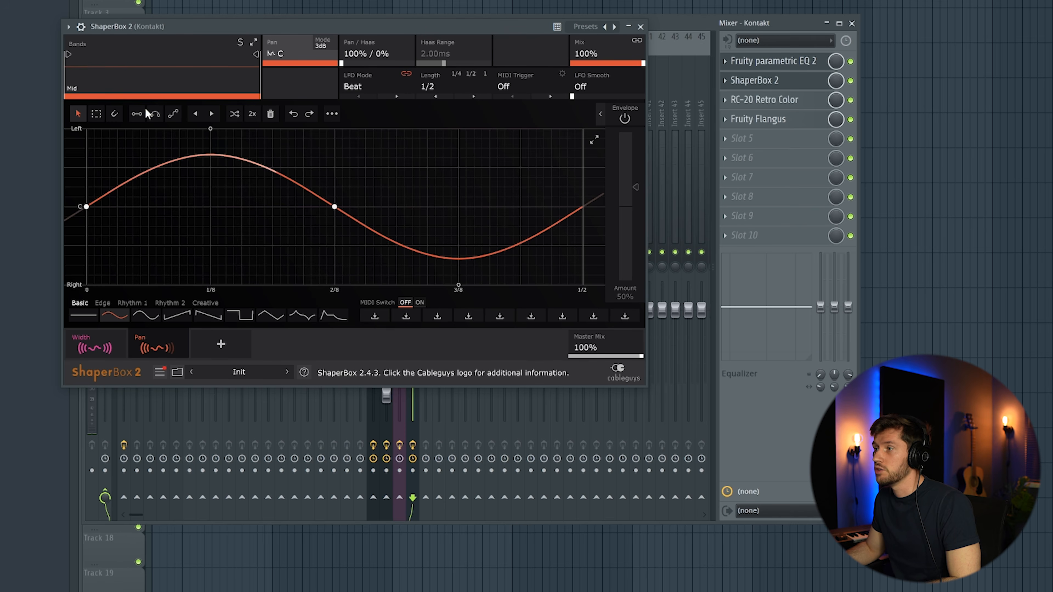
click(768, 102)
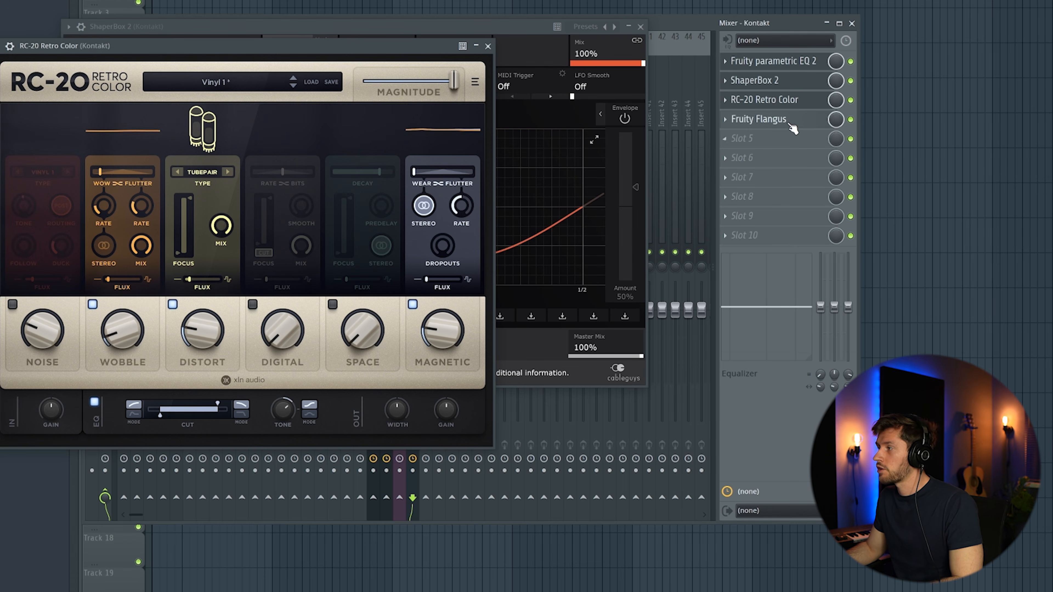
click(787, 121)
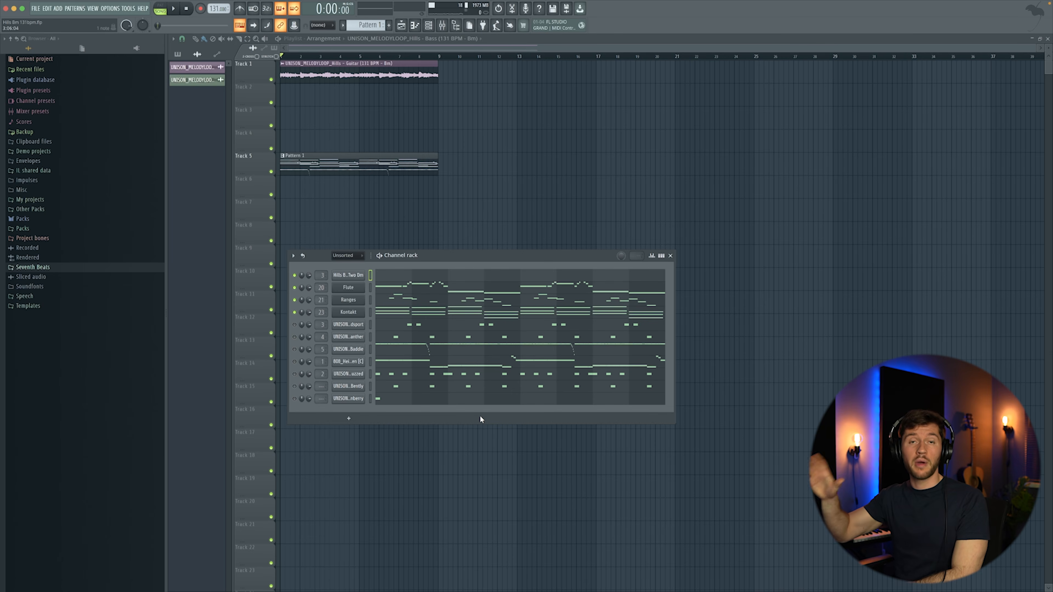
Step: Play back the melody channels together, and the full beat with drums and 808
key(space)
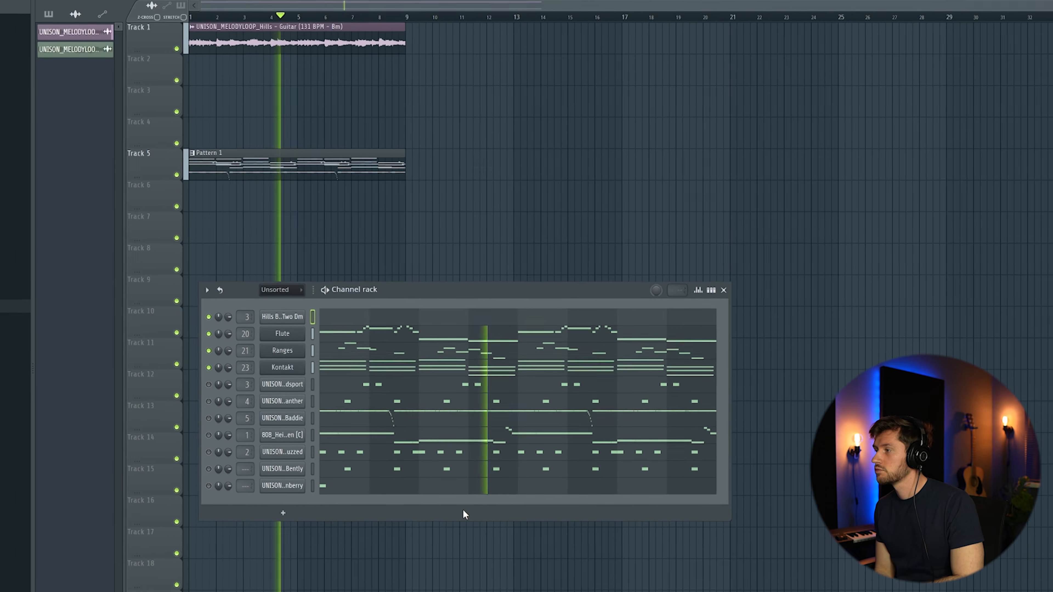
key(space)
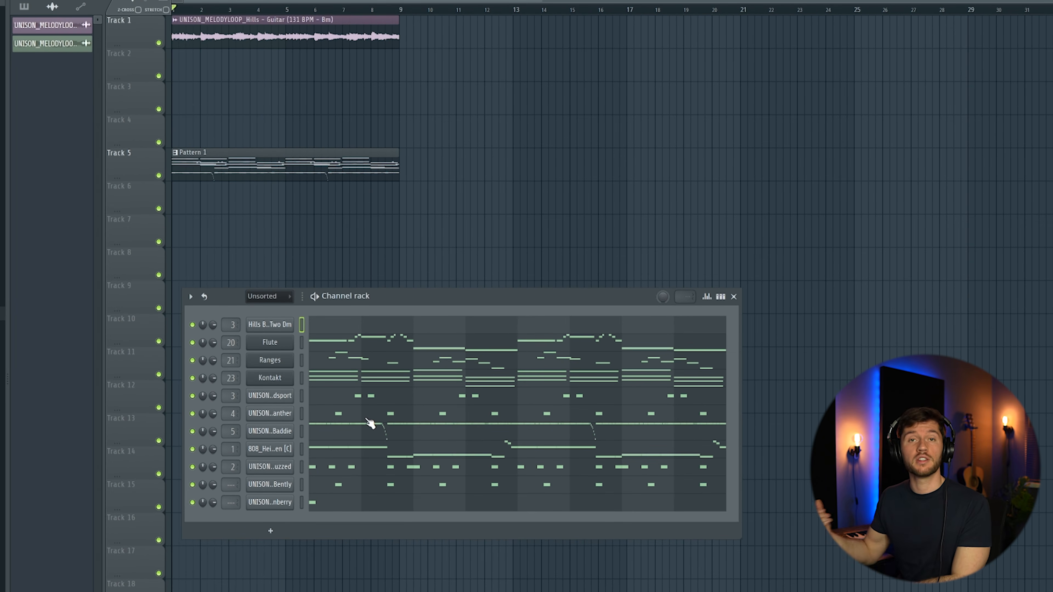
key(space)
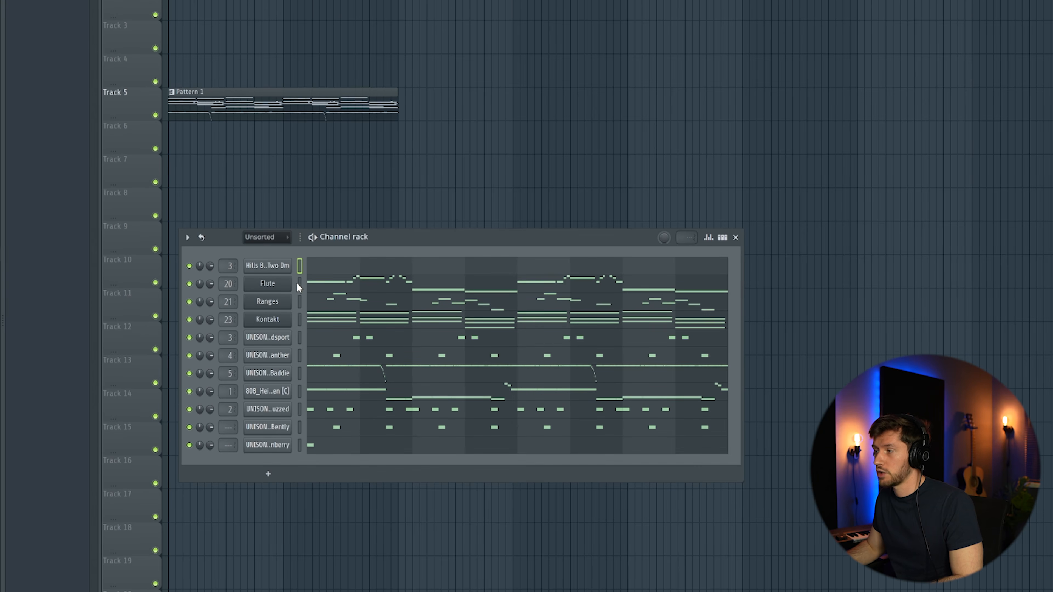
Step: Copy the notes of all channels from the Flute down to the Cranberry cymbal into a new Pattern 2
drag(300, 282, 303, 443)
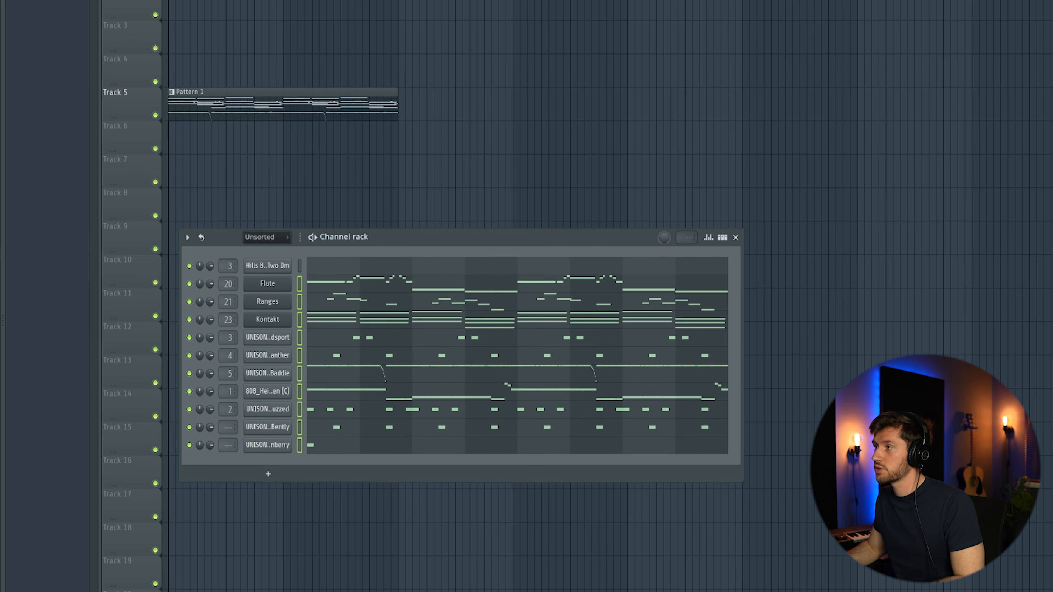
scroll(330, 20, down, 1)
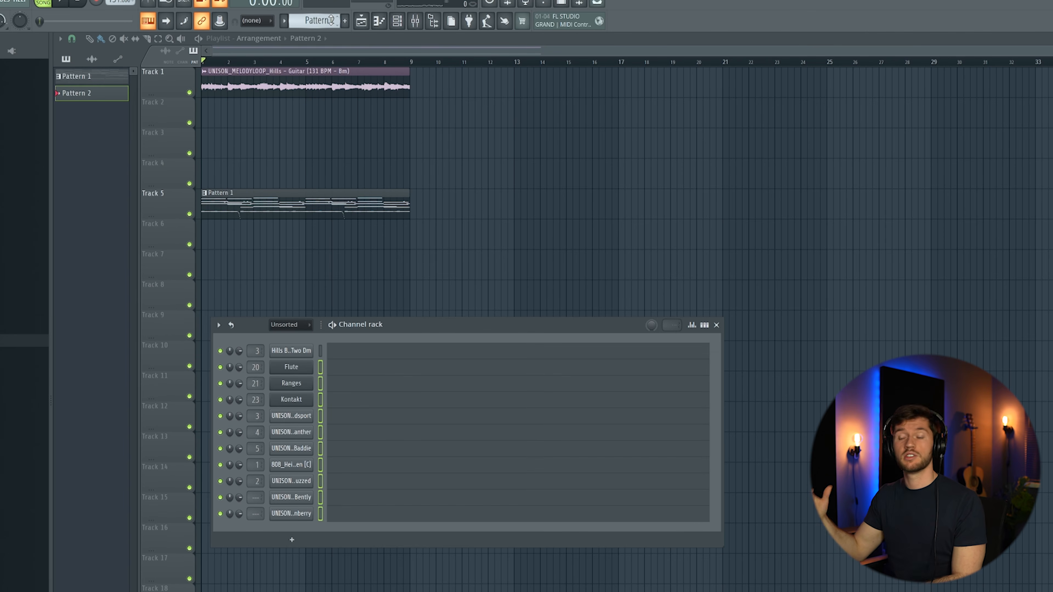
key(ctrl+v)
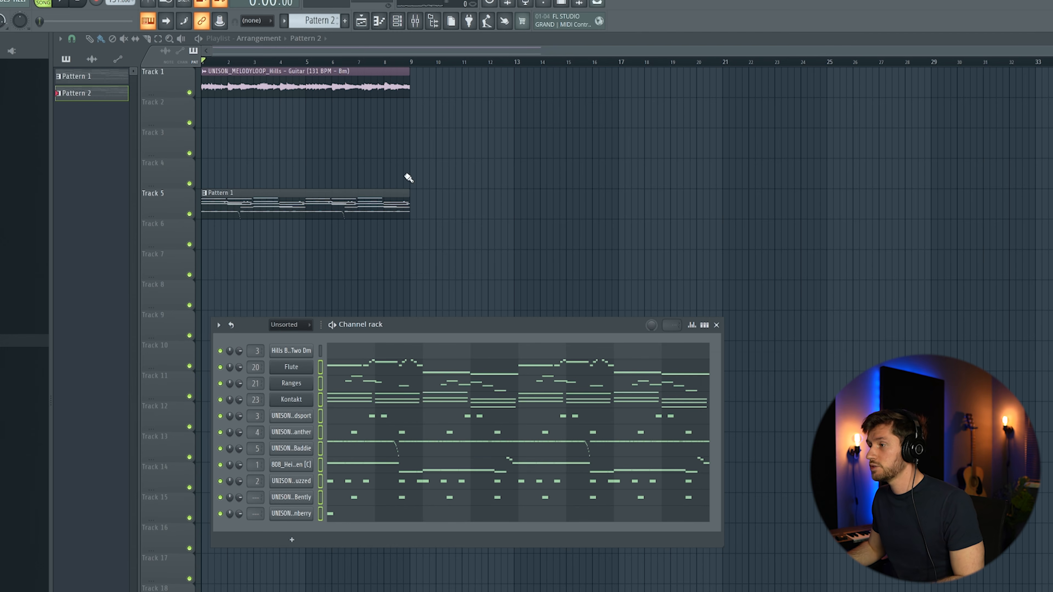
Step: Split Pattern 2 by channel into separate patterns and remove the Pattern 1 clip from the playlist
click(318, 20)
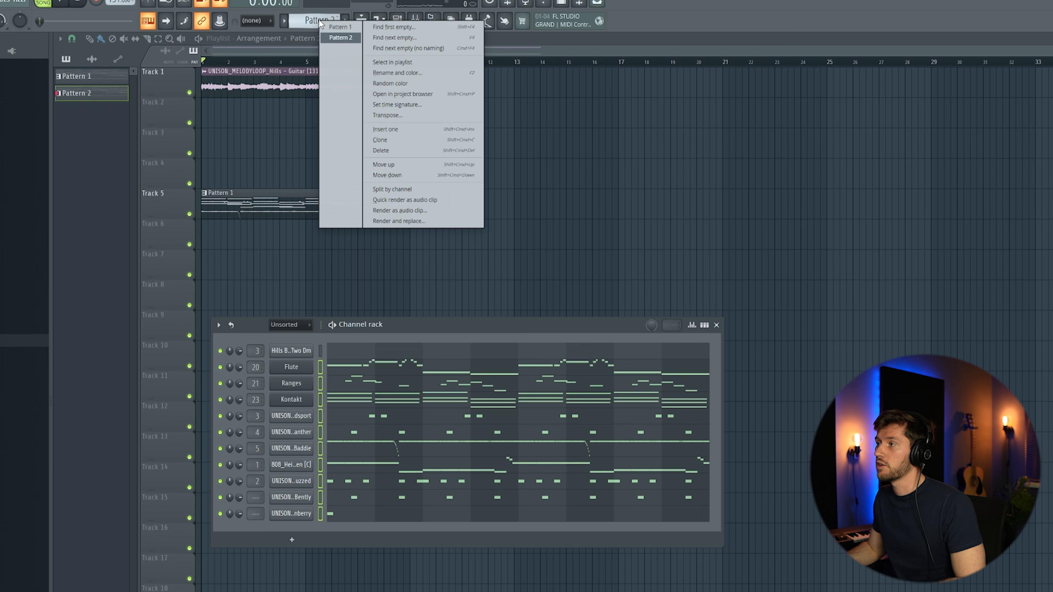
click(401, 190)
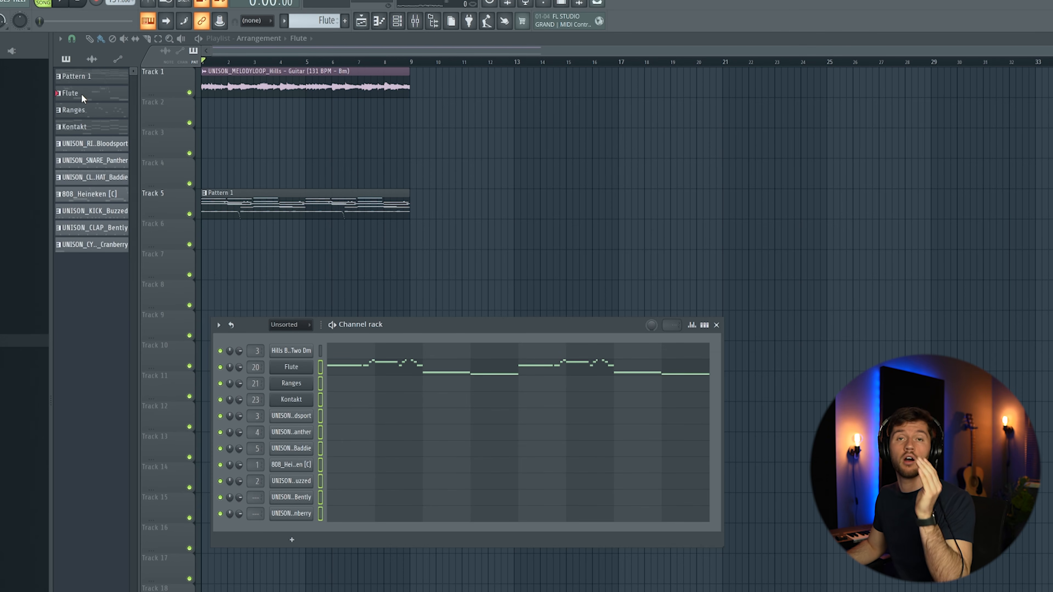
right_click(264, 210)
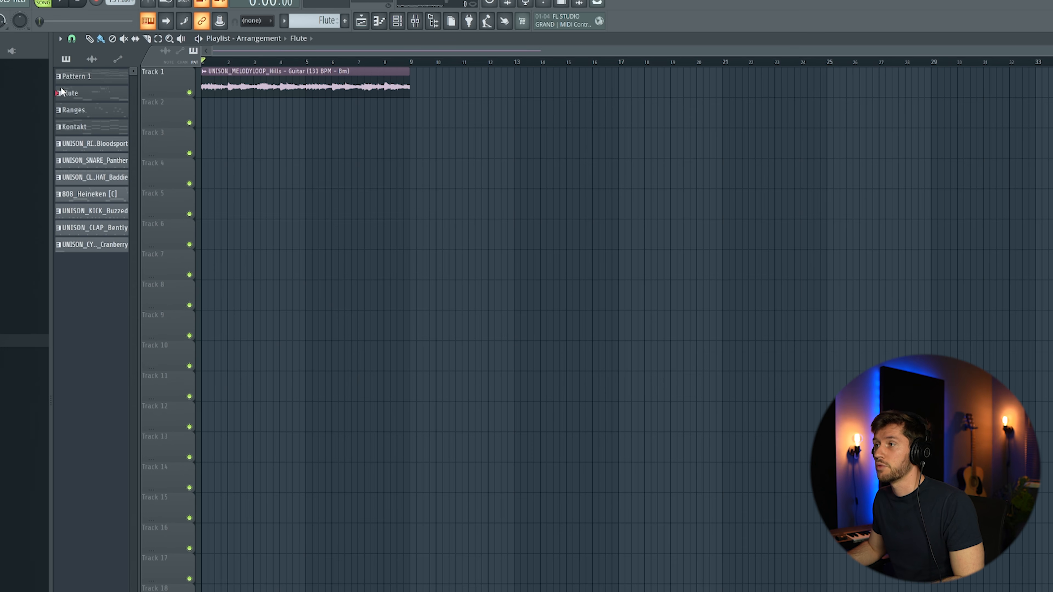
Step: Place the Flute, Ranges and Kontakt patterns on Tracks 3 to 5 and the drum and 808 patterns on Tracks 7 to 13, starting at bar 1
click(230, 144)
drag(275, 142, 253, 142)
click(104, 111)
click(203, 191)
drag(203, 192, 203, 161)
click(79, 126)
click(250, 207)
drag(249, 207, 203, 207)
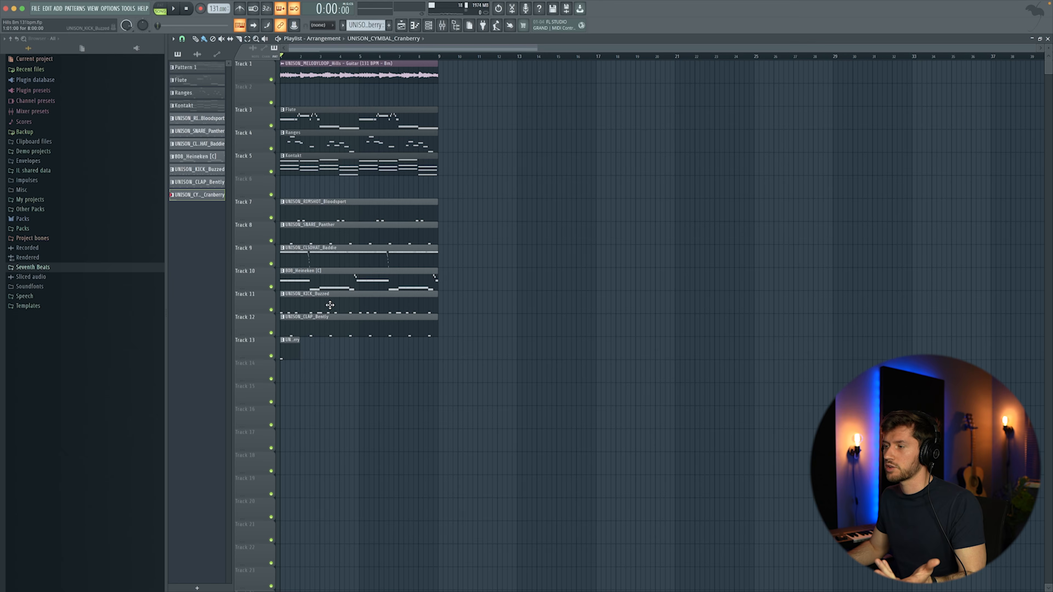
Step: Examine the Buzzed kick's notes and sampler settings, and return to the playlist
double_click(330, 305)
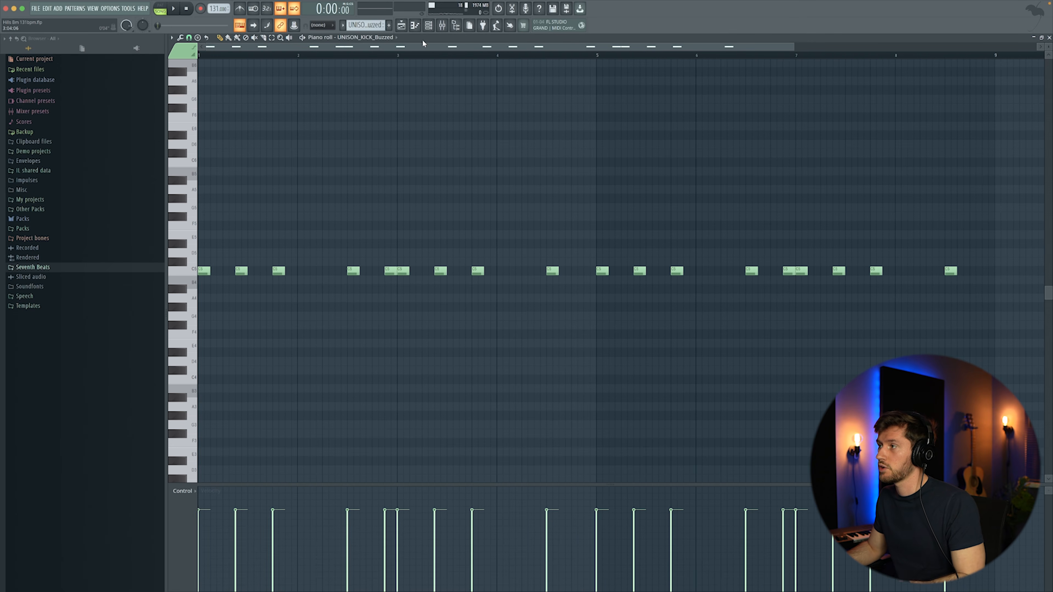
click(428, 25)
click(360, 373)
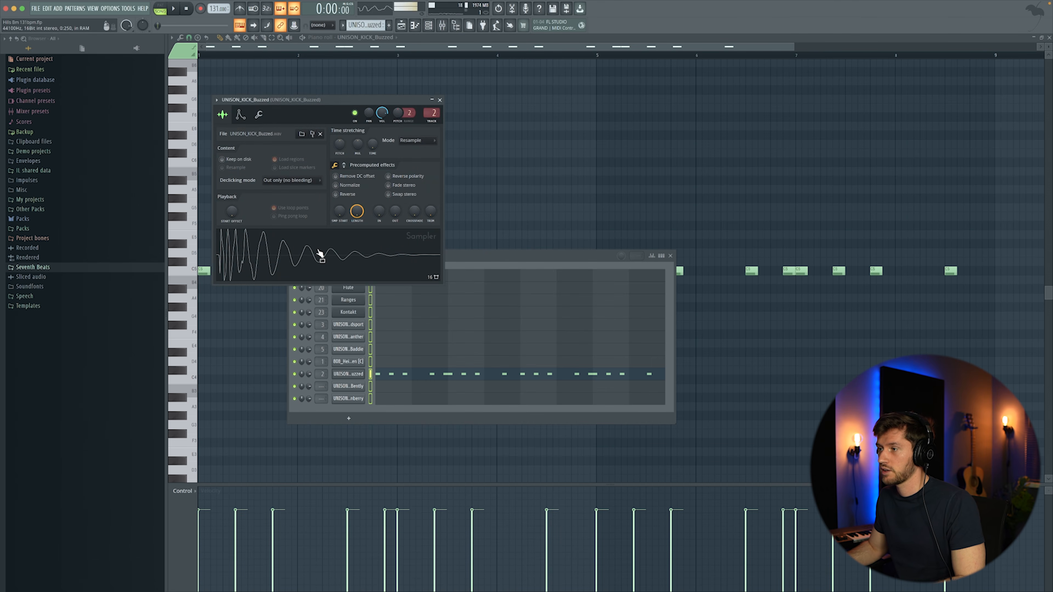
click(440, 100)
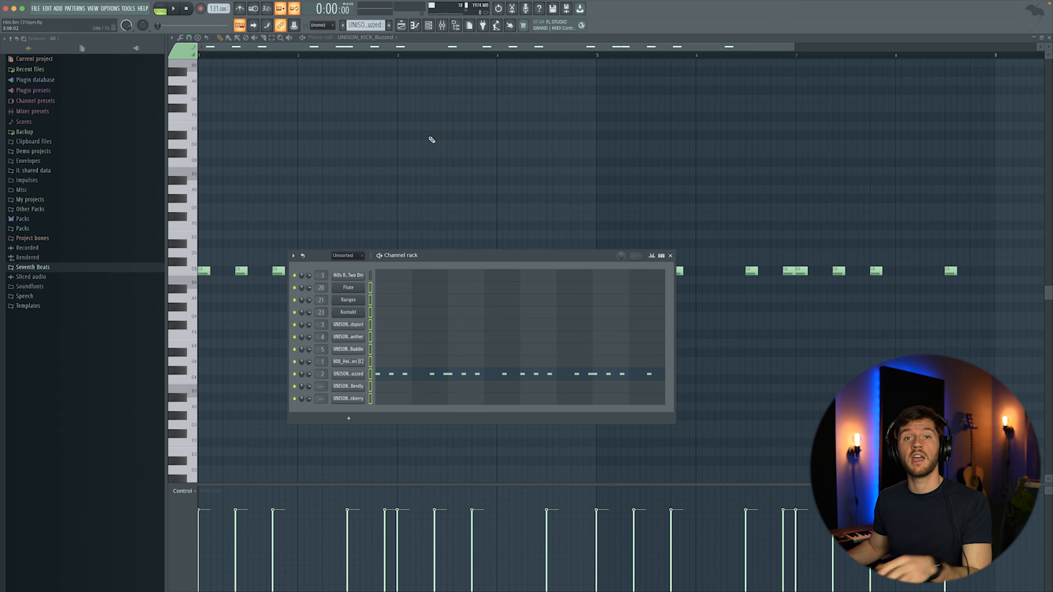
key(F5)
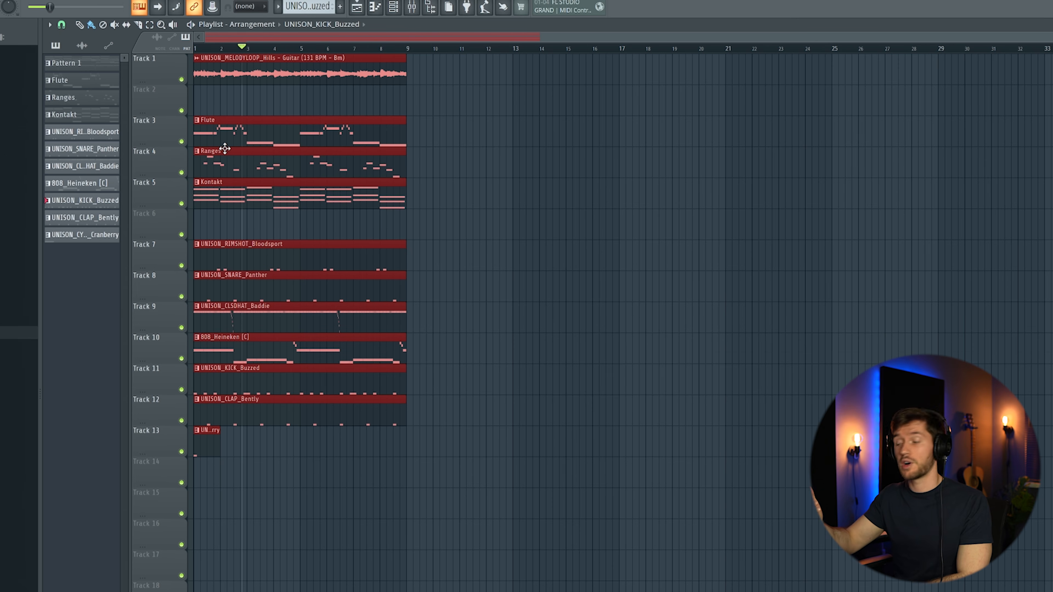
Step: Duplicate all playlist clips three times so the arrangement runs from bar 1 to bar 33
key(ctrl+b)
key(ctrl+b)
key(ctrl+b)
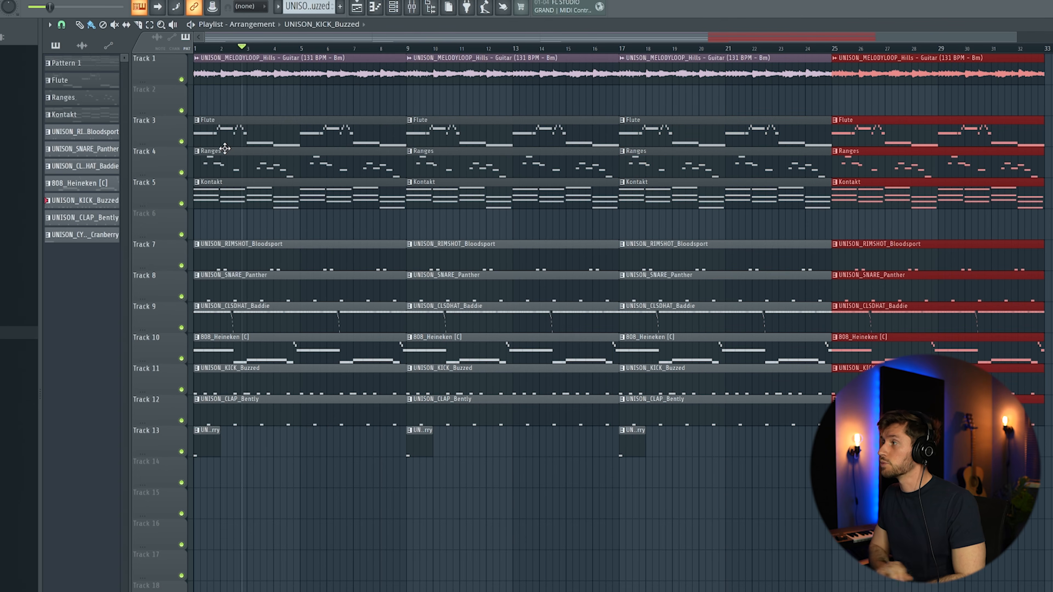
drag(1014, 37, 1051, 38)
Step: Reduce bars 1 to 8 to guitar and Kontakt, and delete the Flute, kick, cymbal and 808 clips from the section starting at bar 9
key(ctrl+d)
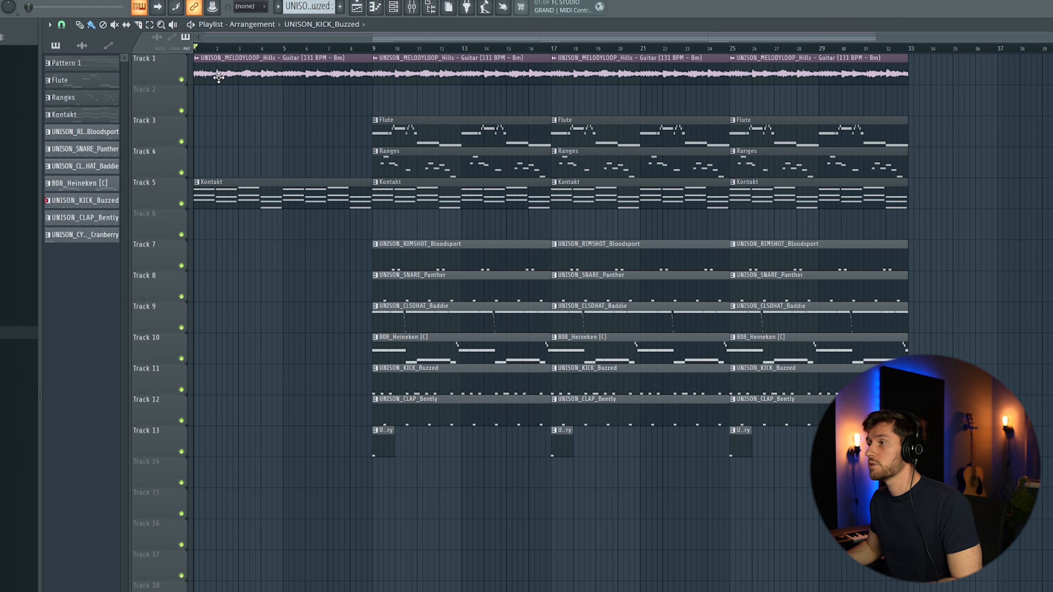
right_click(418, 137)
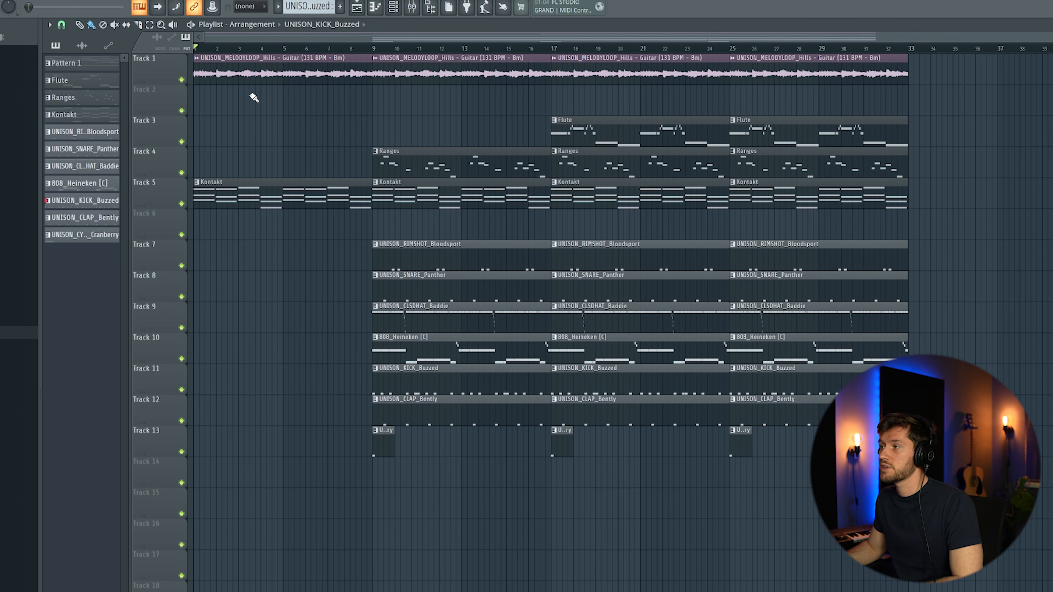
drag(773, 104, 571, 112)
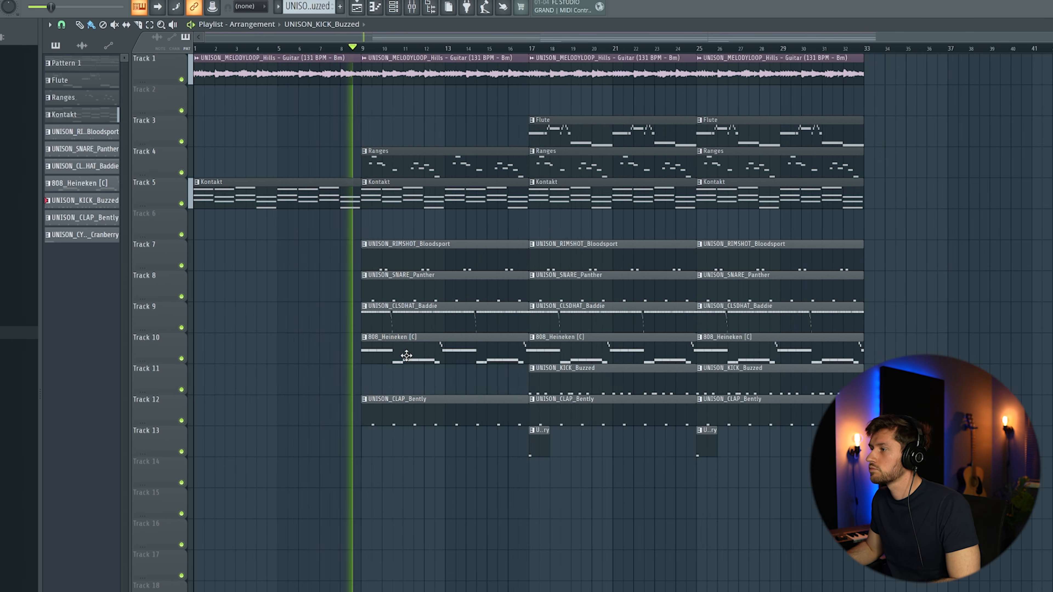
right_click(406, 355)
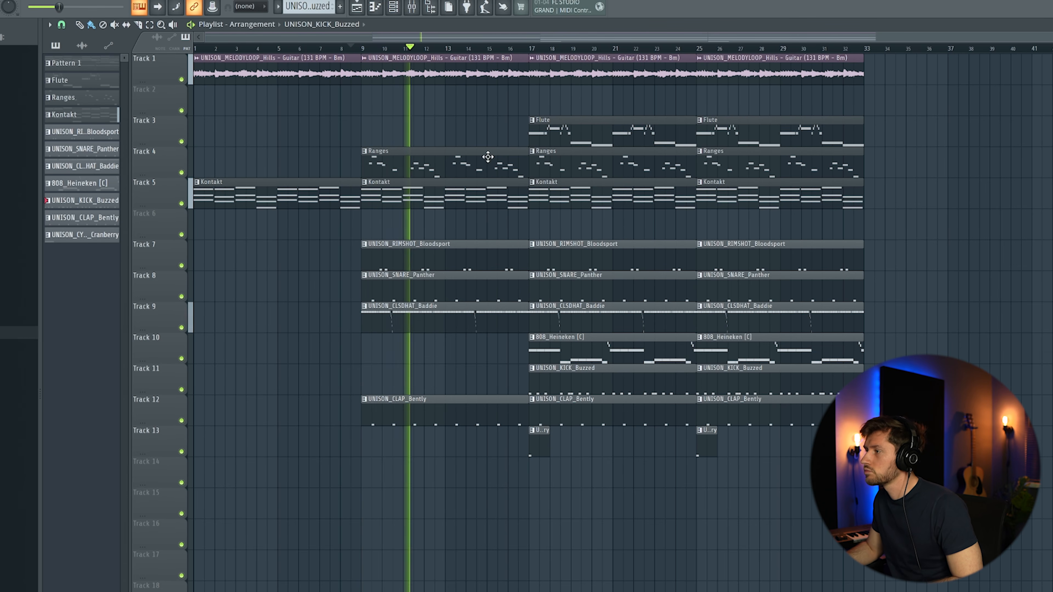
Step: Shorten the rimshot, snare, closed hat and clap clips starting at bar 9 so they end at bar 16
drag(498, 235, 498, 430)
drag(525, 254, 502, 260)
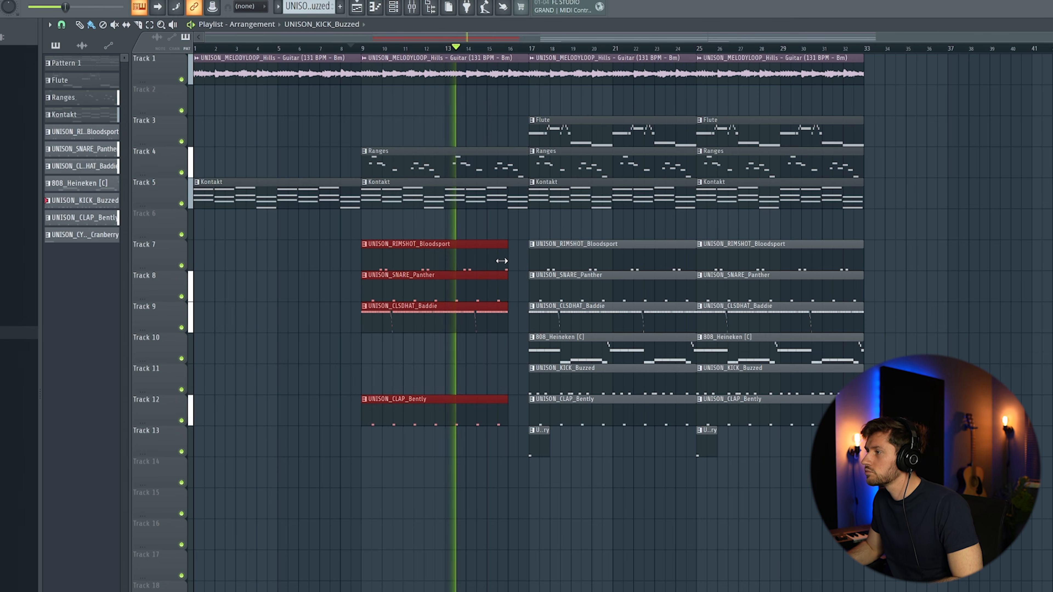
ctrl+click(523, 225)
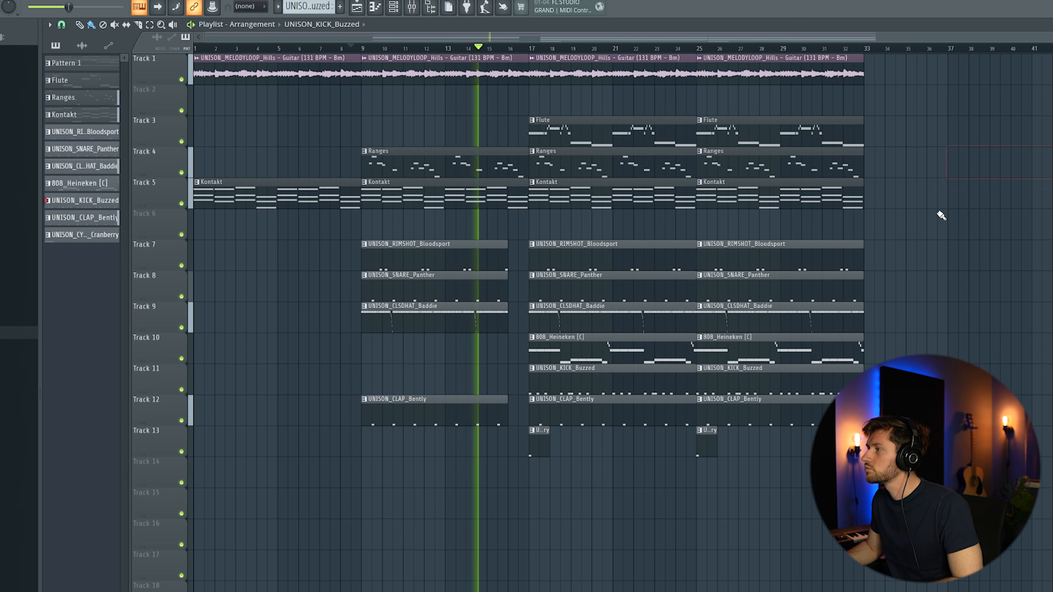
Step: Delete the Flute clip starting at bar 17 and stop playback
right_click(629, 134)
click(951, 215)
right_click(952, 216)
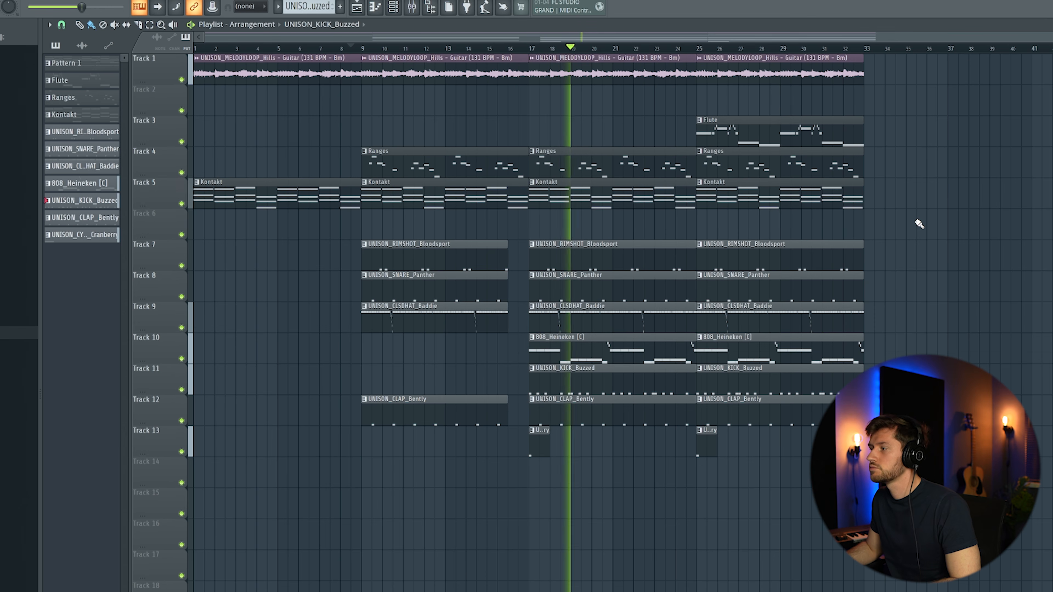
click(943, 204)
right_click(982, 205)
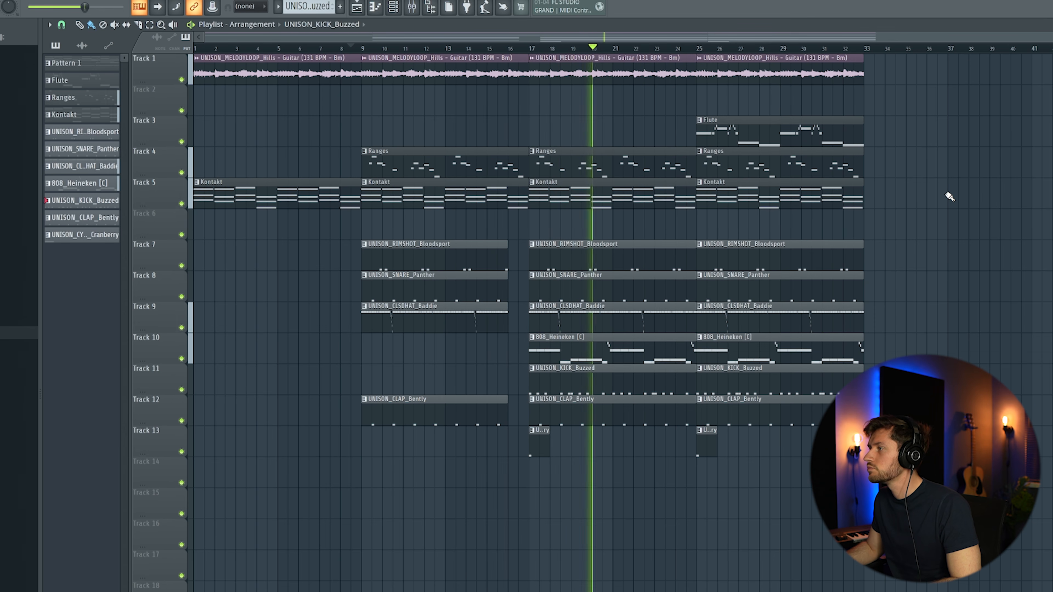
key(space)
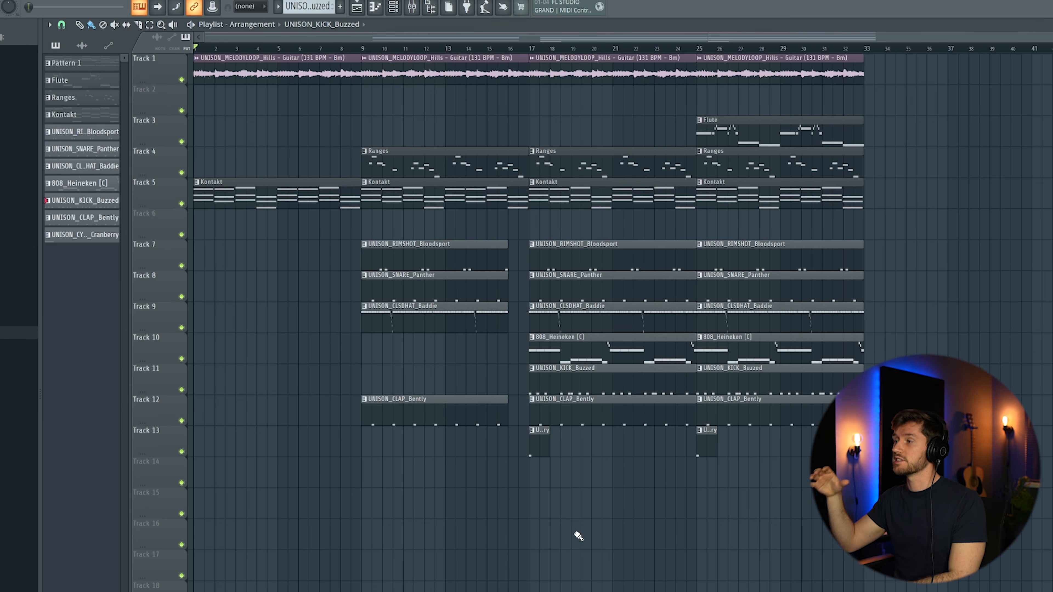
Step: Review the arrangement's eight-bar sections by selecting each in turn, and play the arrangement from the start
ctrl+drag(360, 49, 52, 40)
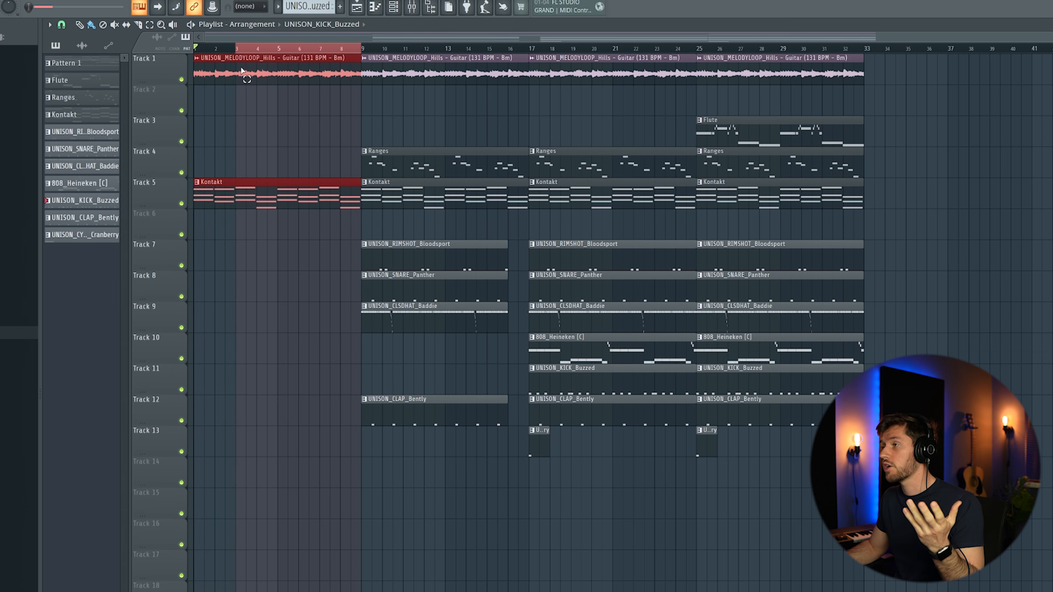
ctrl+drag(362, 49, 511, 74)
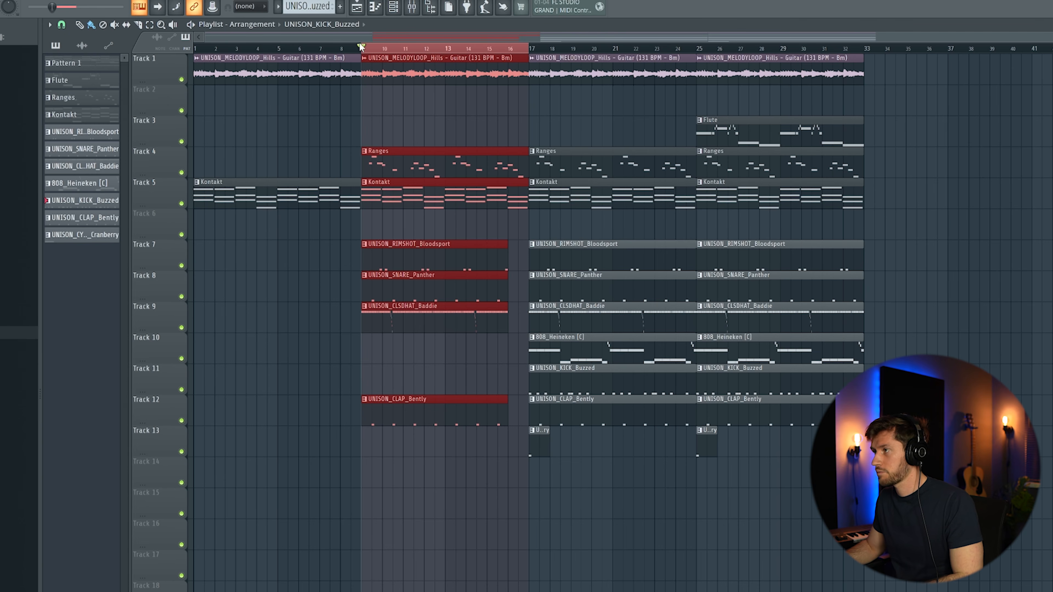
ctrl+shift+drag(386, 52, 693, 61)
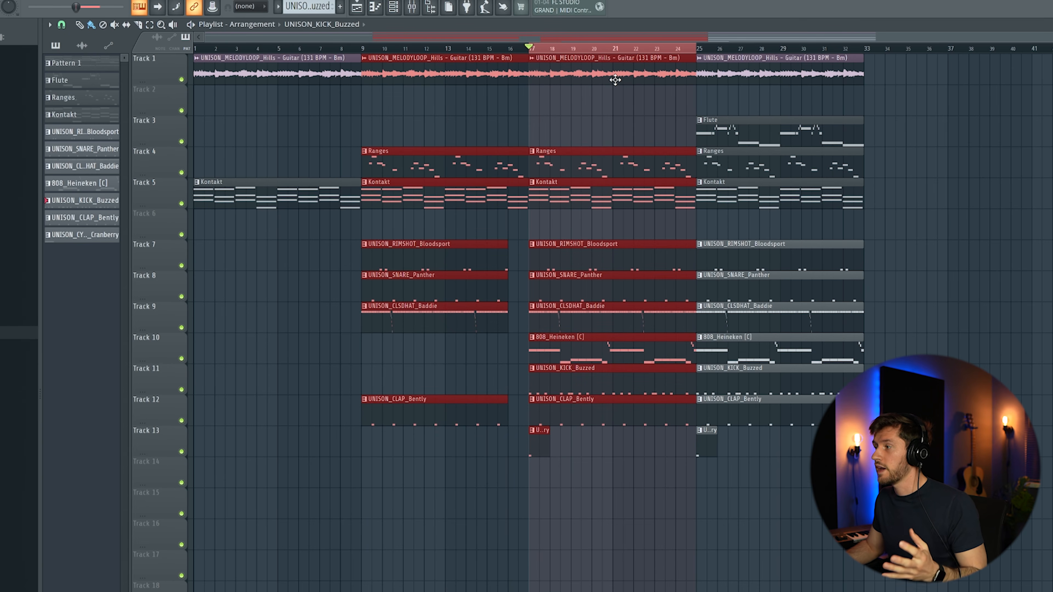
drag(615, 49, 864, 51)
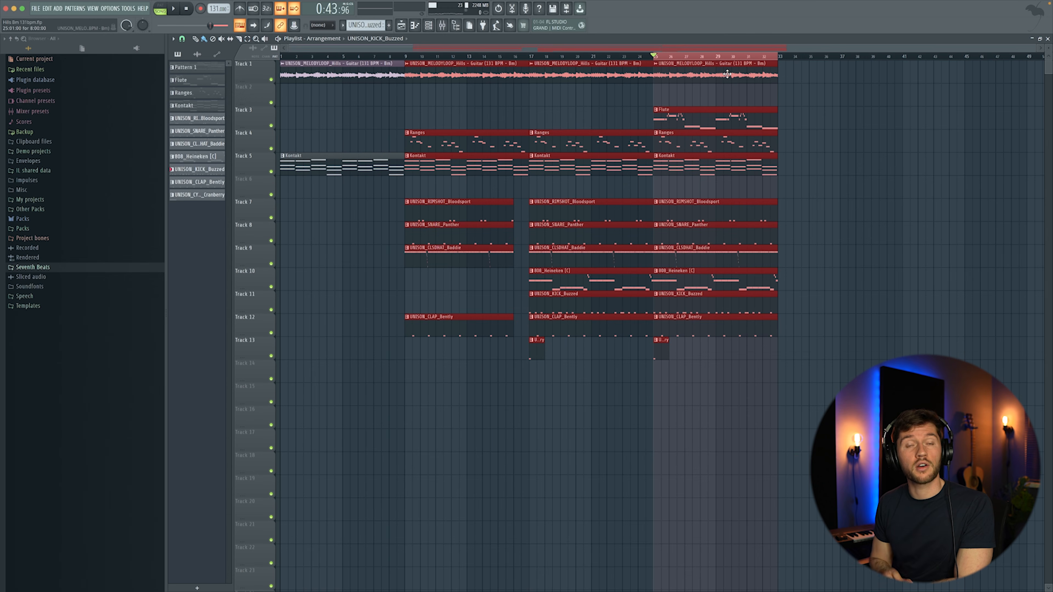
click(362, 104)
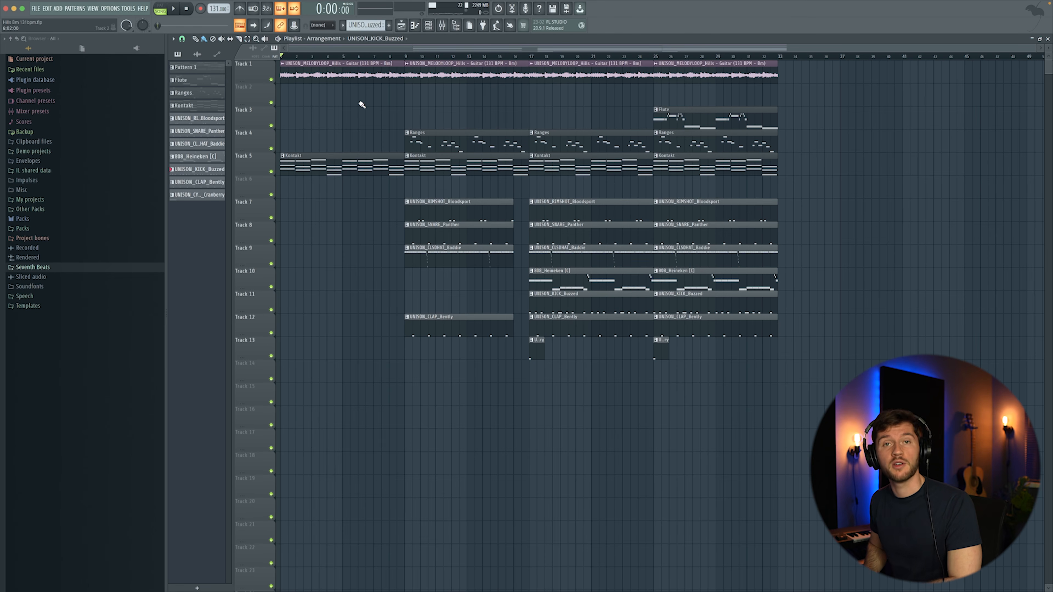
key(space)
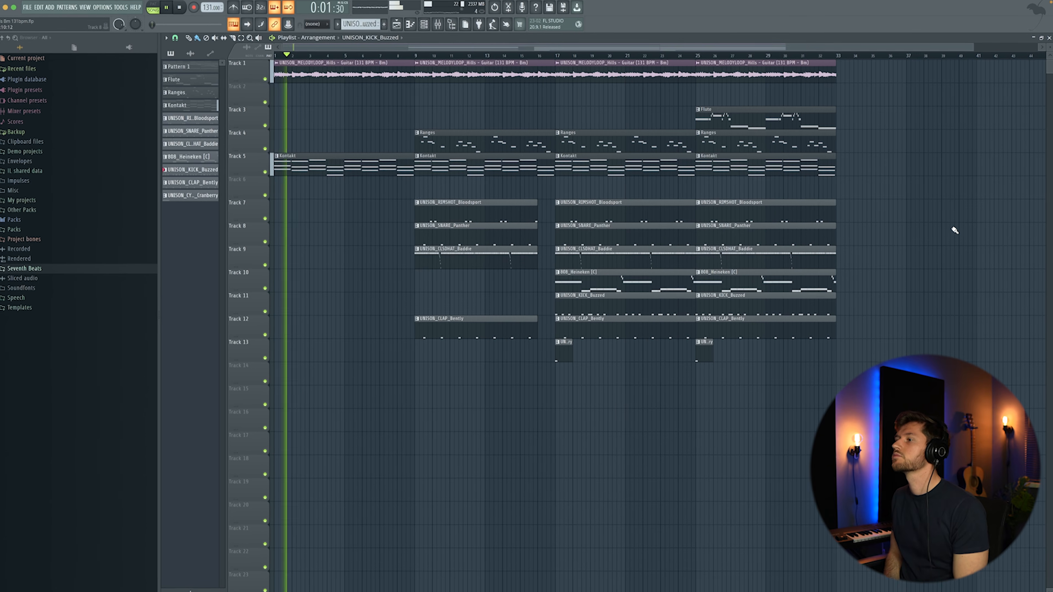